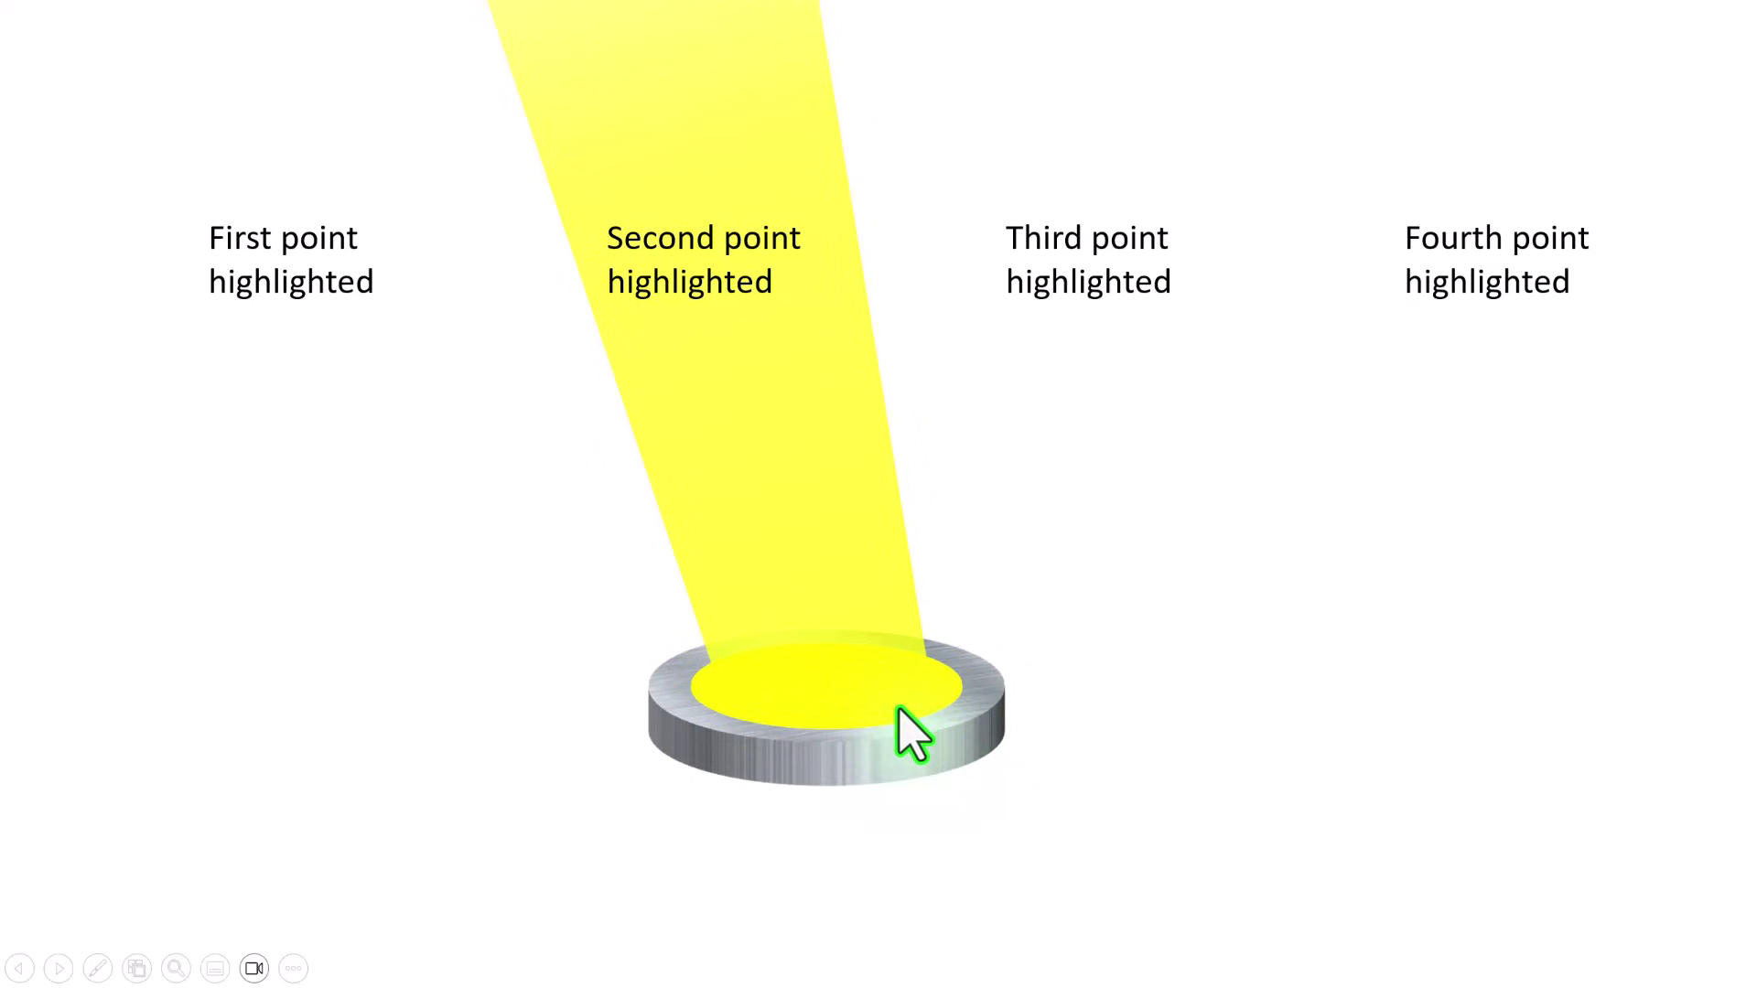
# - Exit the slide show and draw an isosceles triangle about 7.9 cm tall and 4.7 cm wide below the row of text points
pyautogui.press('Escape')
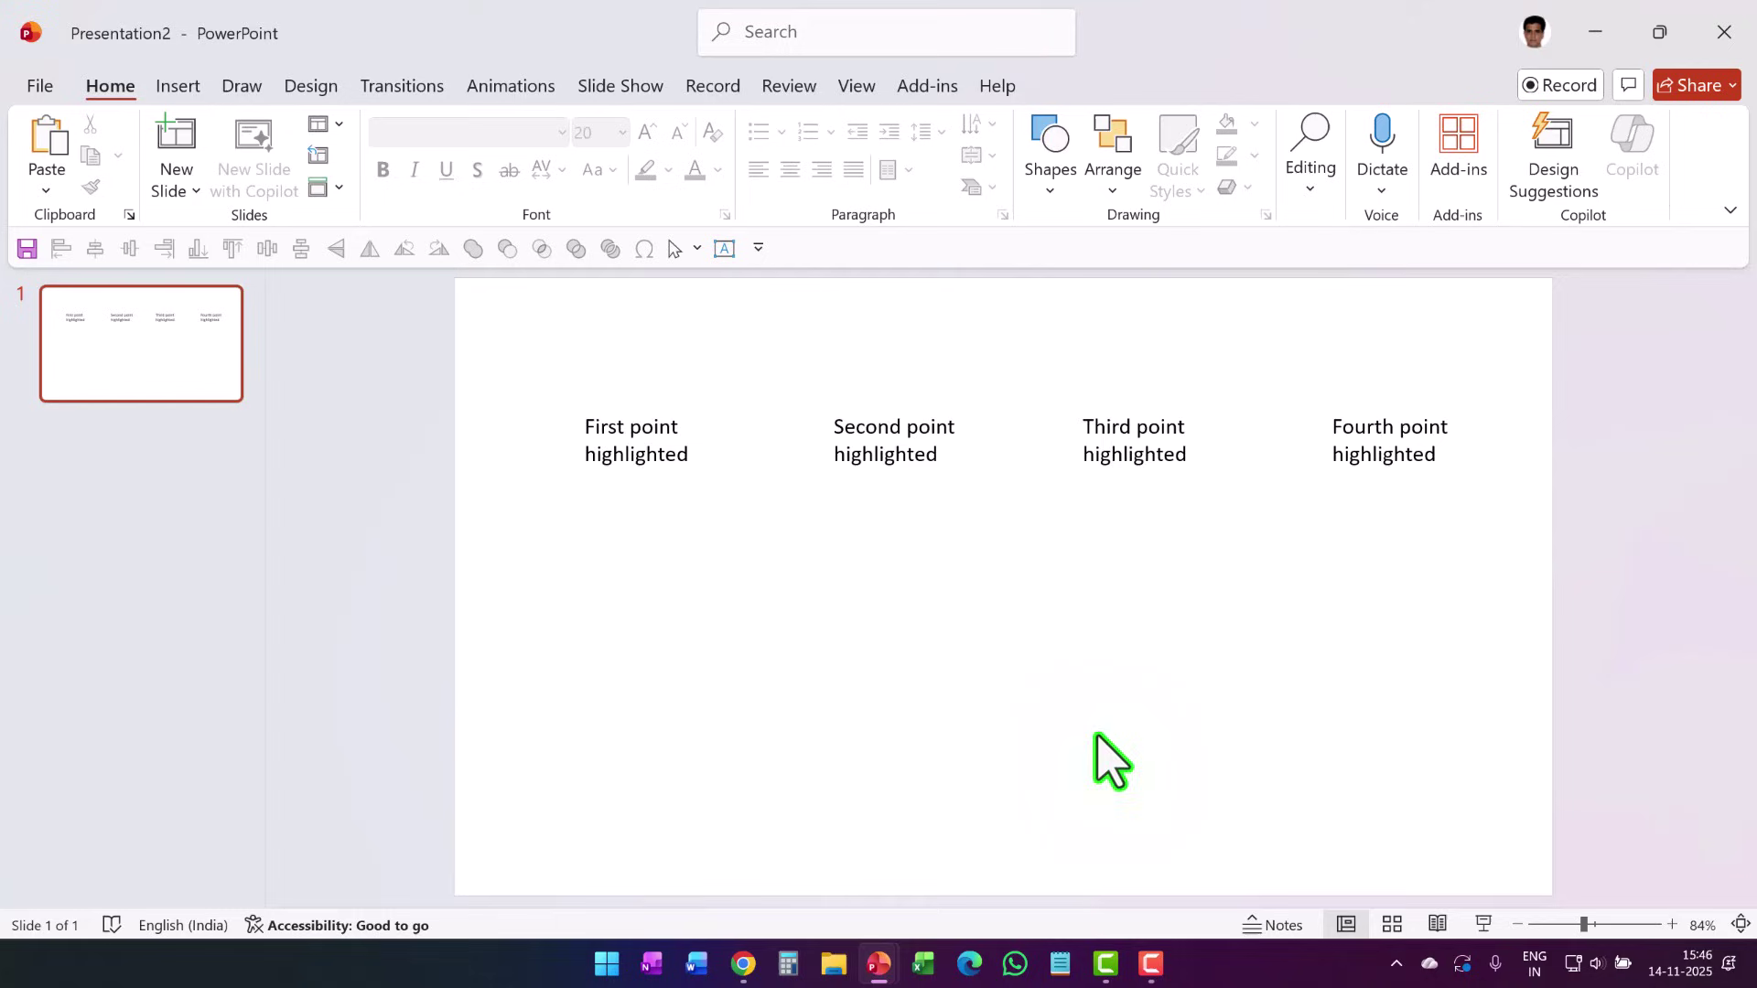
pyautogui.click(1047, 192)
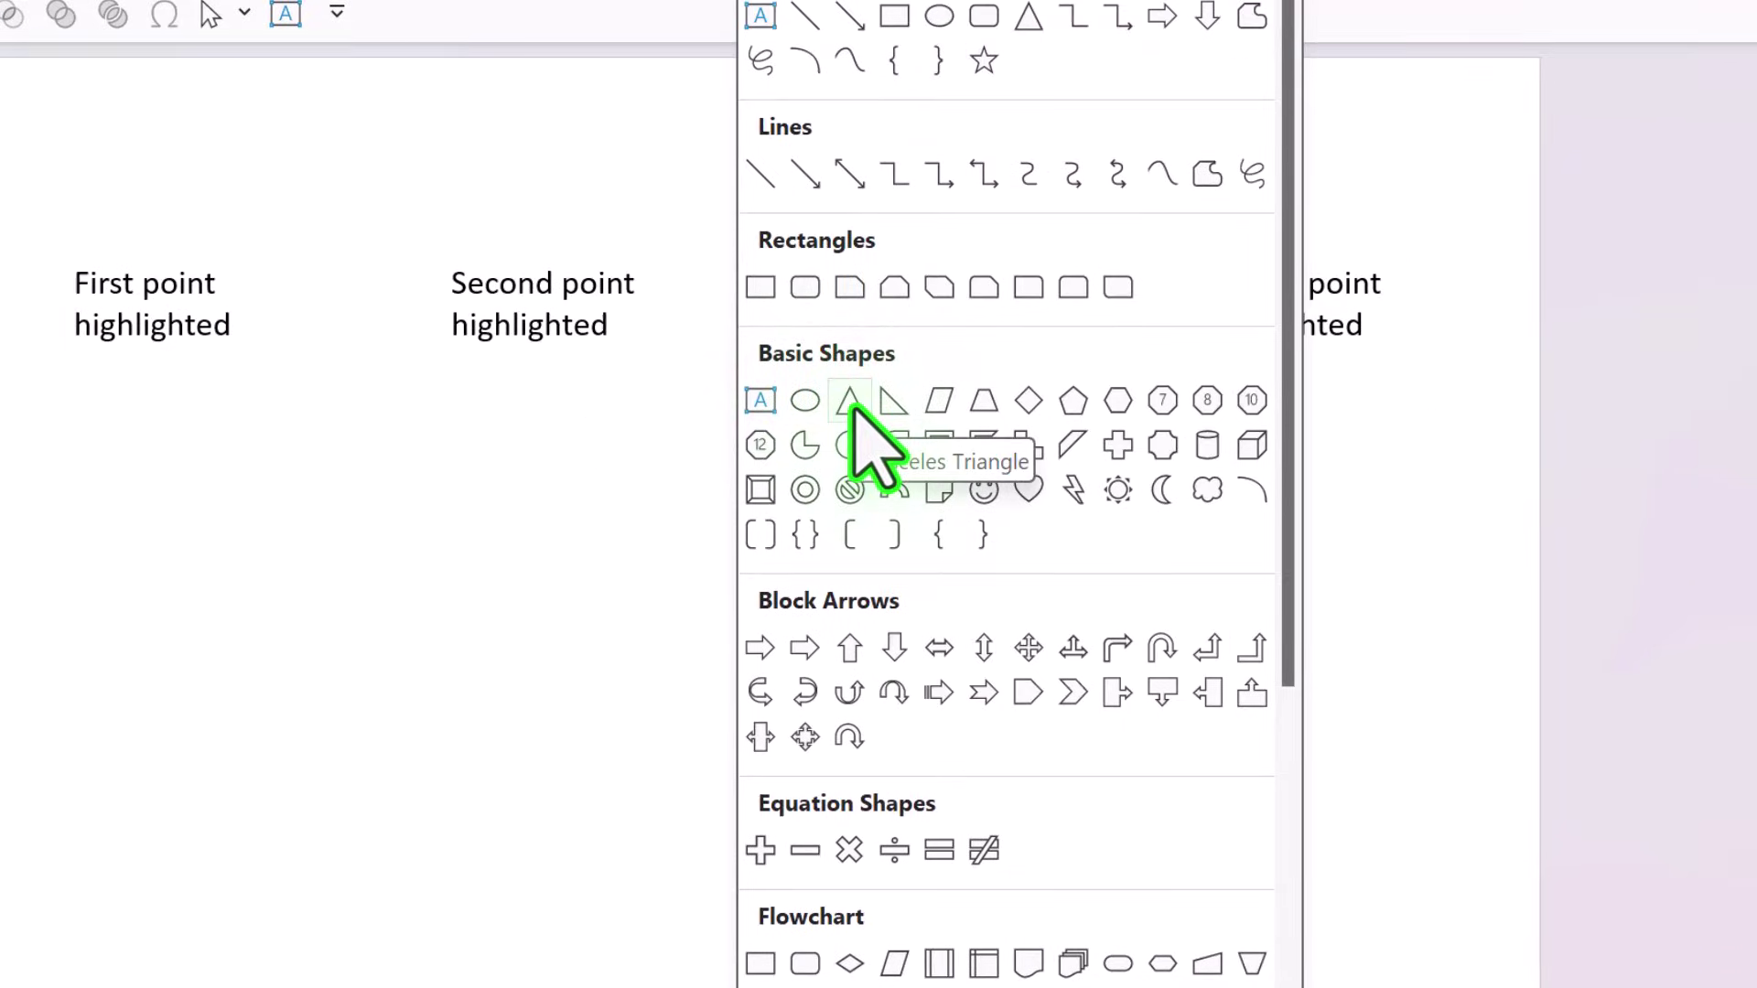
pyautogui.click(852, 402)
pyautogui.moveTo(608, 420); pyautogui.dragTo(836, 805)
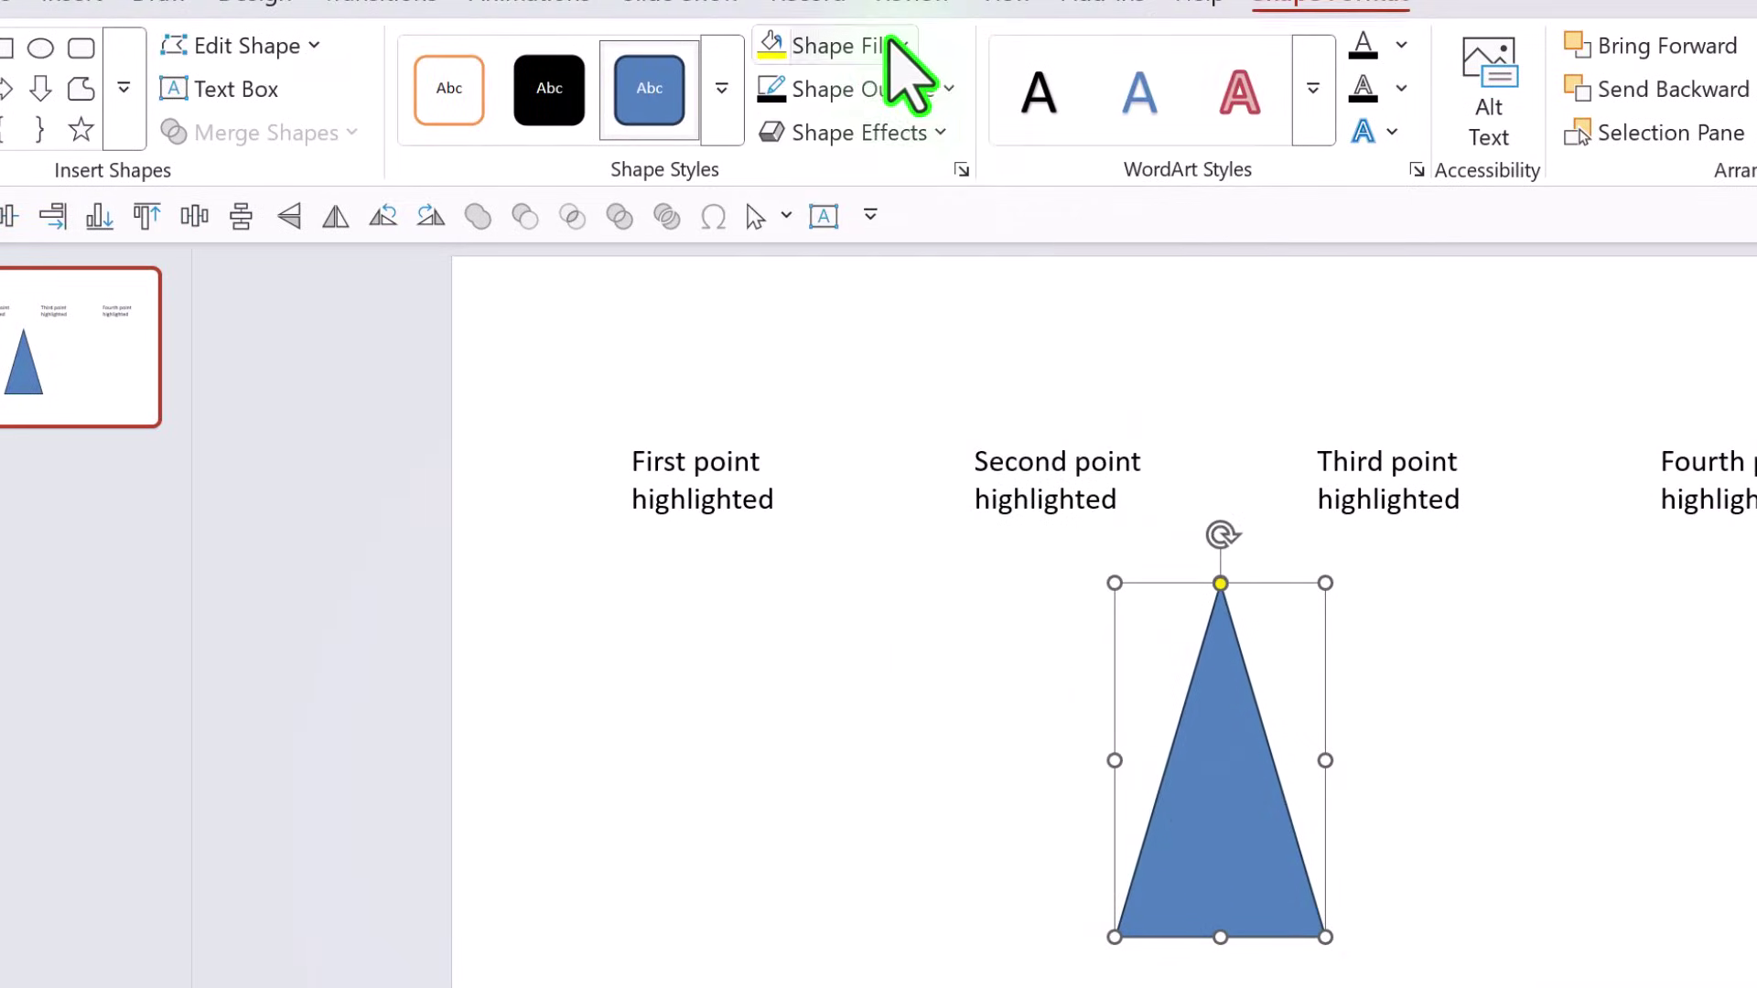
# - Fill the triangle with yellow and remove its outline
pyautogui.click(888, 46)
pyautogui.click(929, 569)
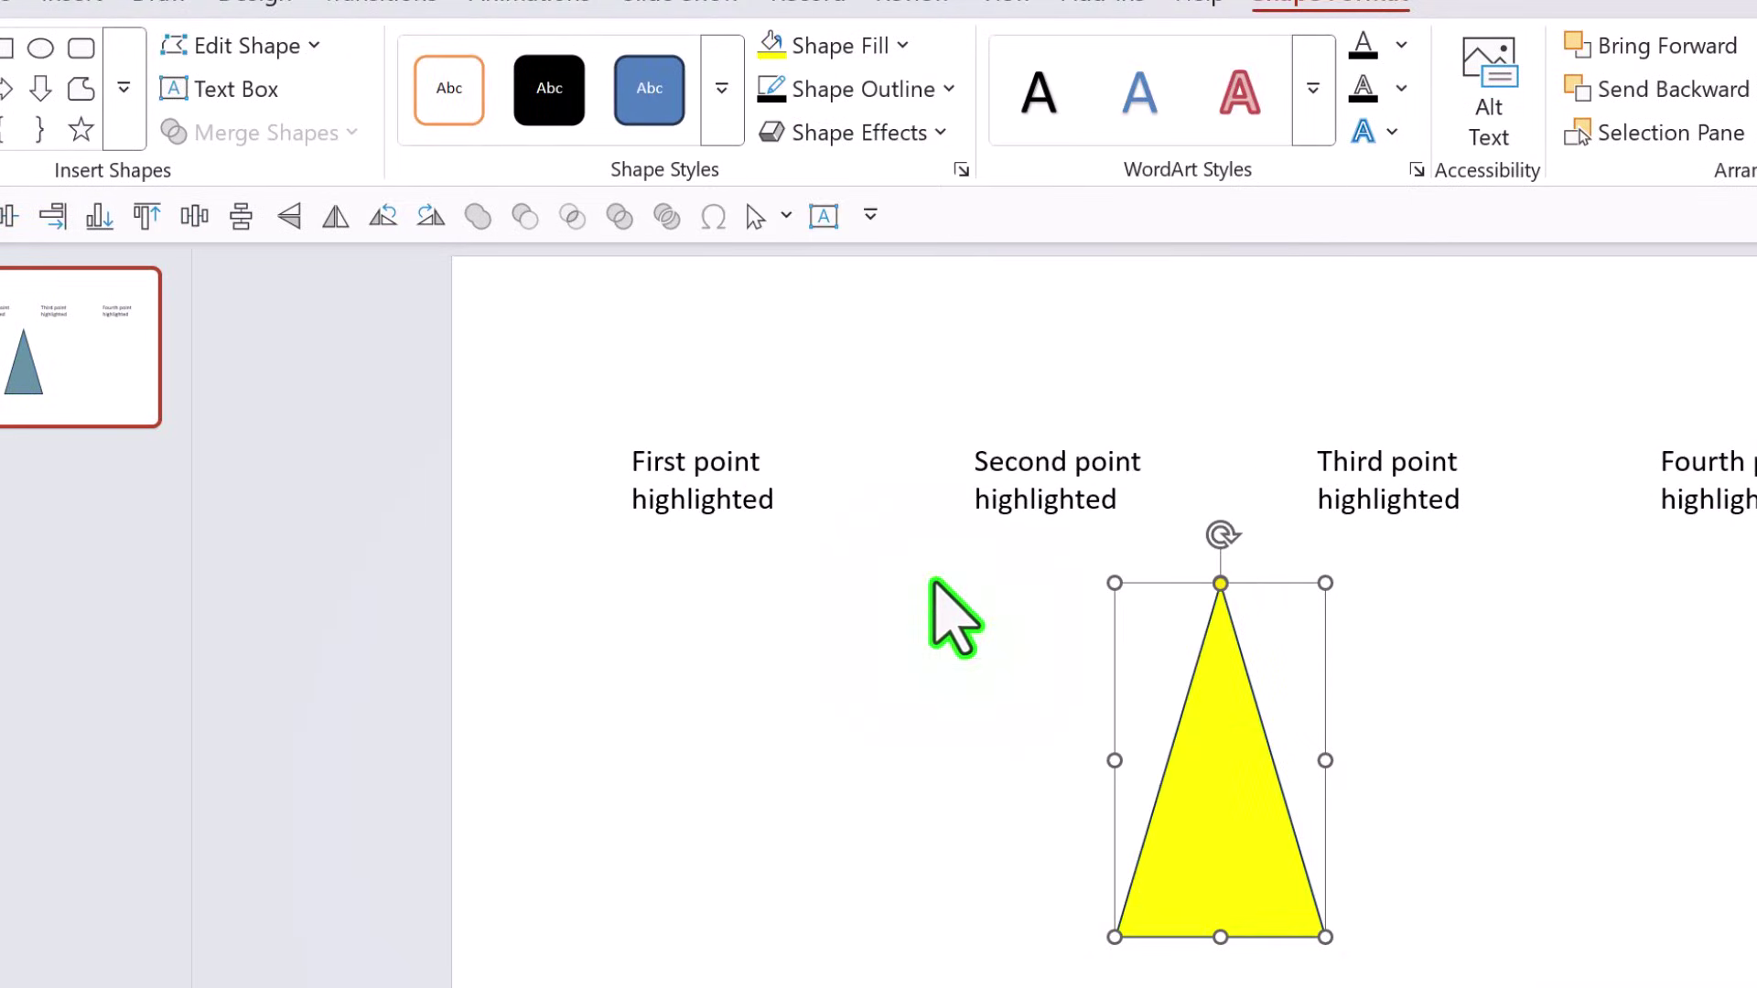
pyautogui.click(915, 89)
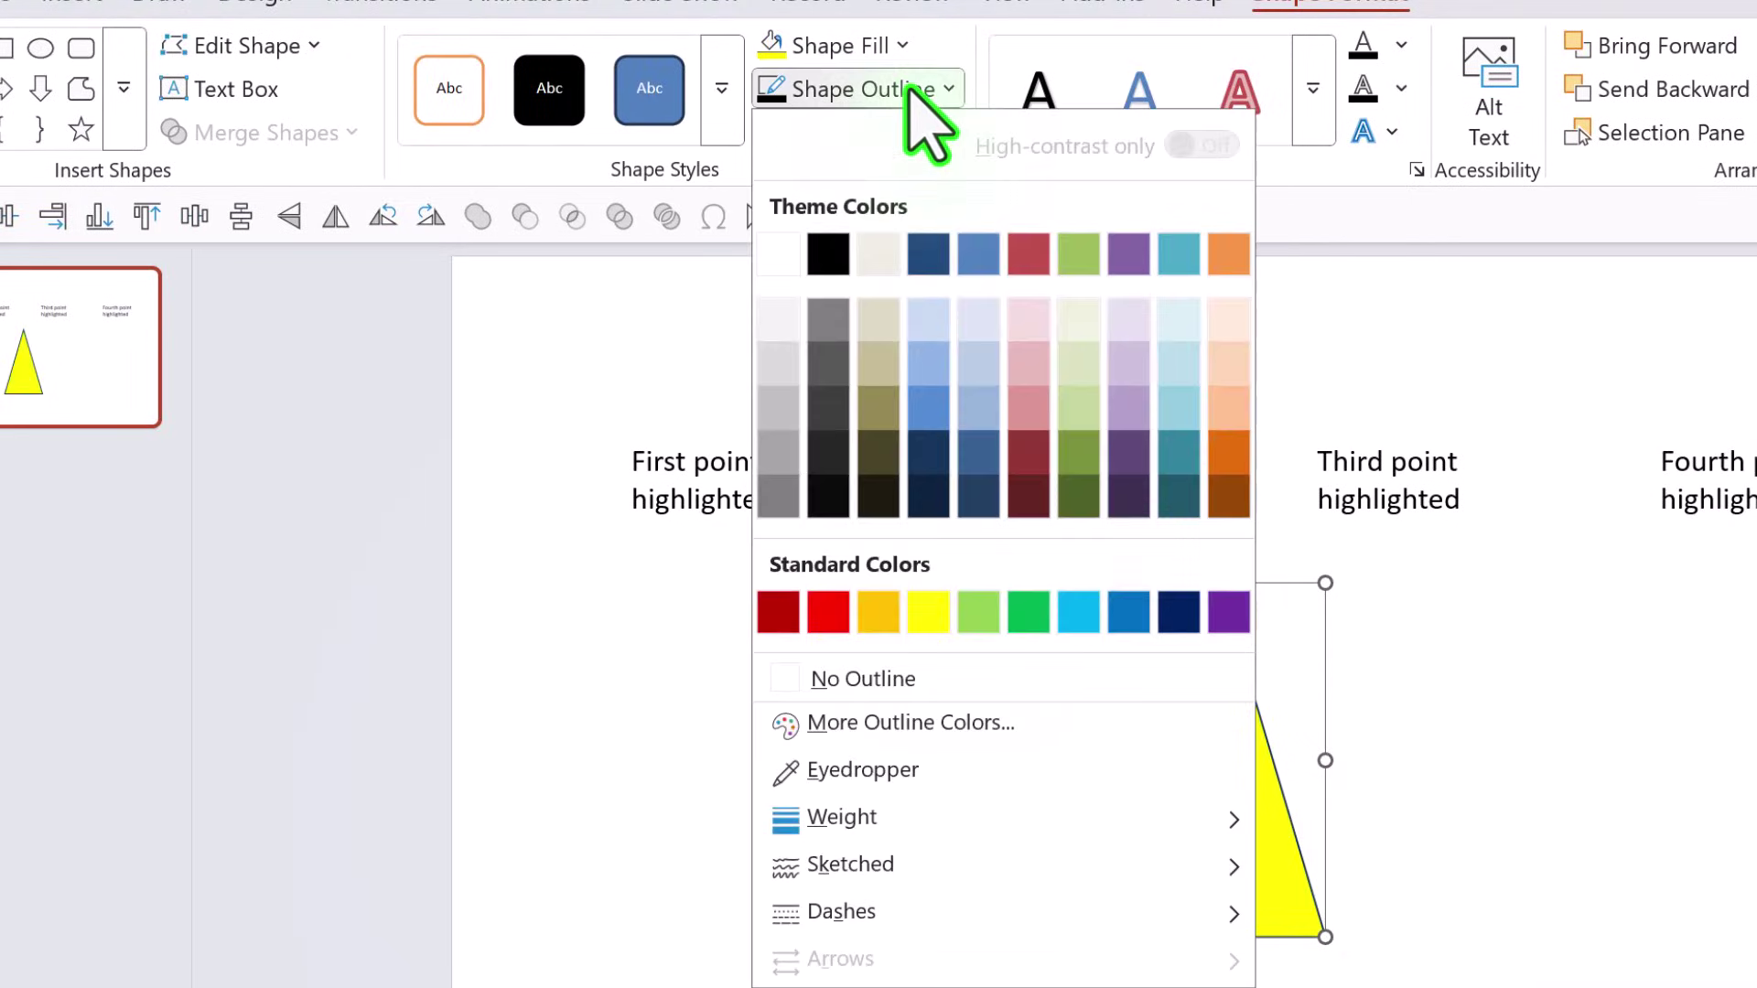
pyautogui.click(952, 682)
# - Flip the triangle upside down and place it tilted across the "First point highlighted" text
pyautogui.click(290, 216)
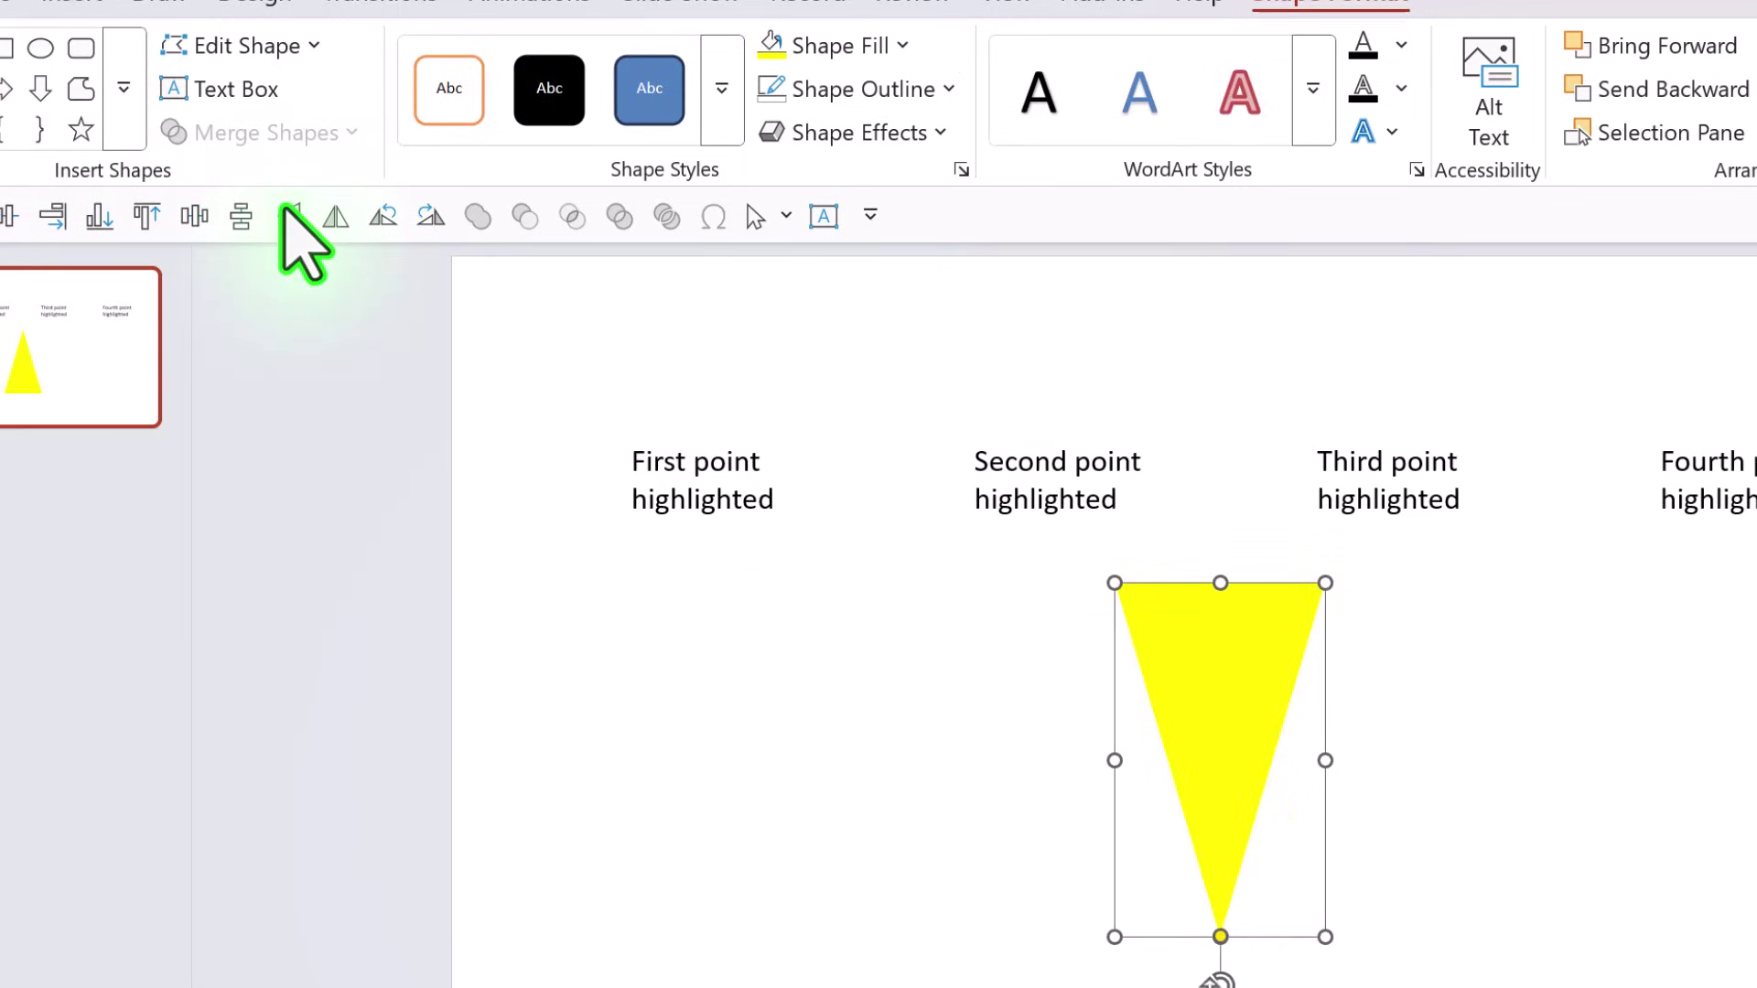
pyautogui.moveTo(1266, 723); pyautogui.dragTo(772, 460)
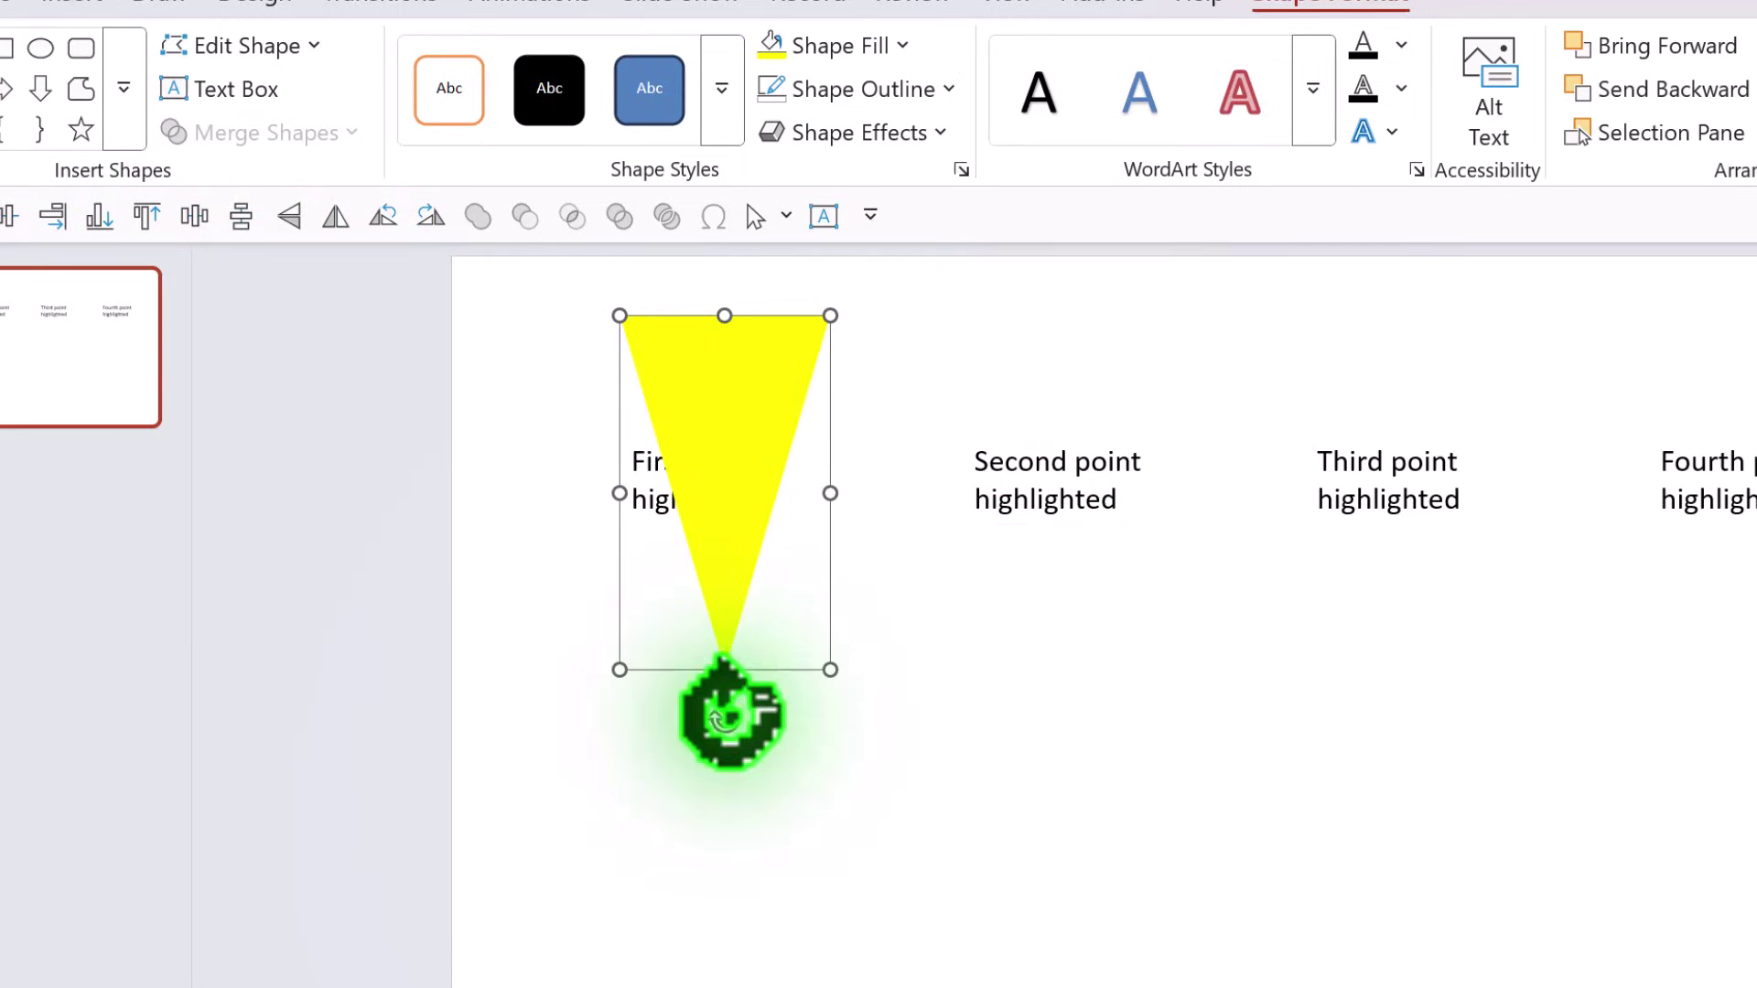
pyautogui.moveTo(722, 715); pyautogui.dragTo(953, 812)
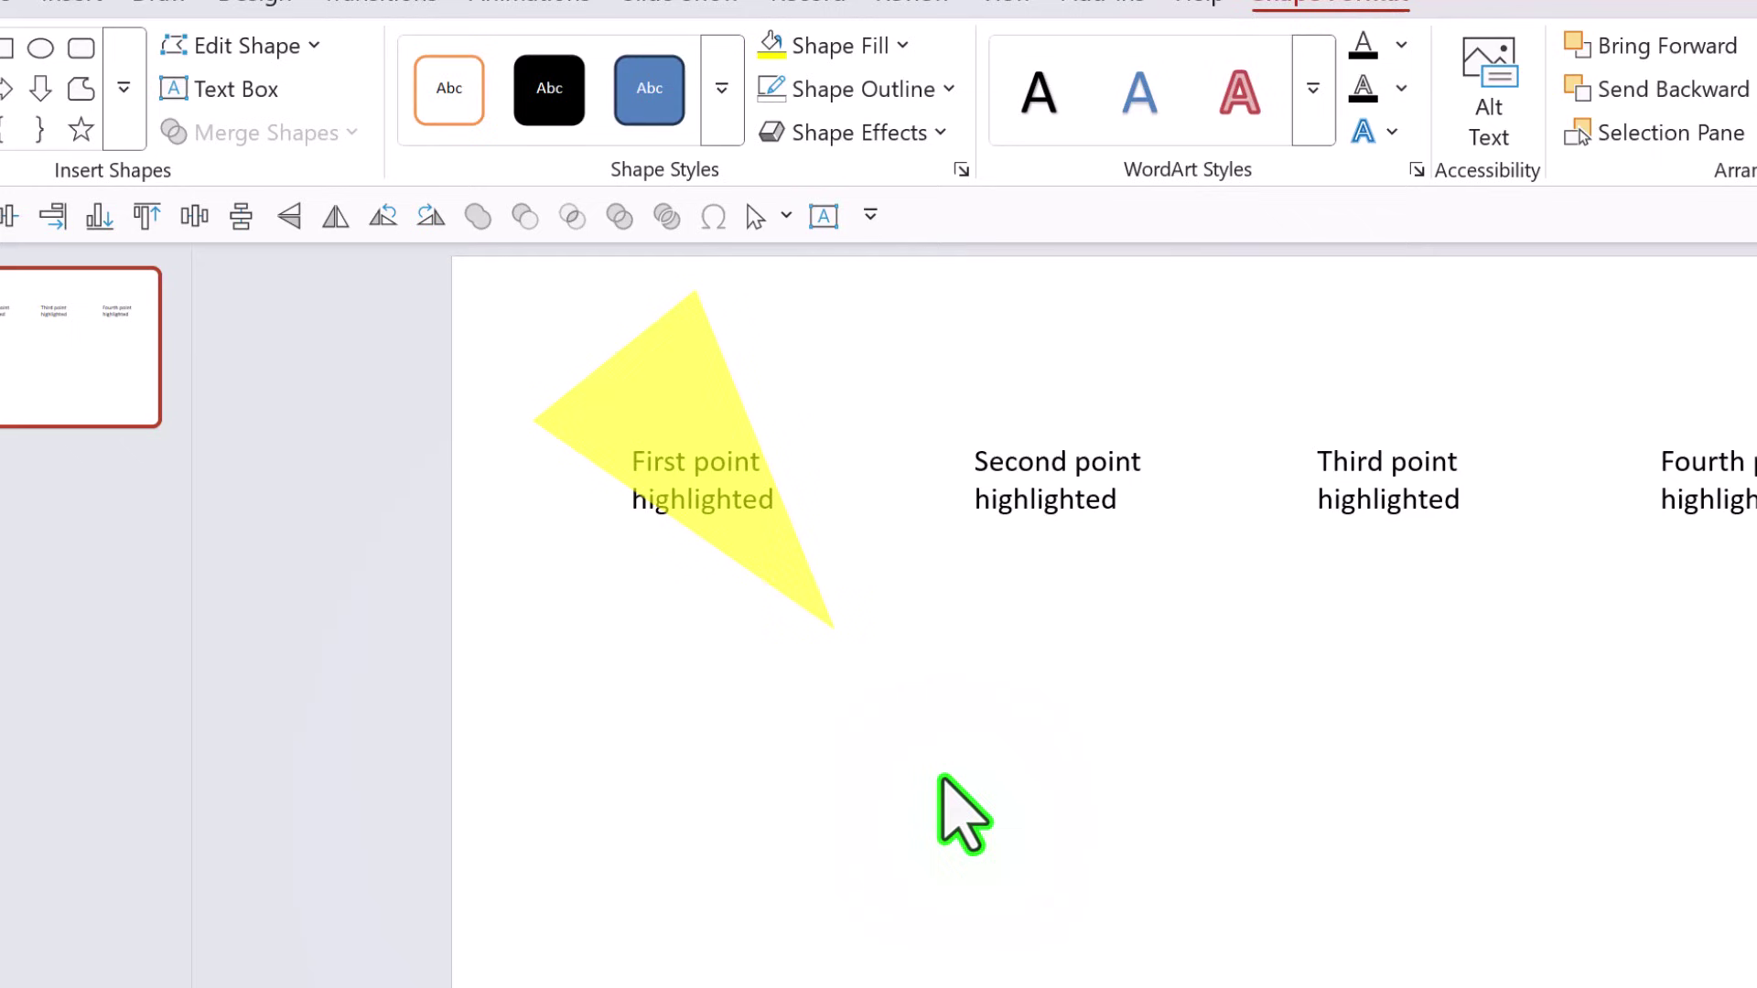
# - Send the yellow triangle to the back, behind the "First point highlighted" text
pyautogui.rightClick(768, 545)
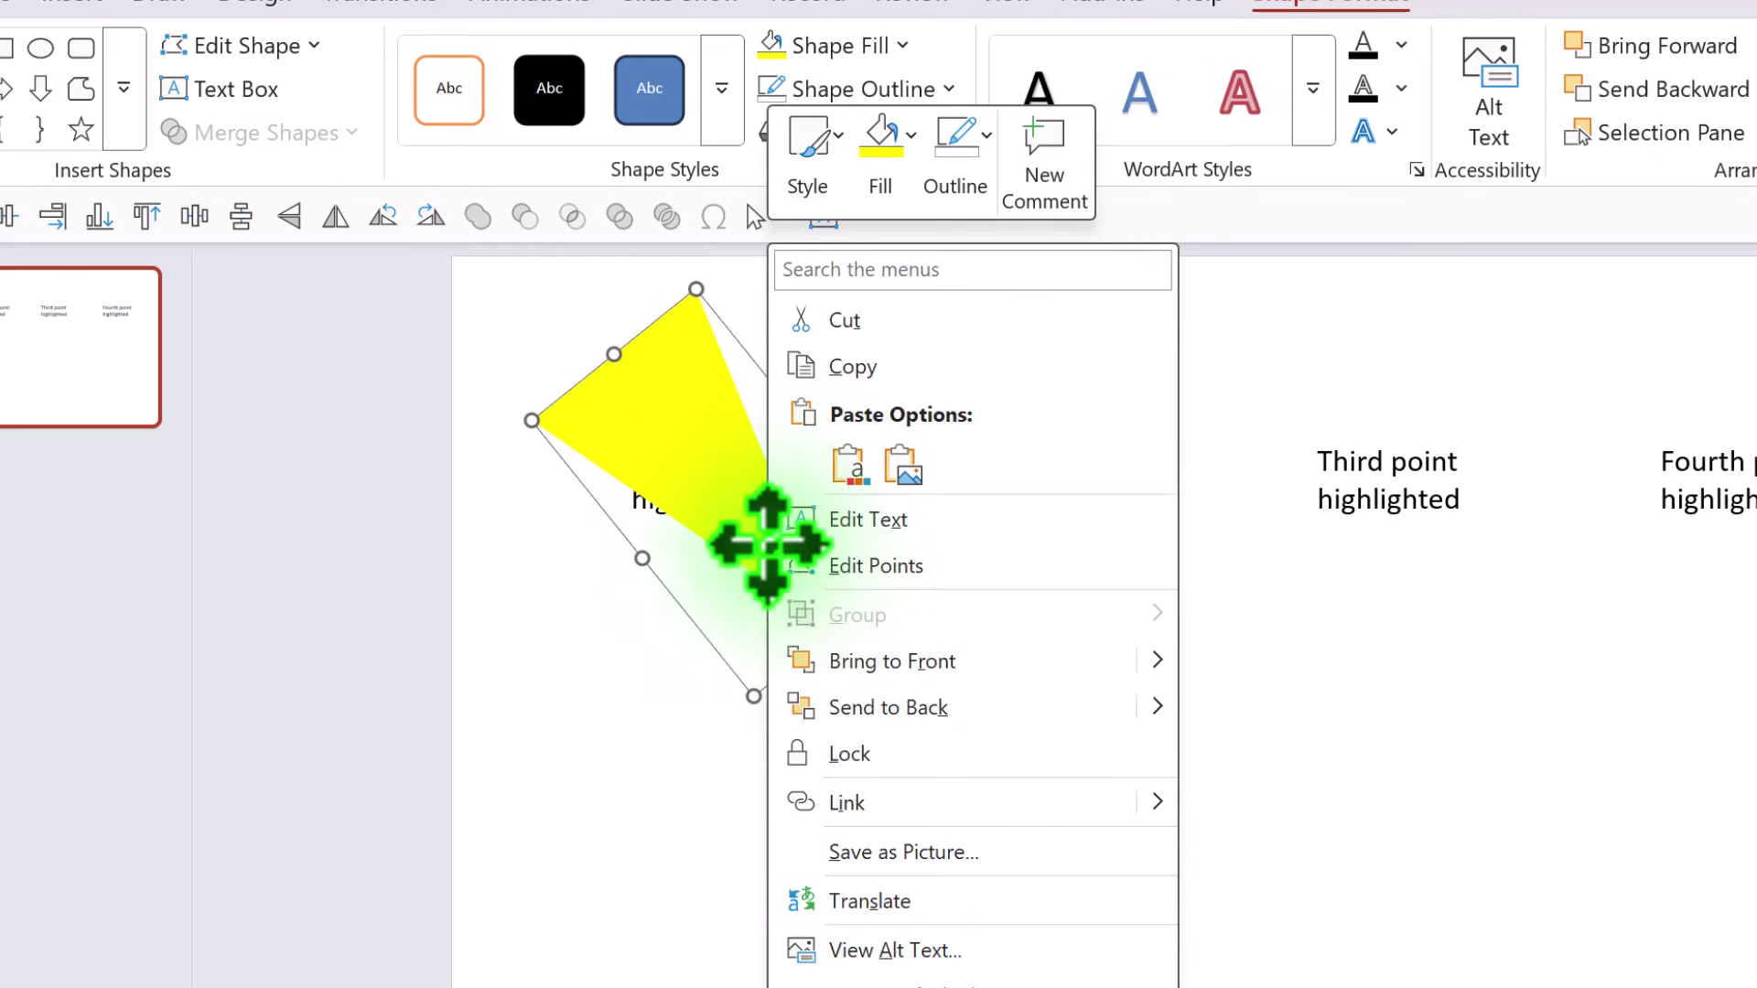
pyautogui.click(870, 739)
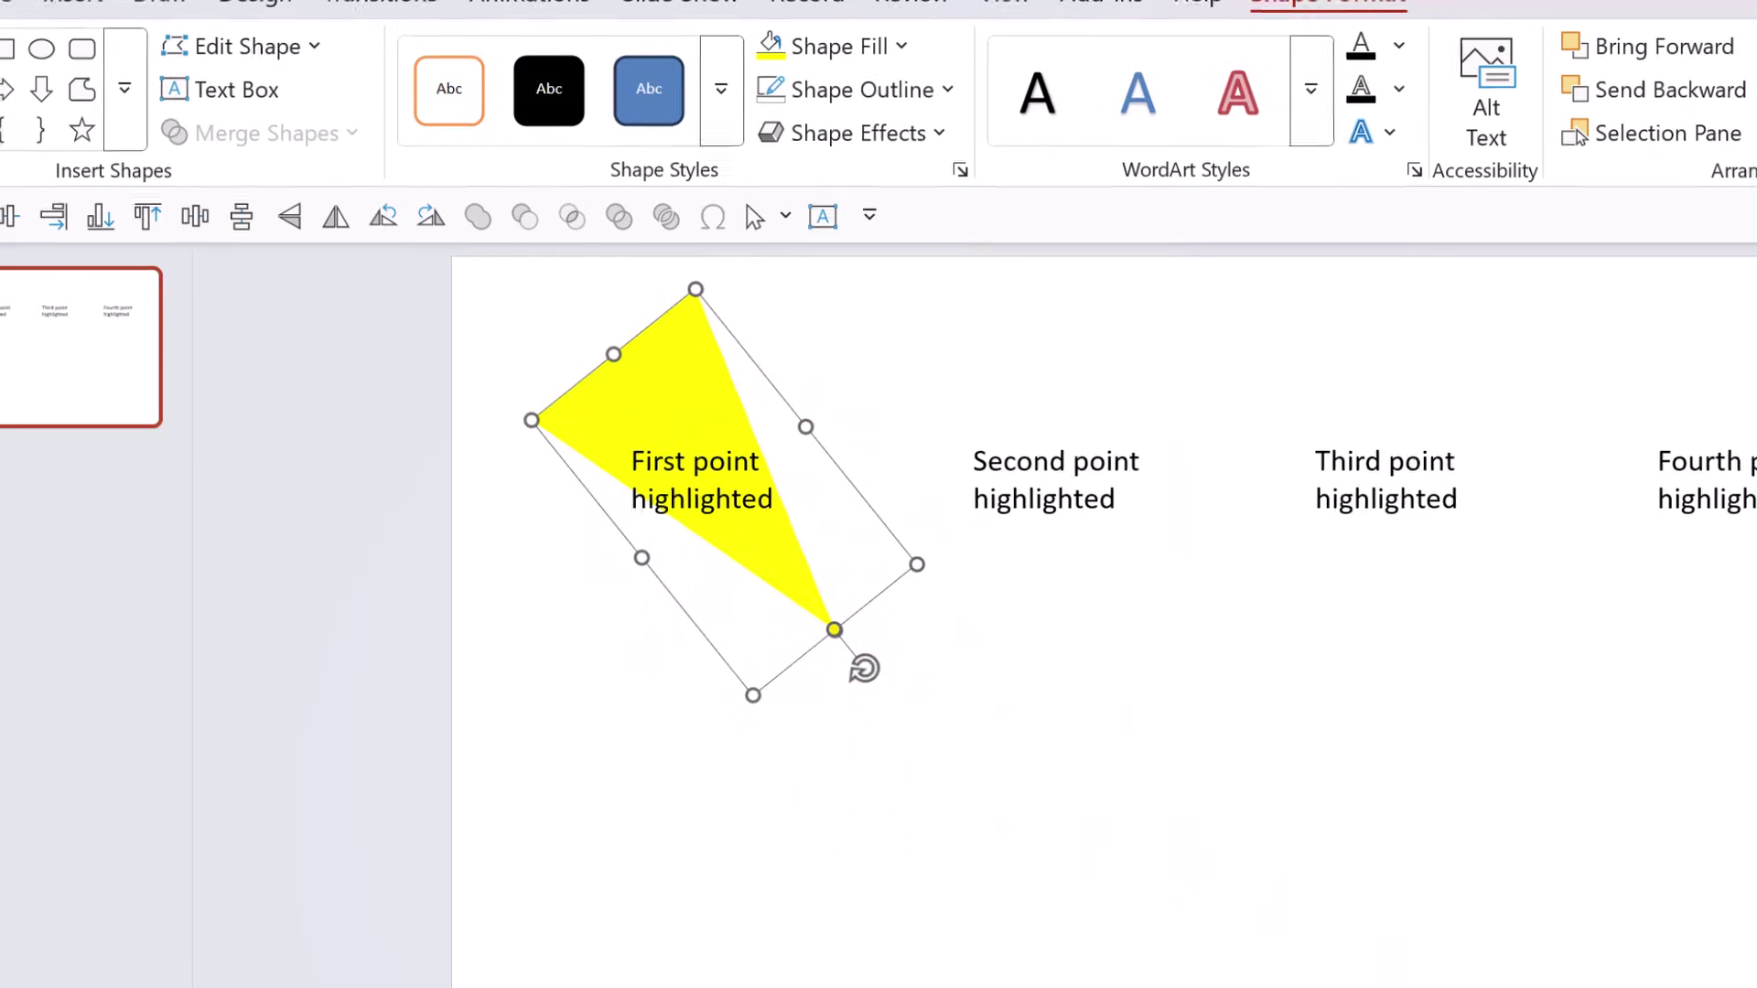
# - Enlarge the triangle to about 61 cm by 8.5 cm and position it as a beam running past the slide edges across the first point
pyautogui.click(1519, 925)
pyautogui.click(1520, 925)
pyautogui.click(1519, 925)
pyautogui.click(1519, 925)
pyautogui.click(1519, 925)
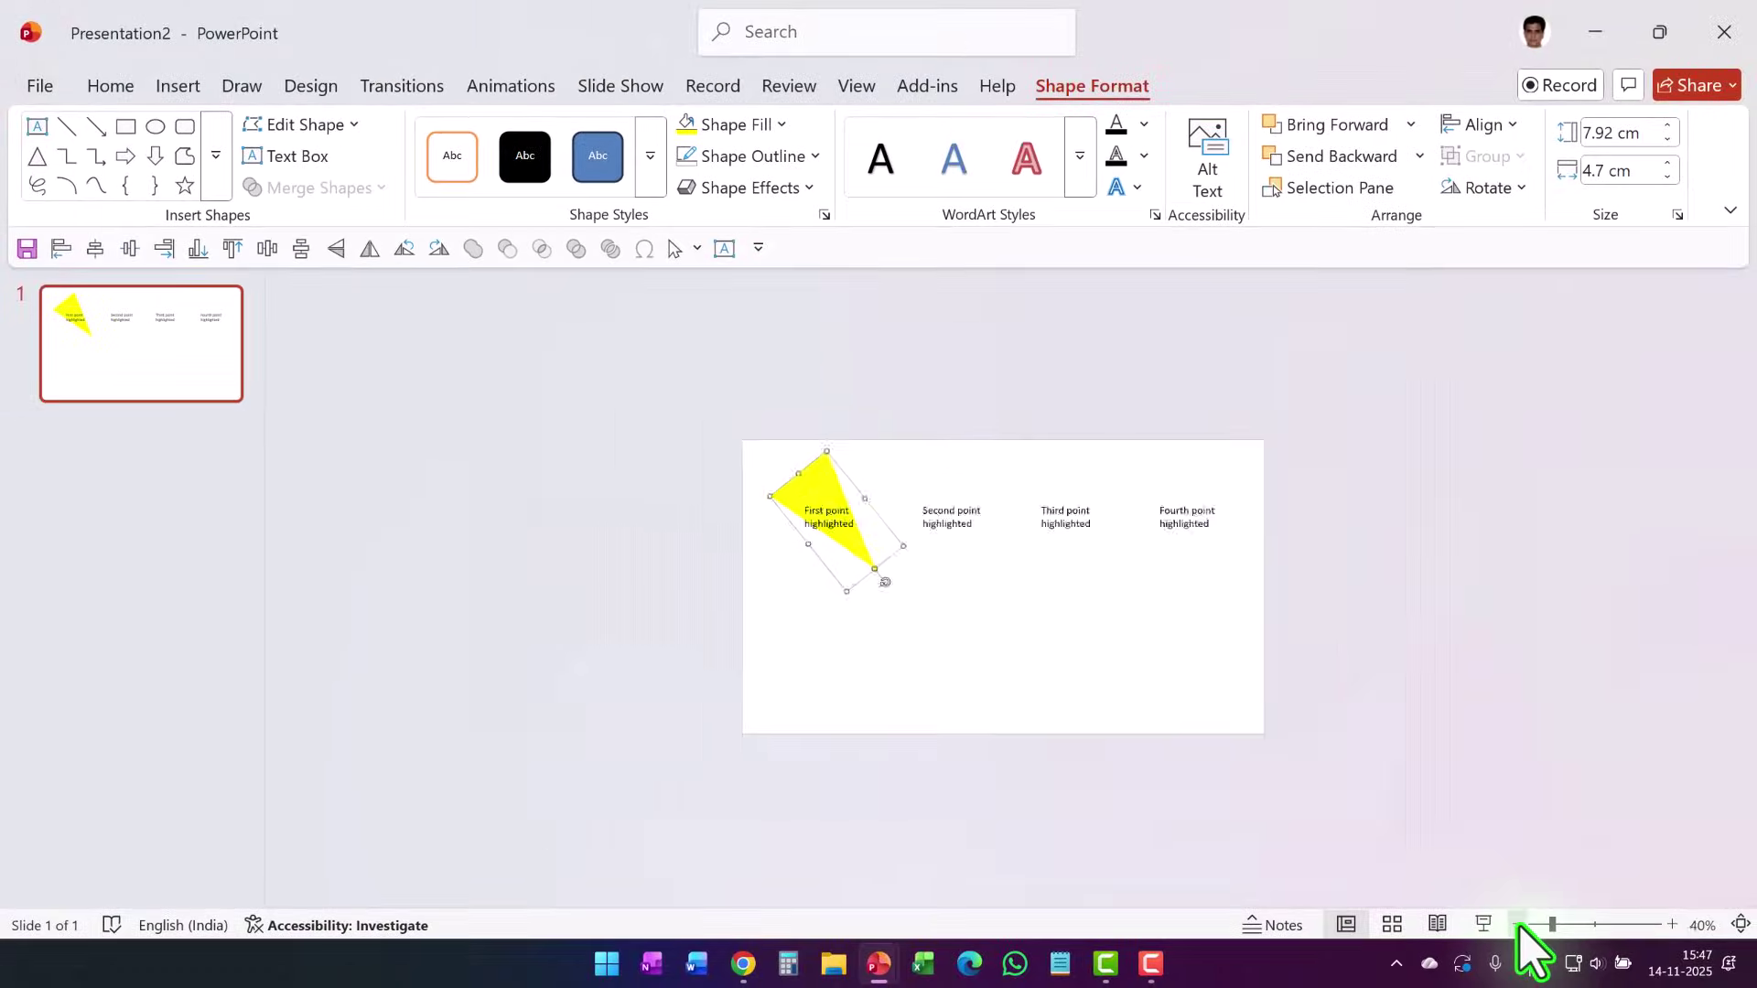
pyautogui.click(1518, 924)
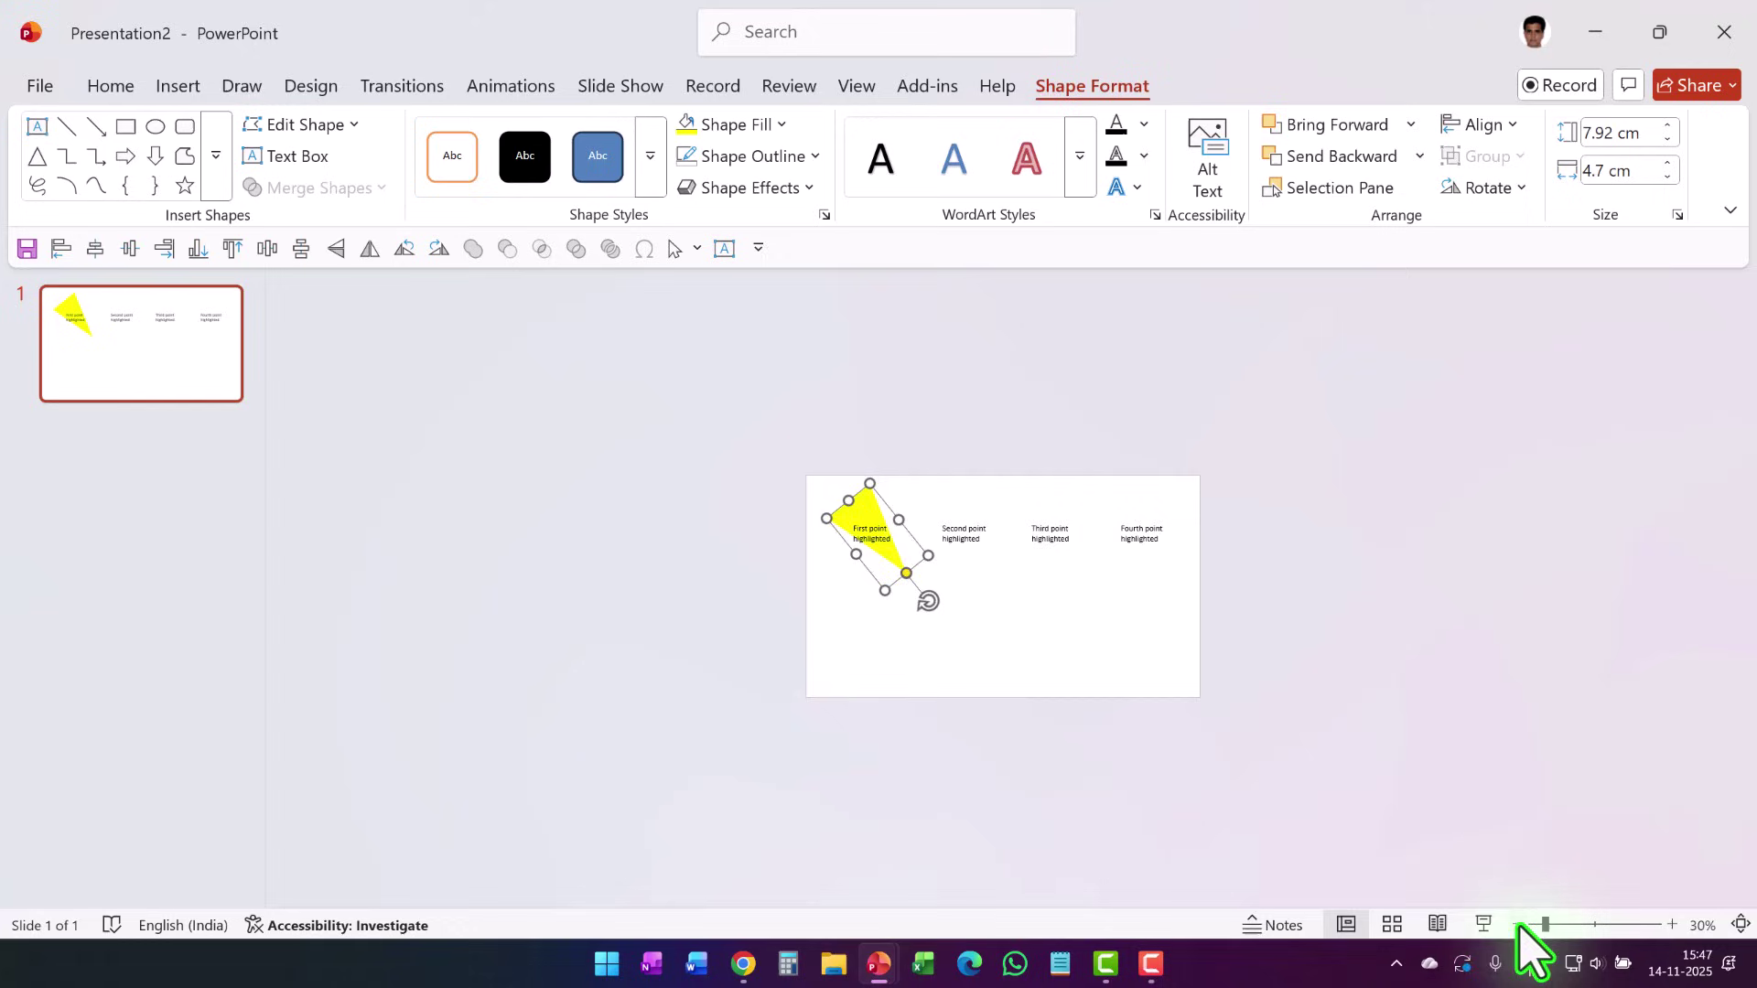
pyautogui.click(1518, 925)
pyautogui.moveTo(952, 568); pyautogui.dragTo(1197, 842)
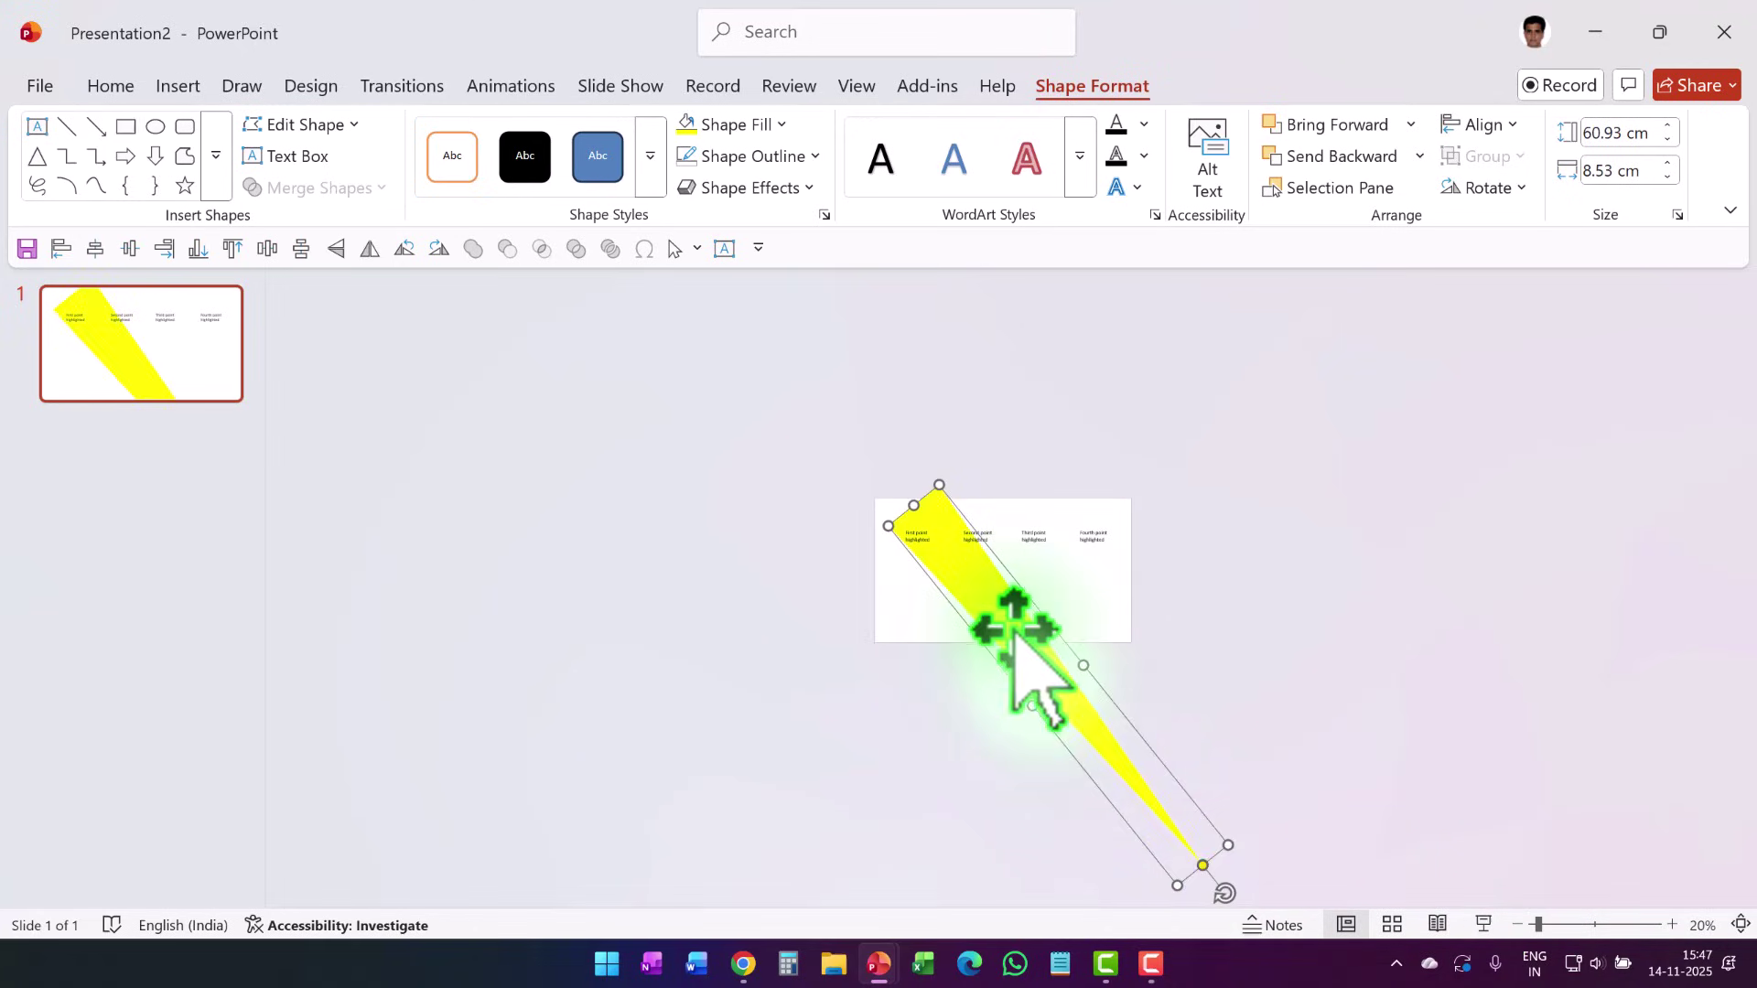
pyautogui.moveTo(1012, 622); pyautogui.dragTo(950, 575)
pyautogui.click(1244, 640)
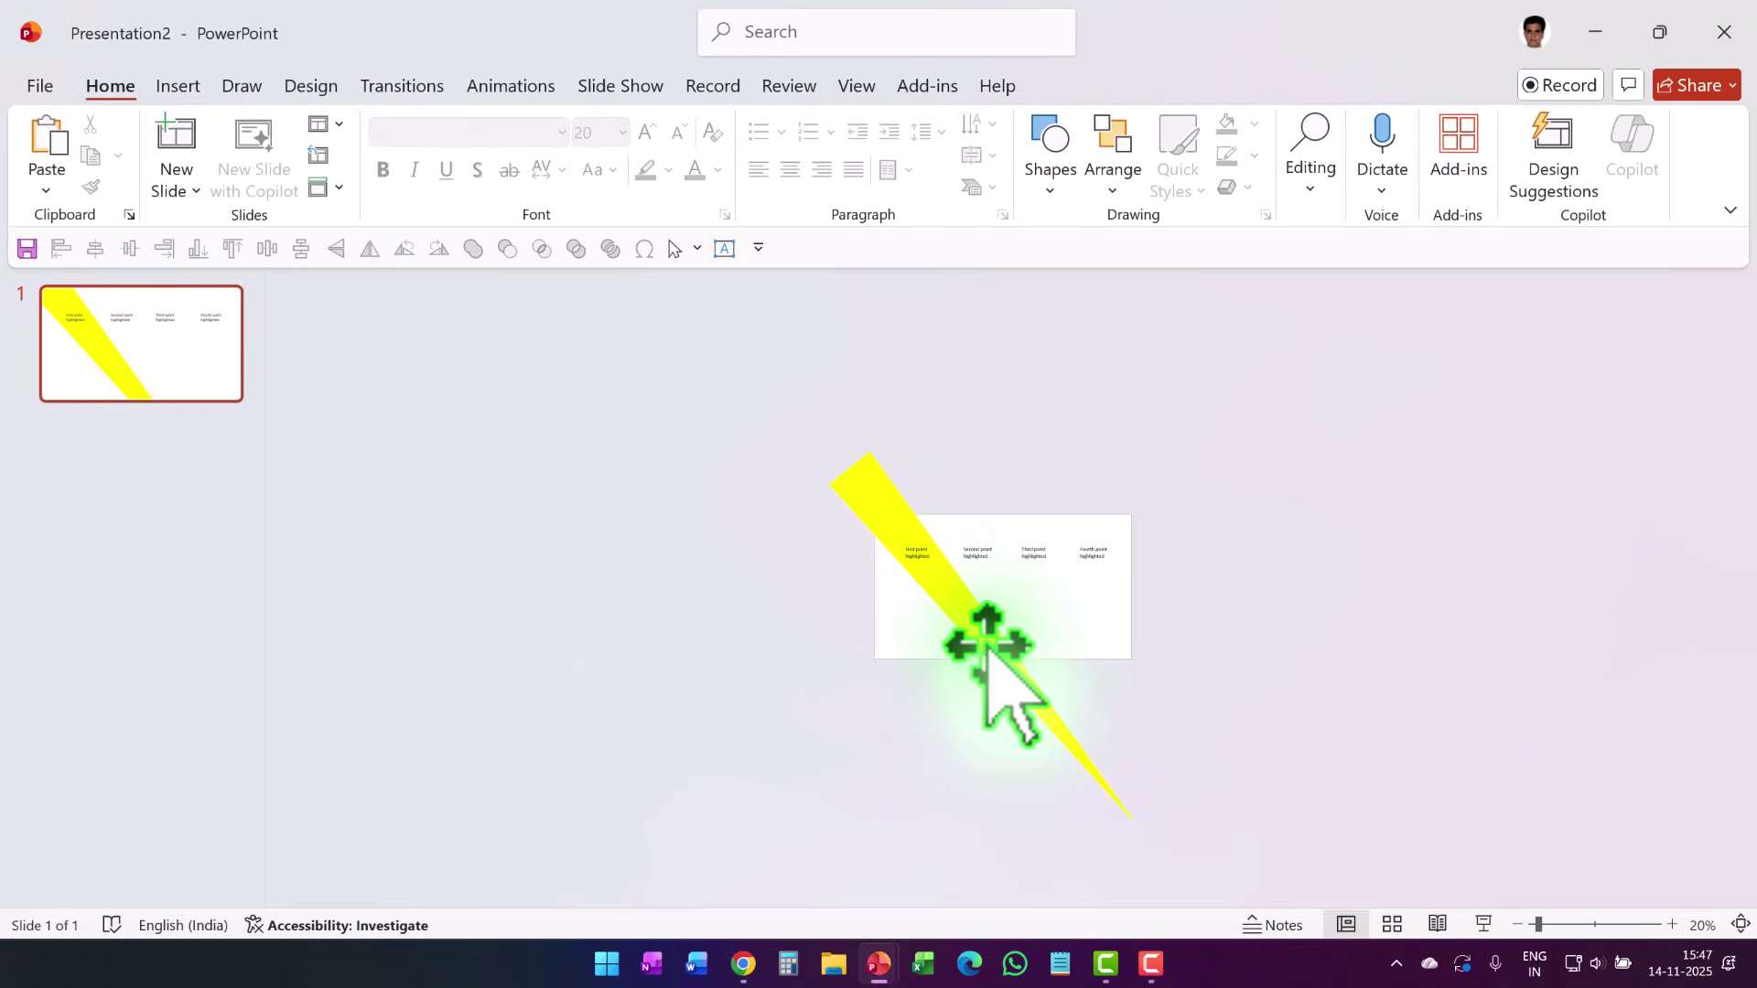
# - Duplicate slide 1 and rotate the beam on the copy so it highlights the second point
pyautogui.rightClick(189, 377)
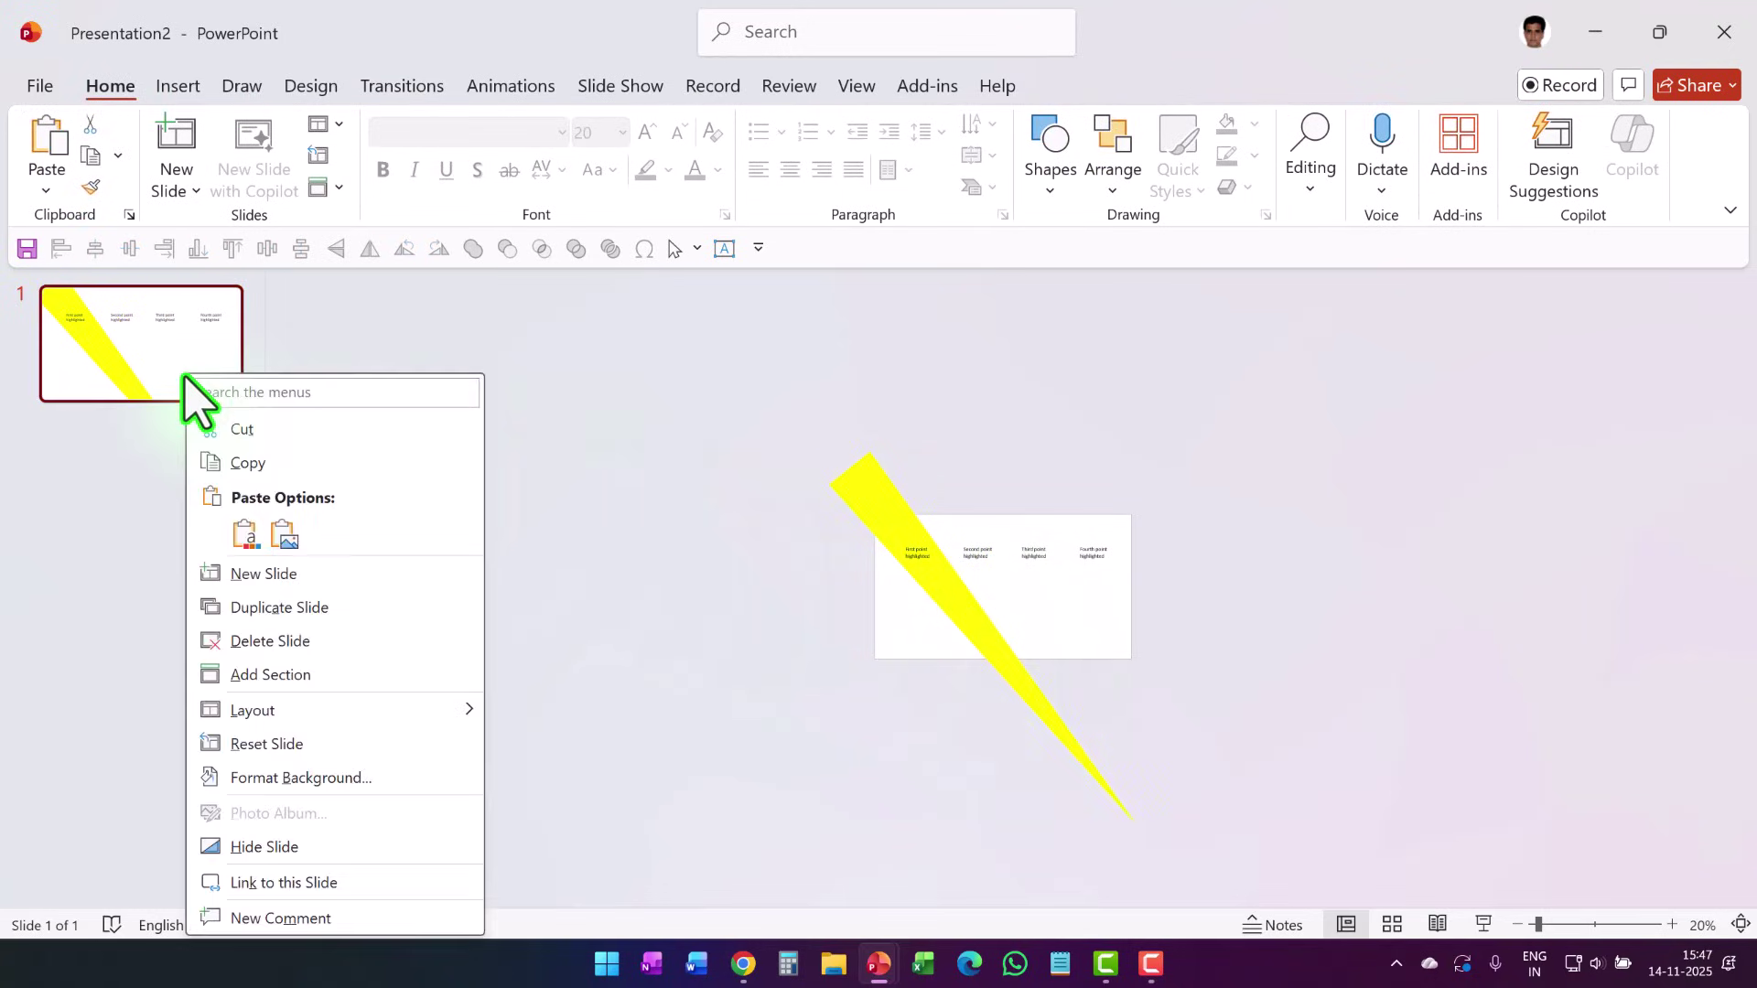
pyautogui.click(287, 606)
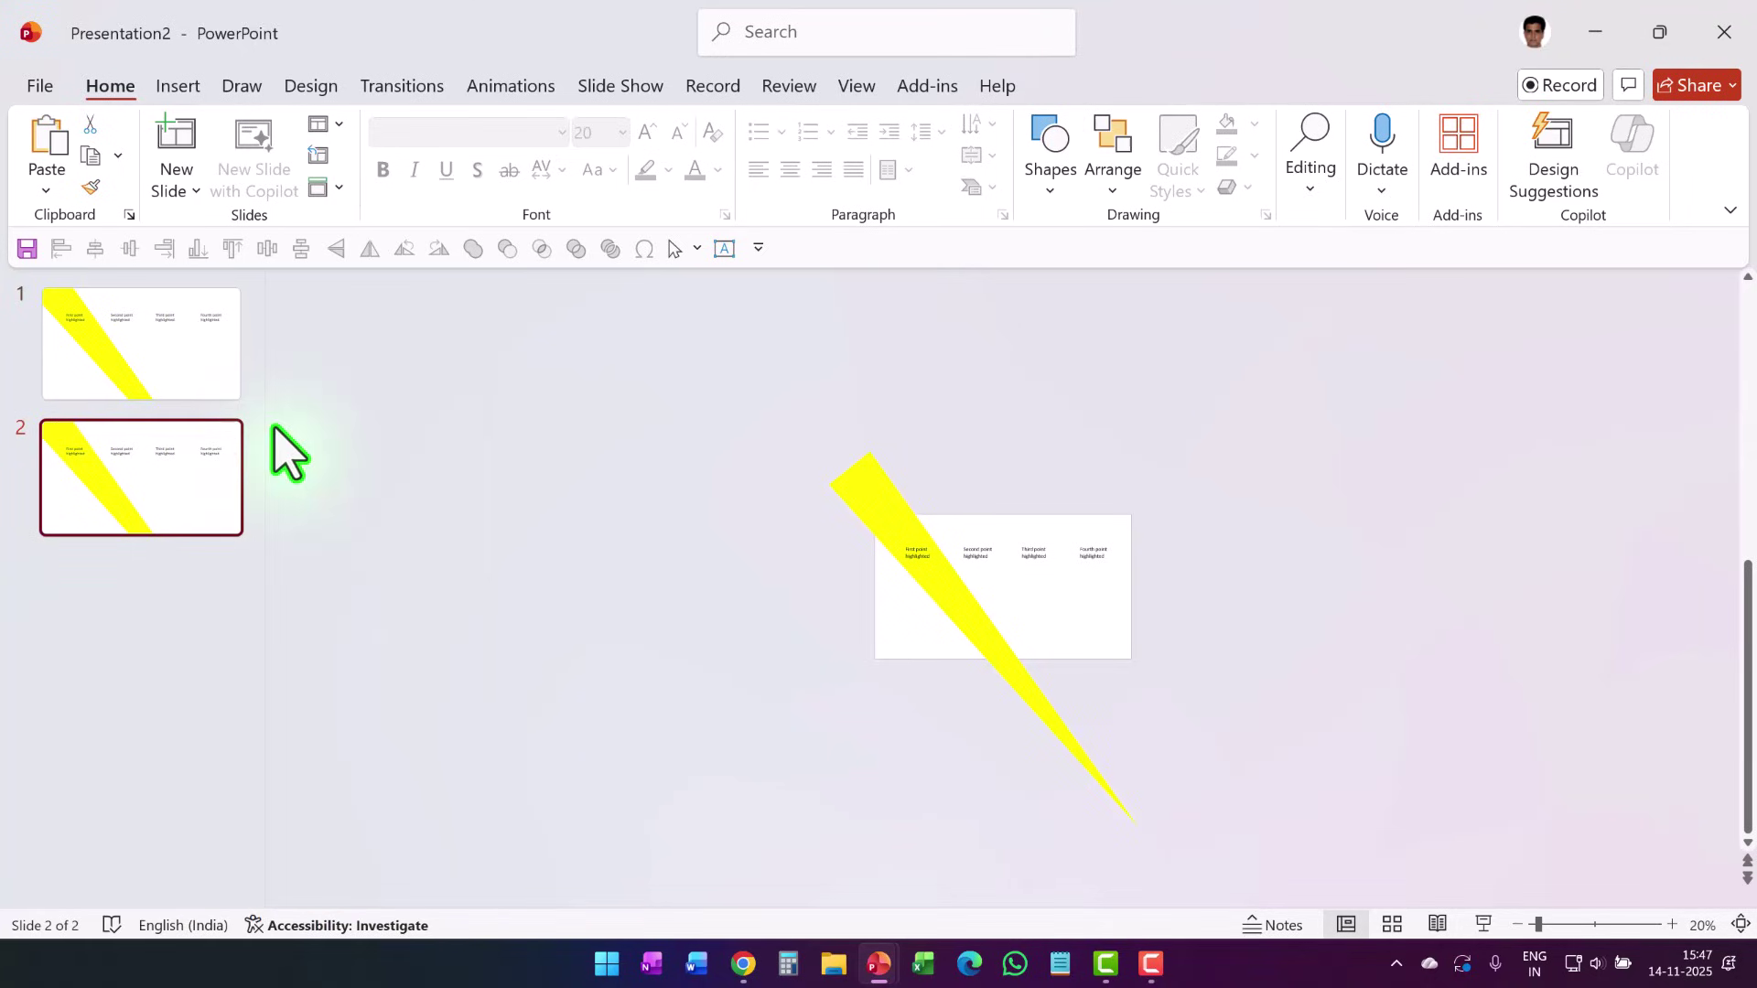
pyautogui.moveTo(263, 429); pyautogui.dragTo(428, 432)
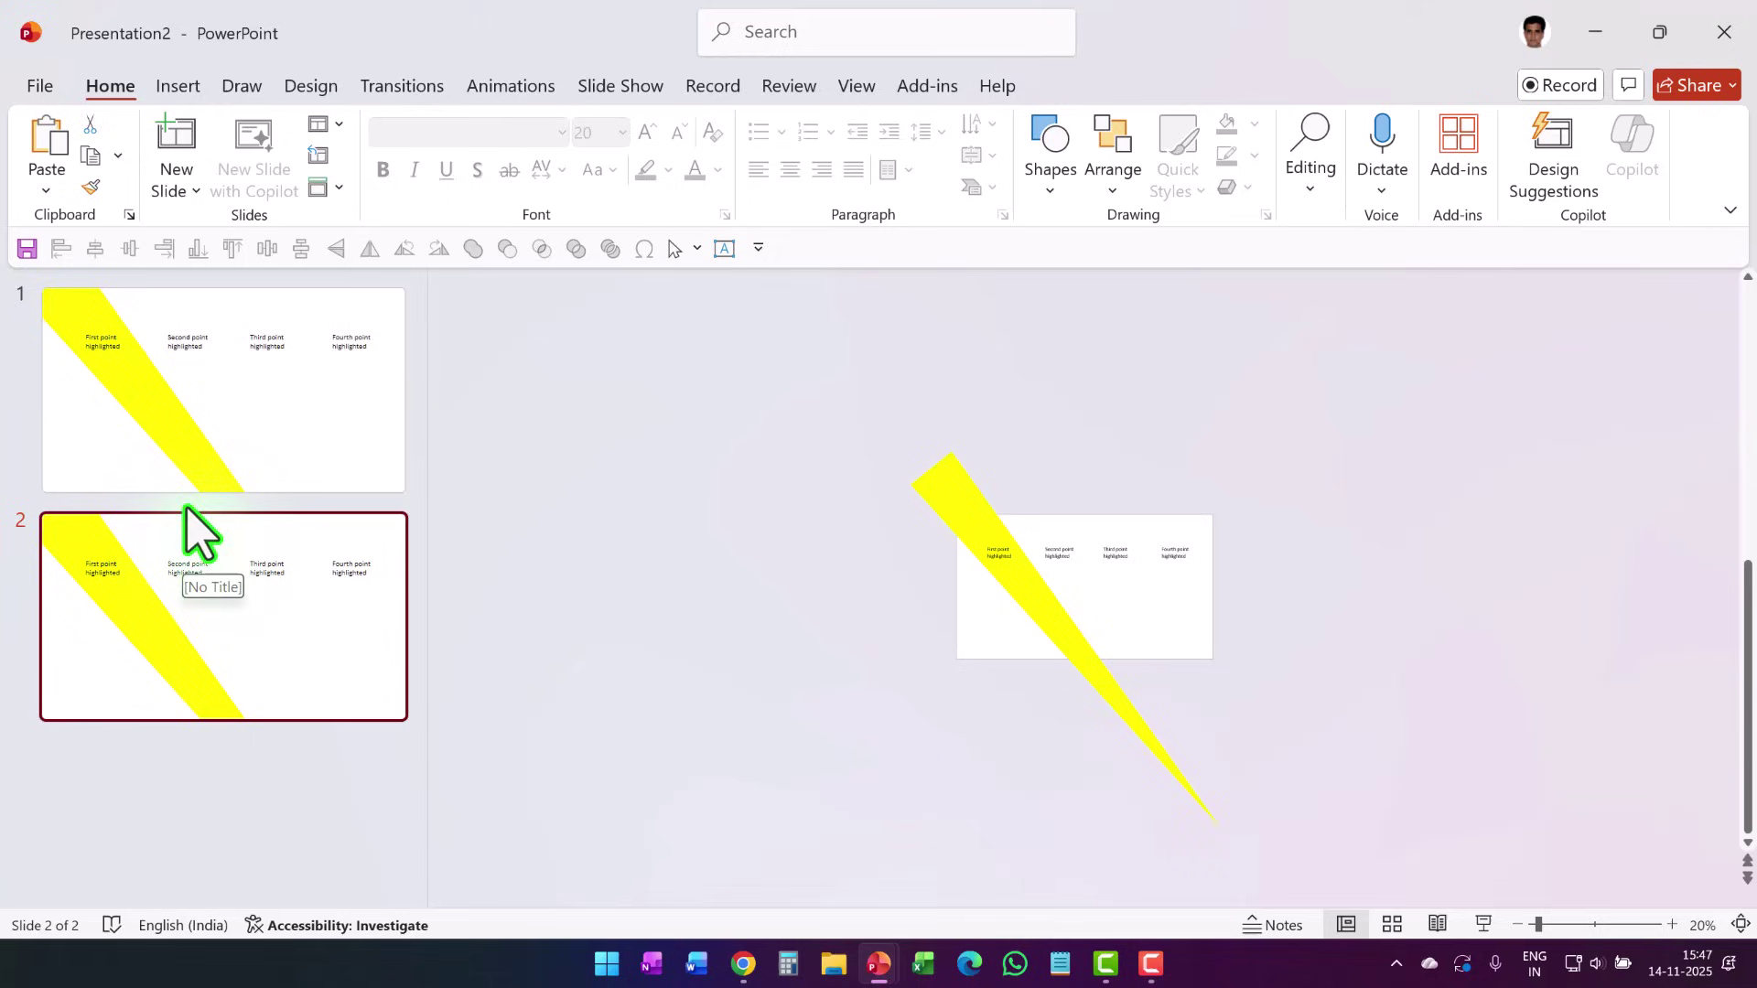
pyautogui.click(1040, 608)
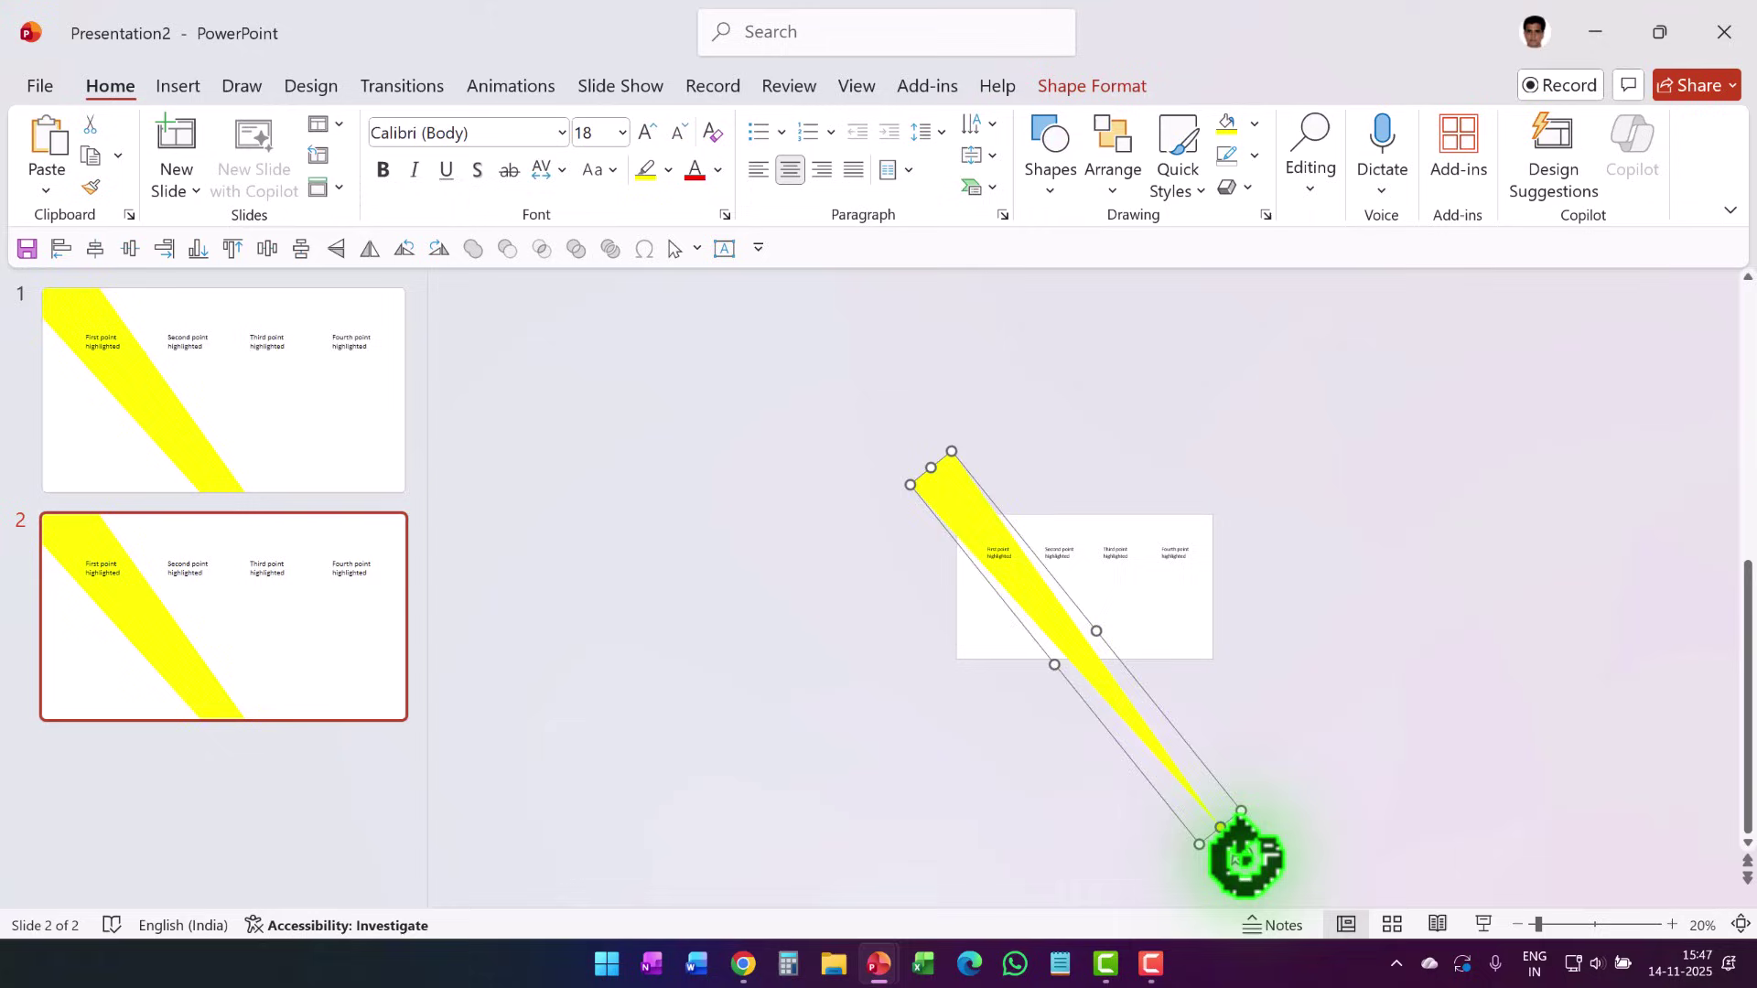
pyautogui.moveTo(1242, 856); pyautogui.dragTo(1121, 915)
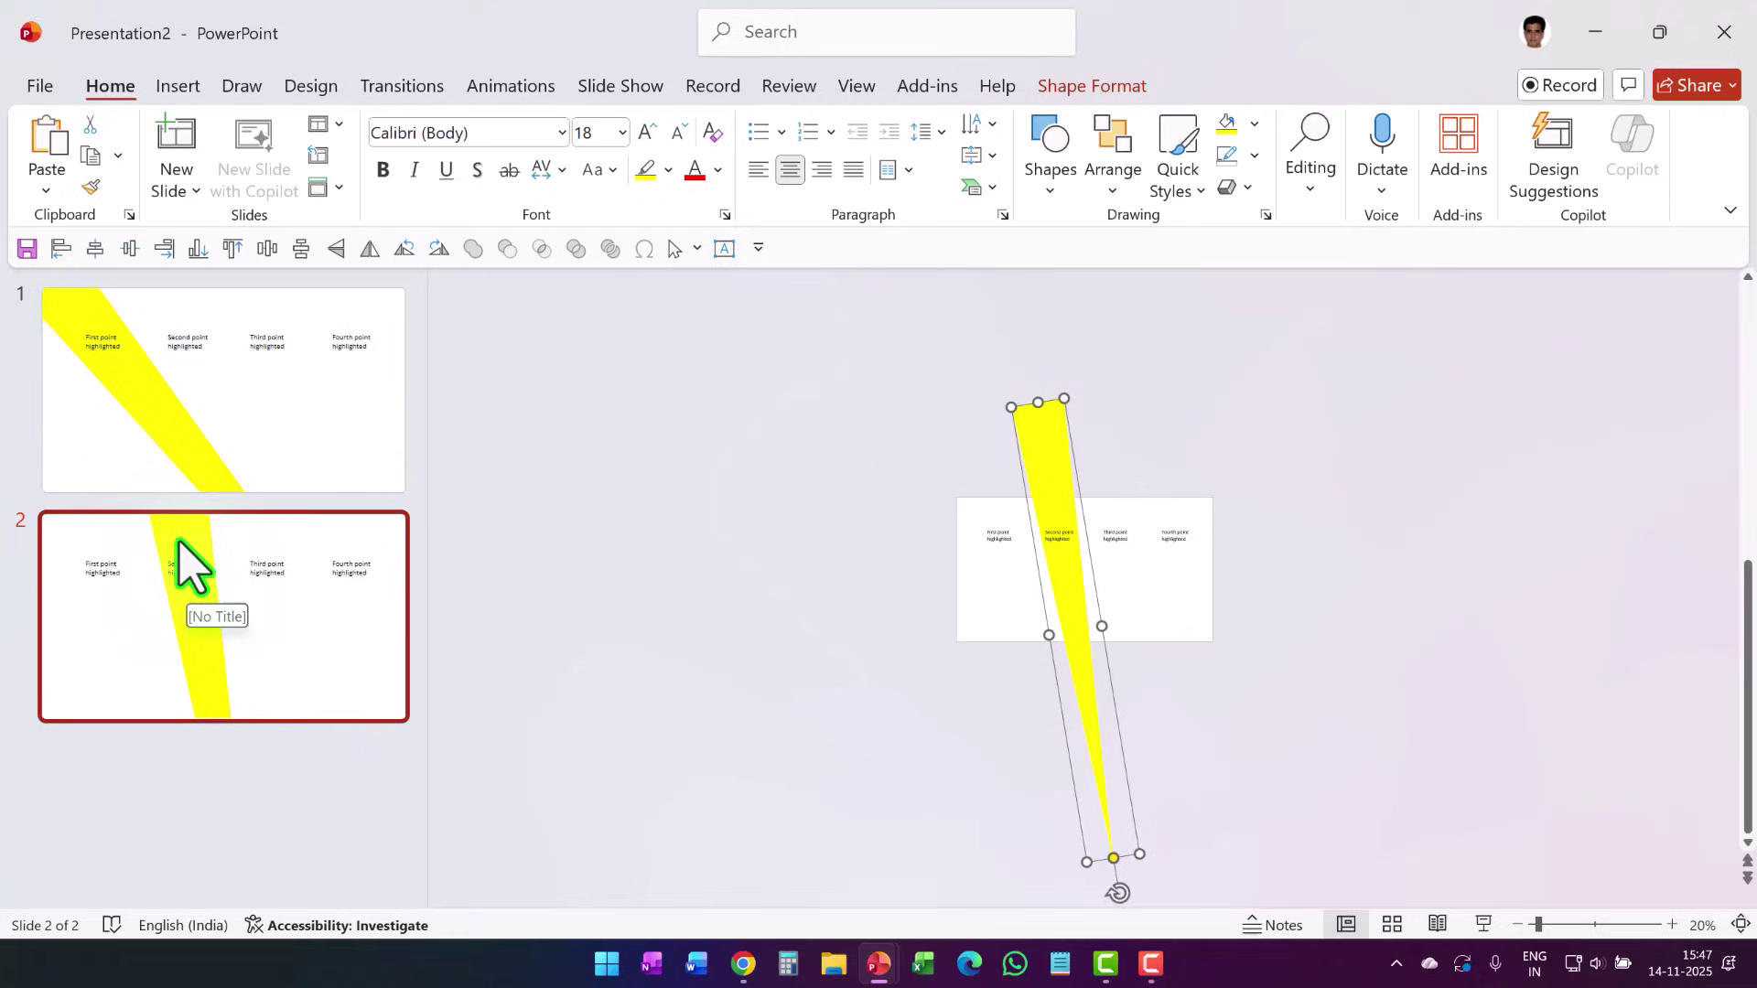
# - Duplicate slide 2 and rotate the beam on the new slide so it highlights the third point
pyautogui.rightClick(236, 586)
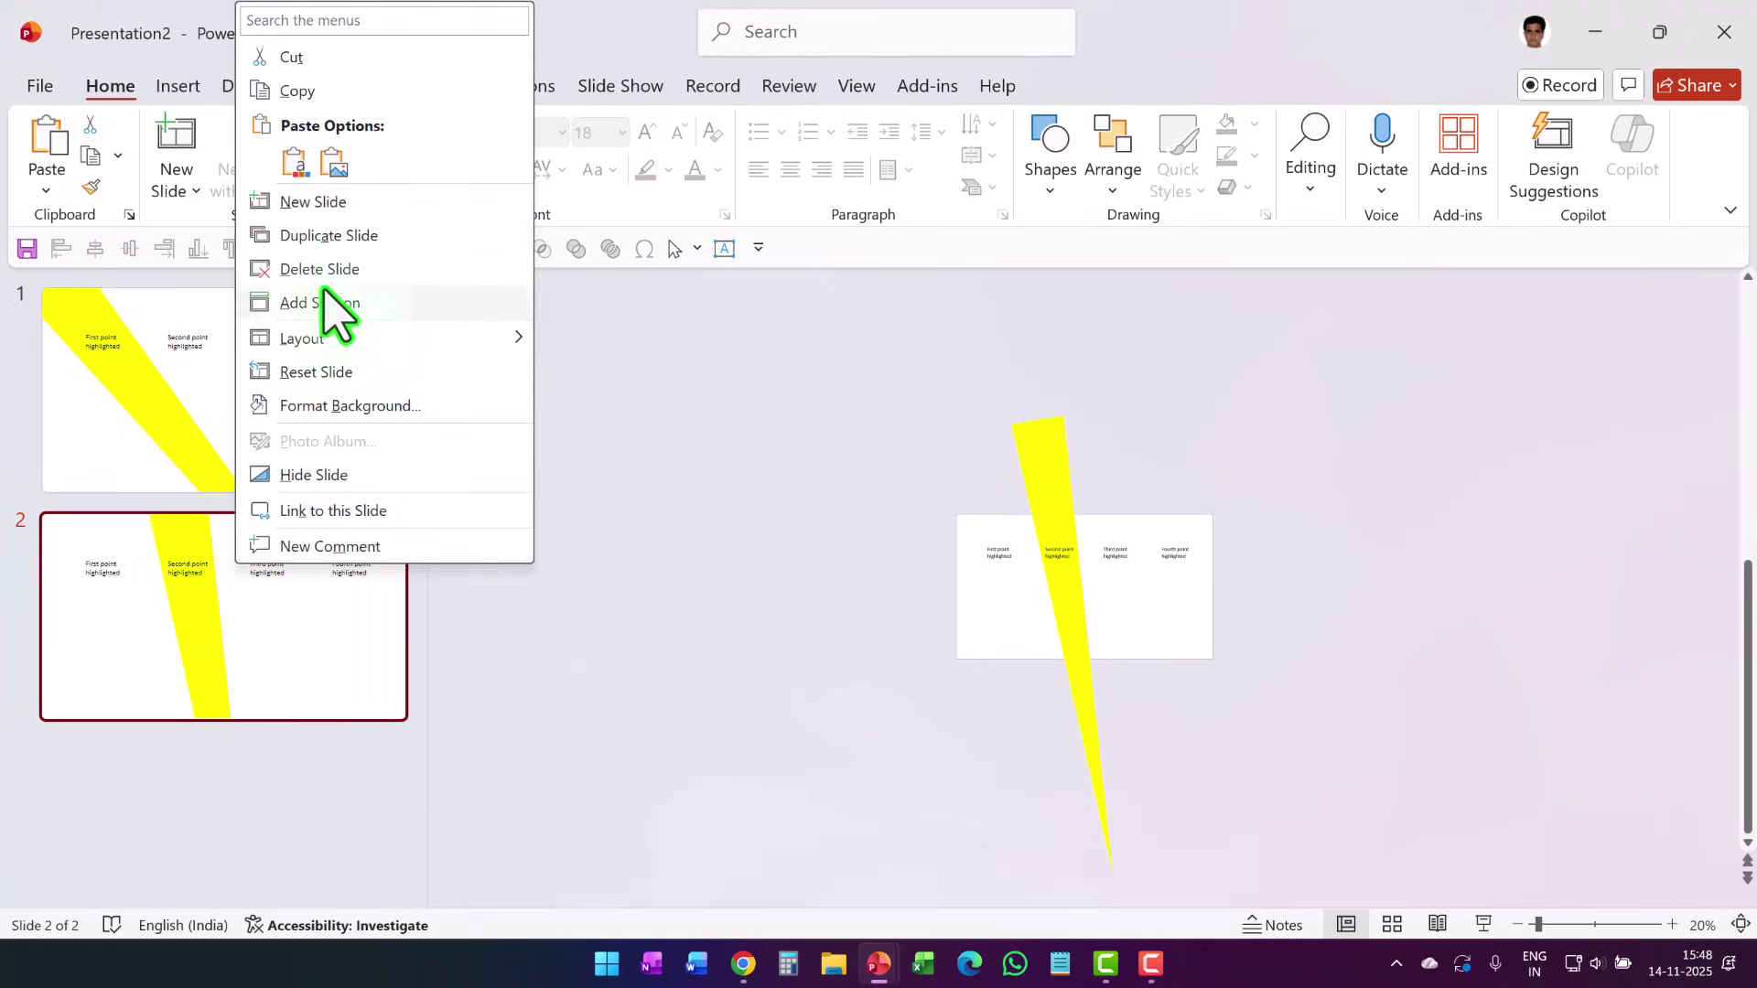
pyautogui.click(337, 234)
pyautogui.click(1073, 631)
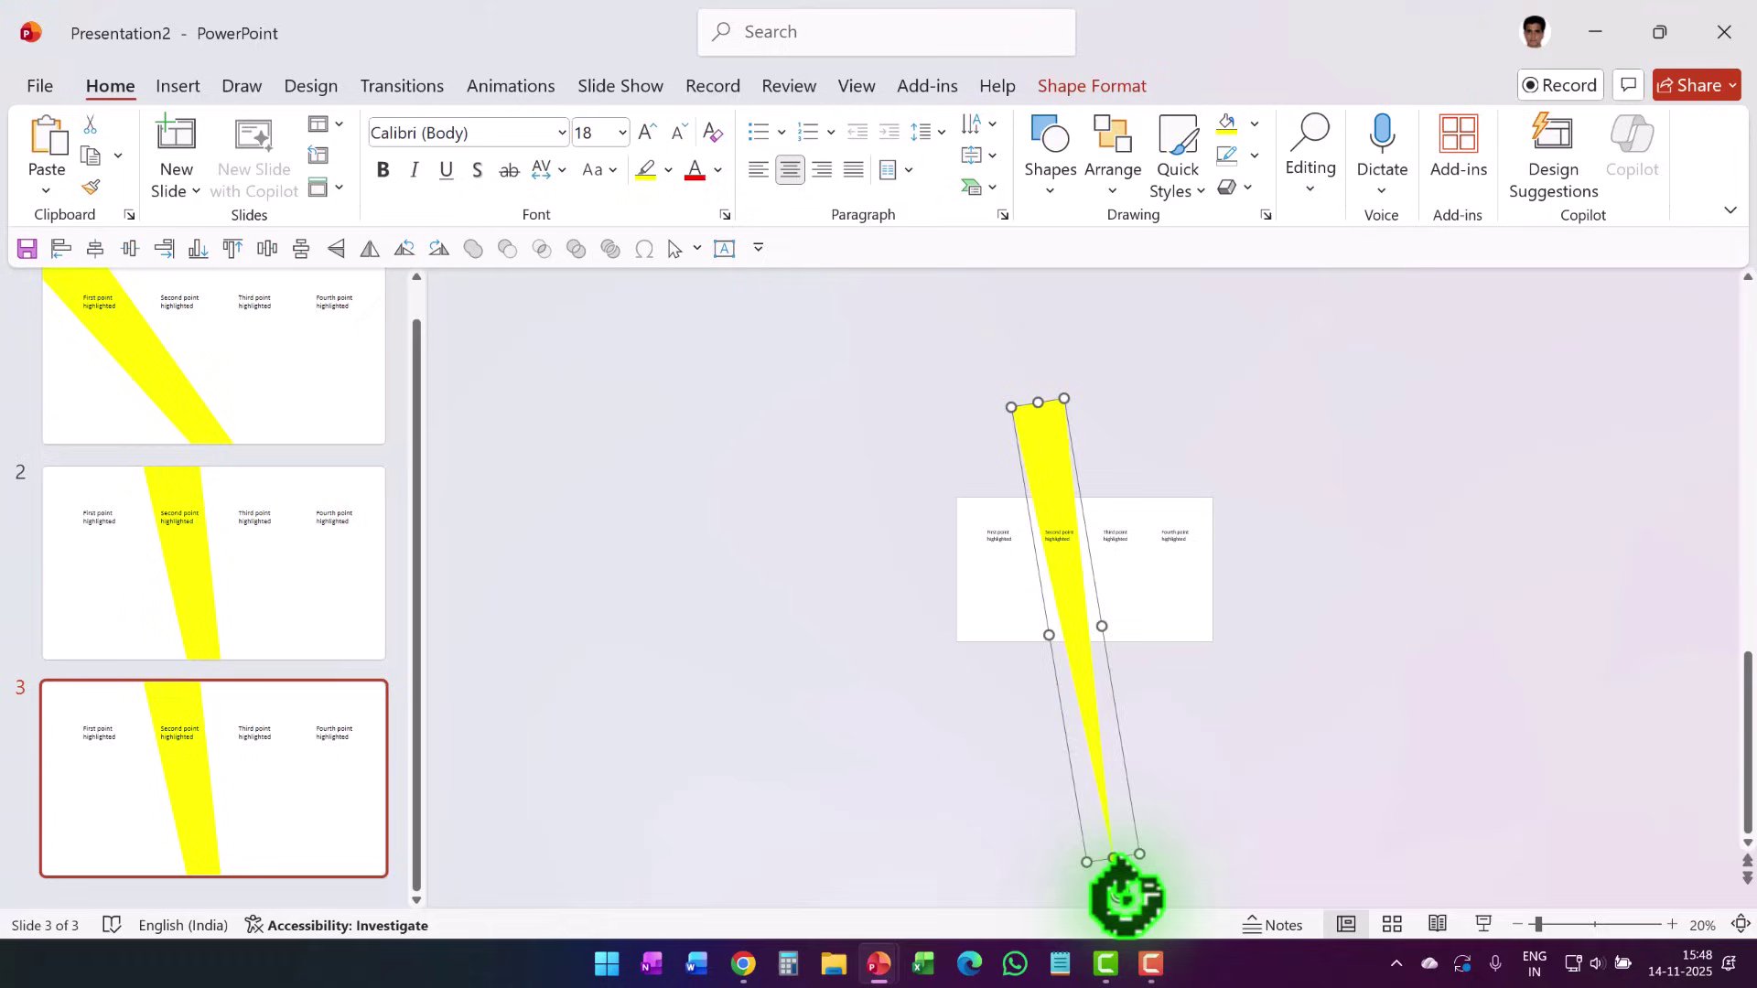
pyautogui.moveTo(1124, 893); pyautogui.dragTo(999, 844)
# - Duplicate slide 3 and rotate the beam on the new slide so it highlights the fourth point
pyautogui.rightClick(310, 828)
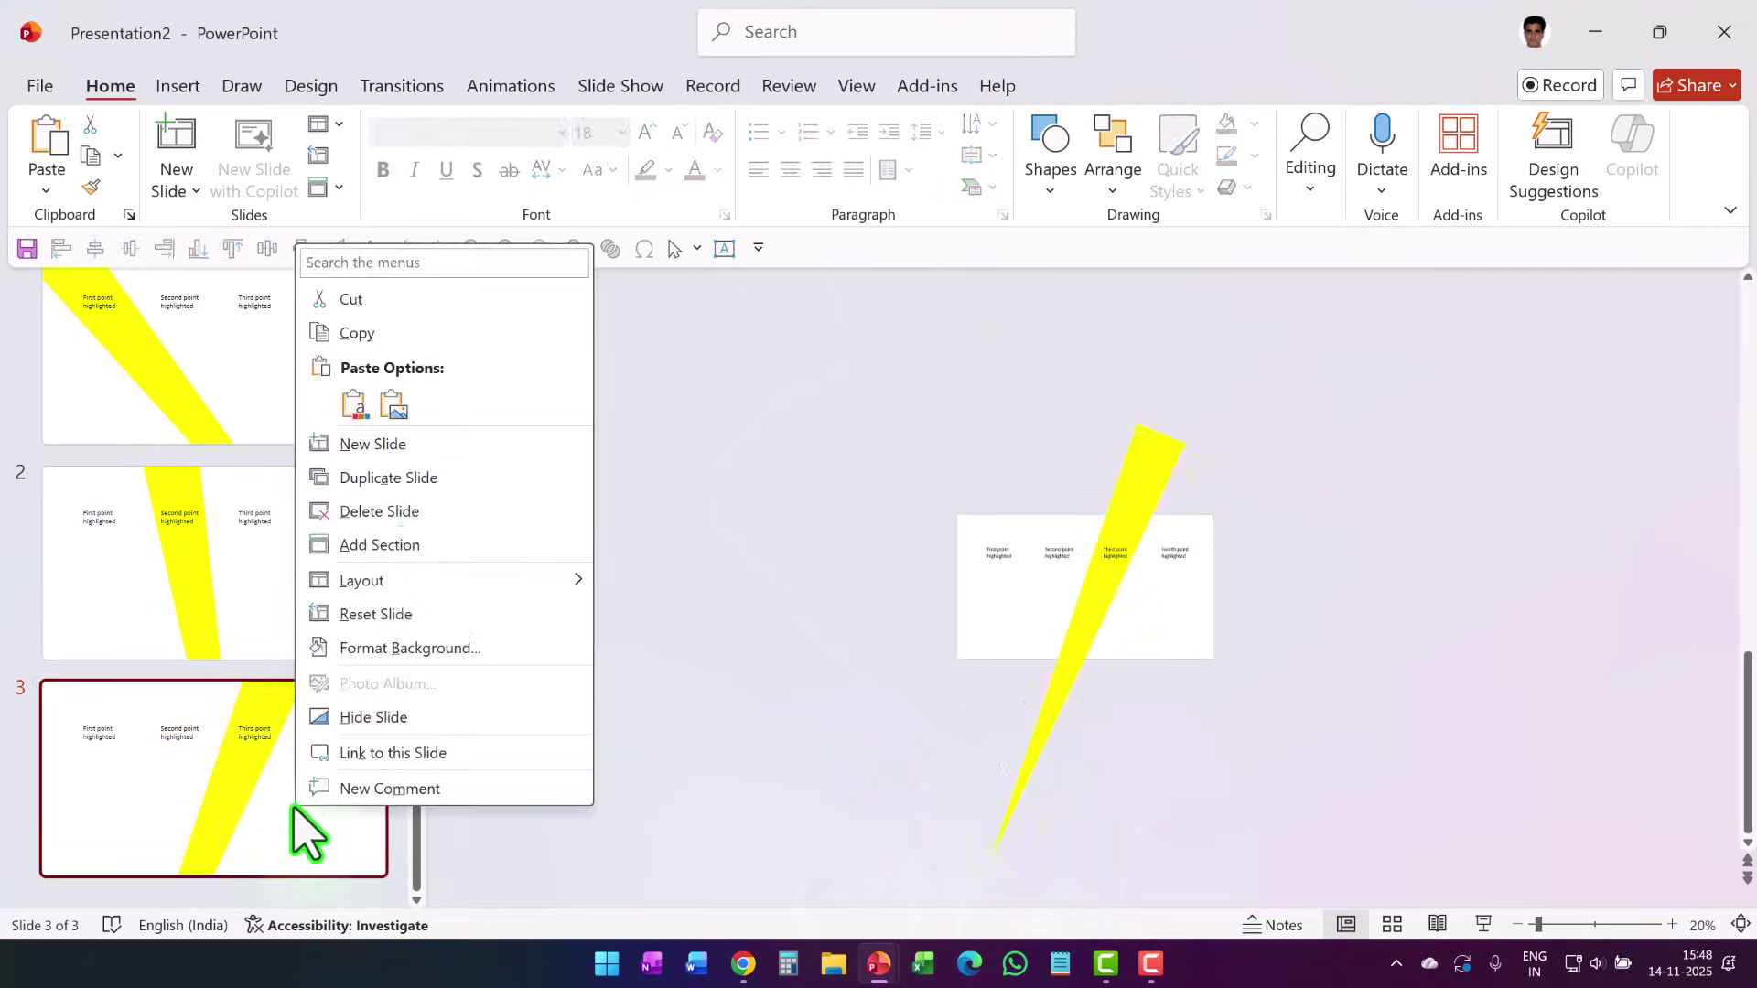
pyautogui.click(417, 478)
pyautogui.click(1084, 645)
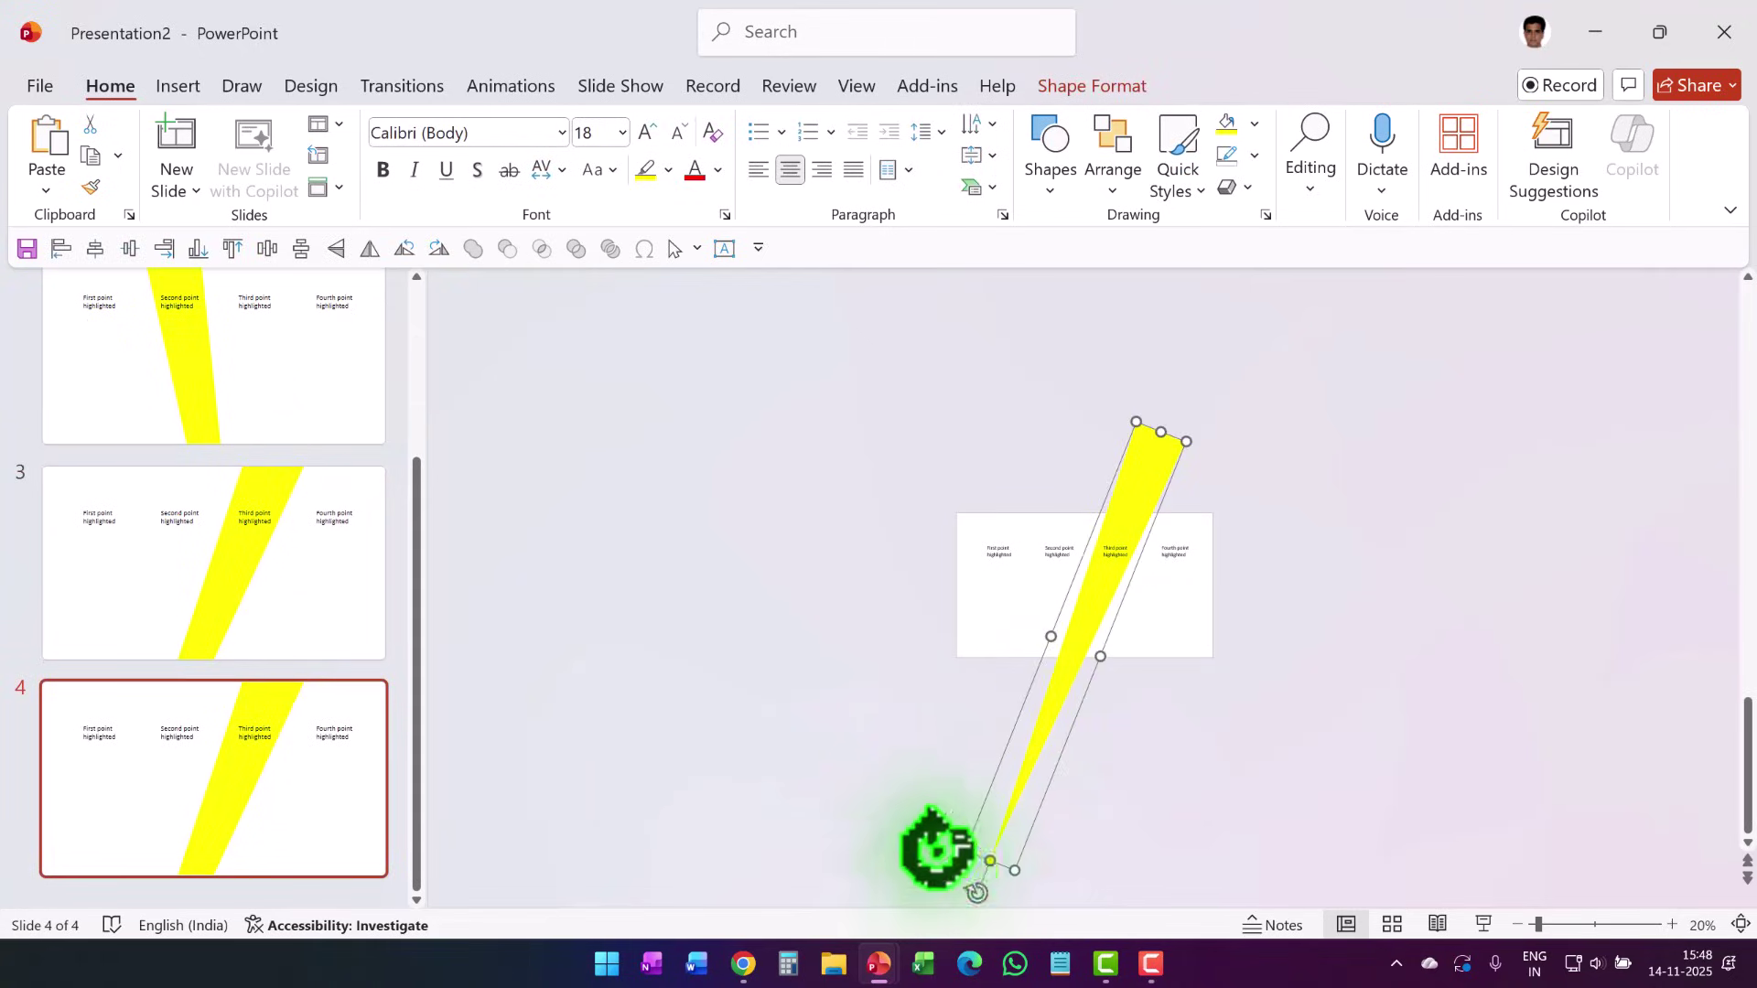
pyautogui.moveTo(938, 849); pyautogui.dragTo(907, 816)
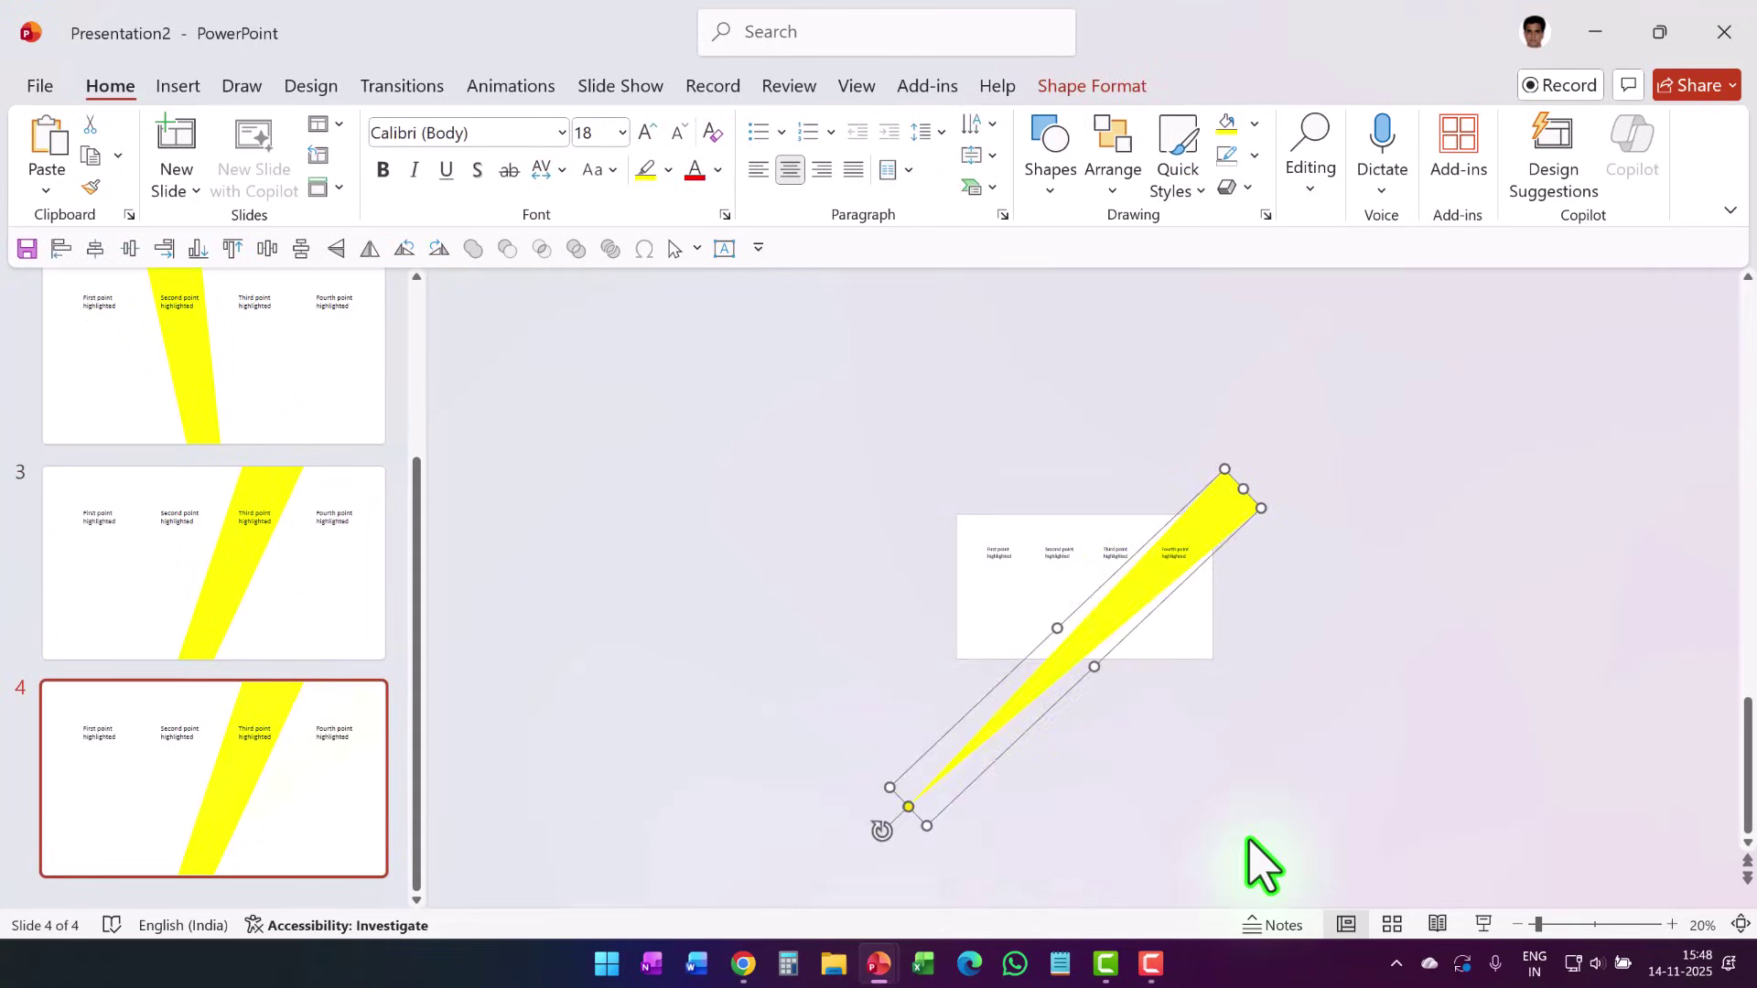
pyautogui.click(1318, 809)
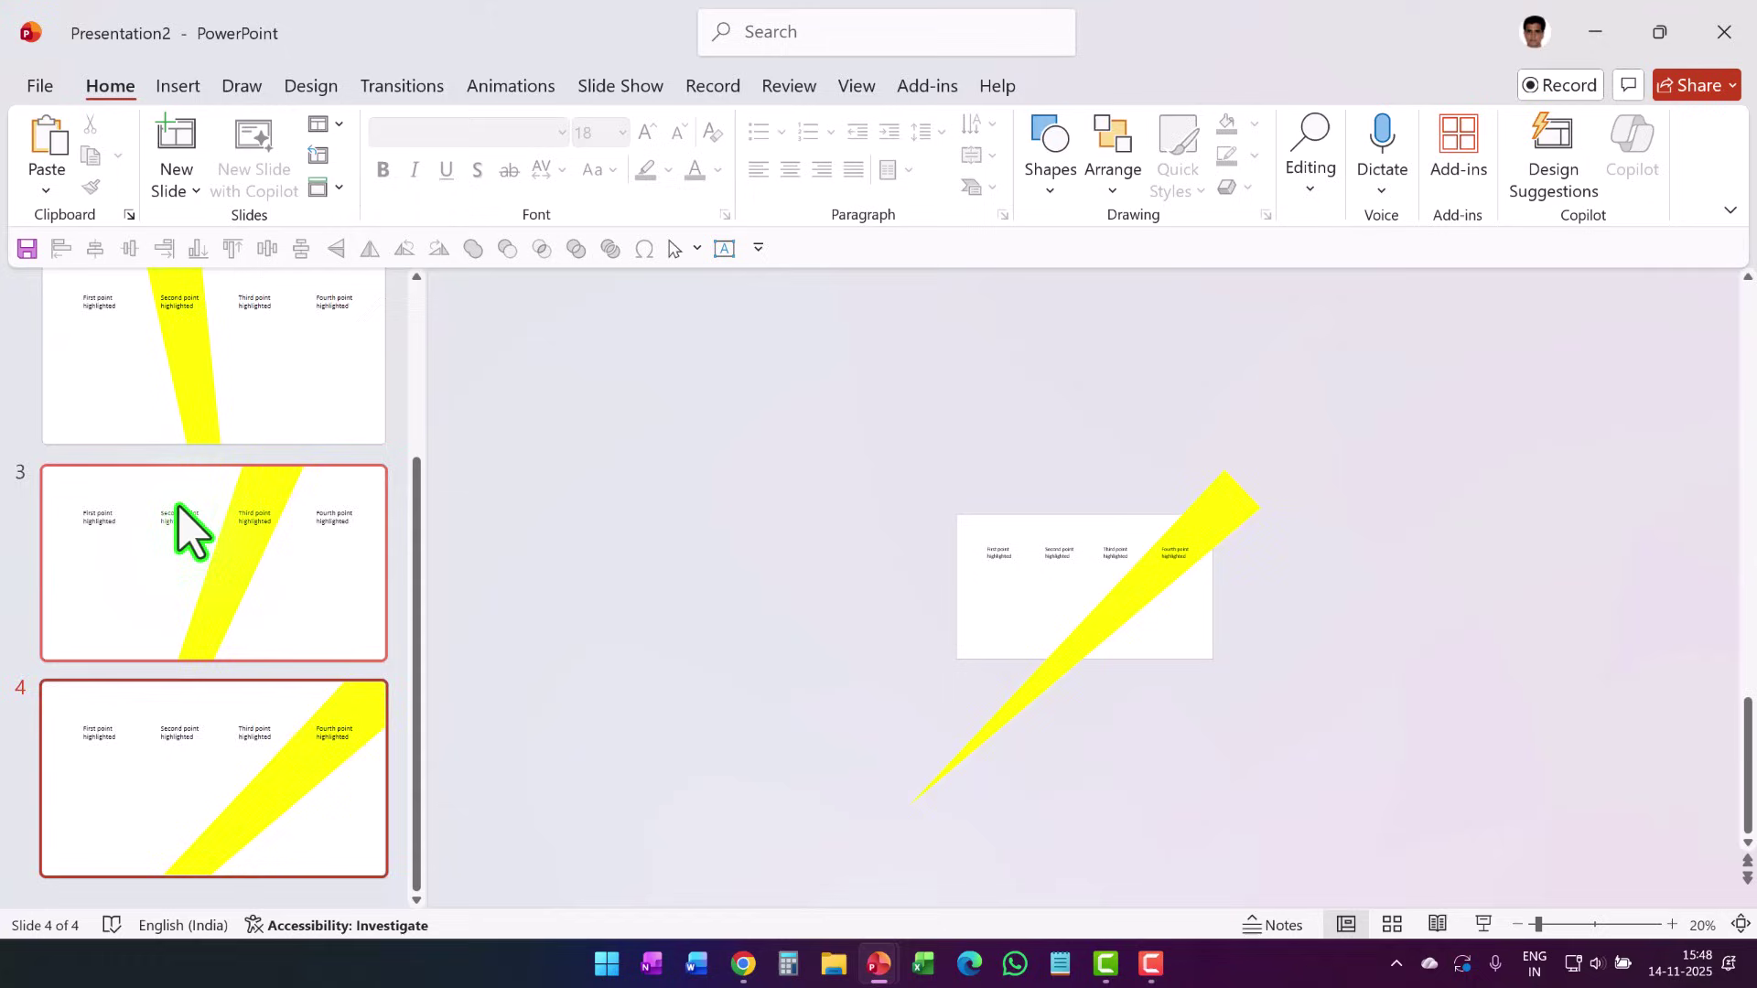
# - Apply the Morph transition to slides 2, 3 and 4 together
pyautogui.scroll(3, 229, 458)
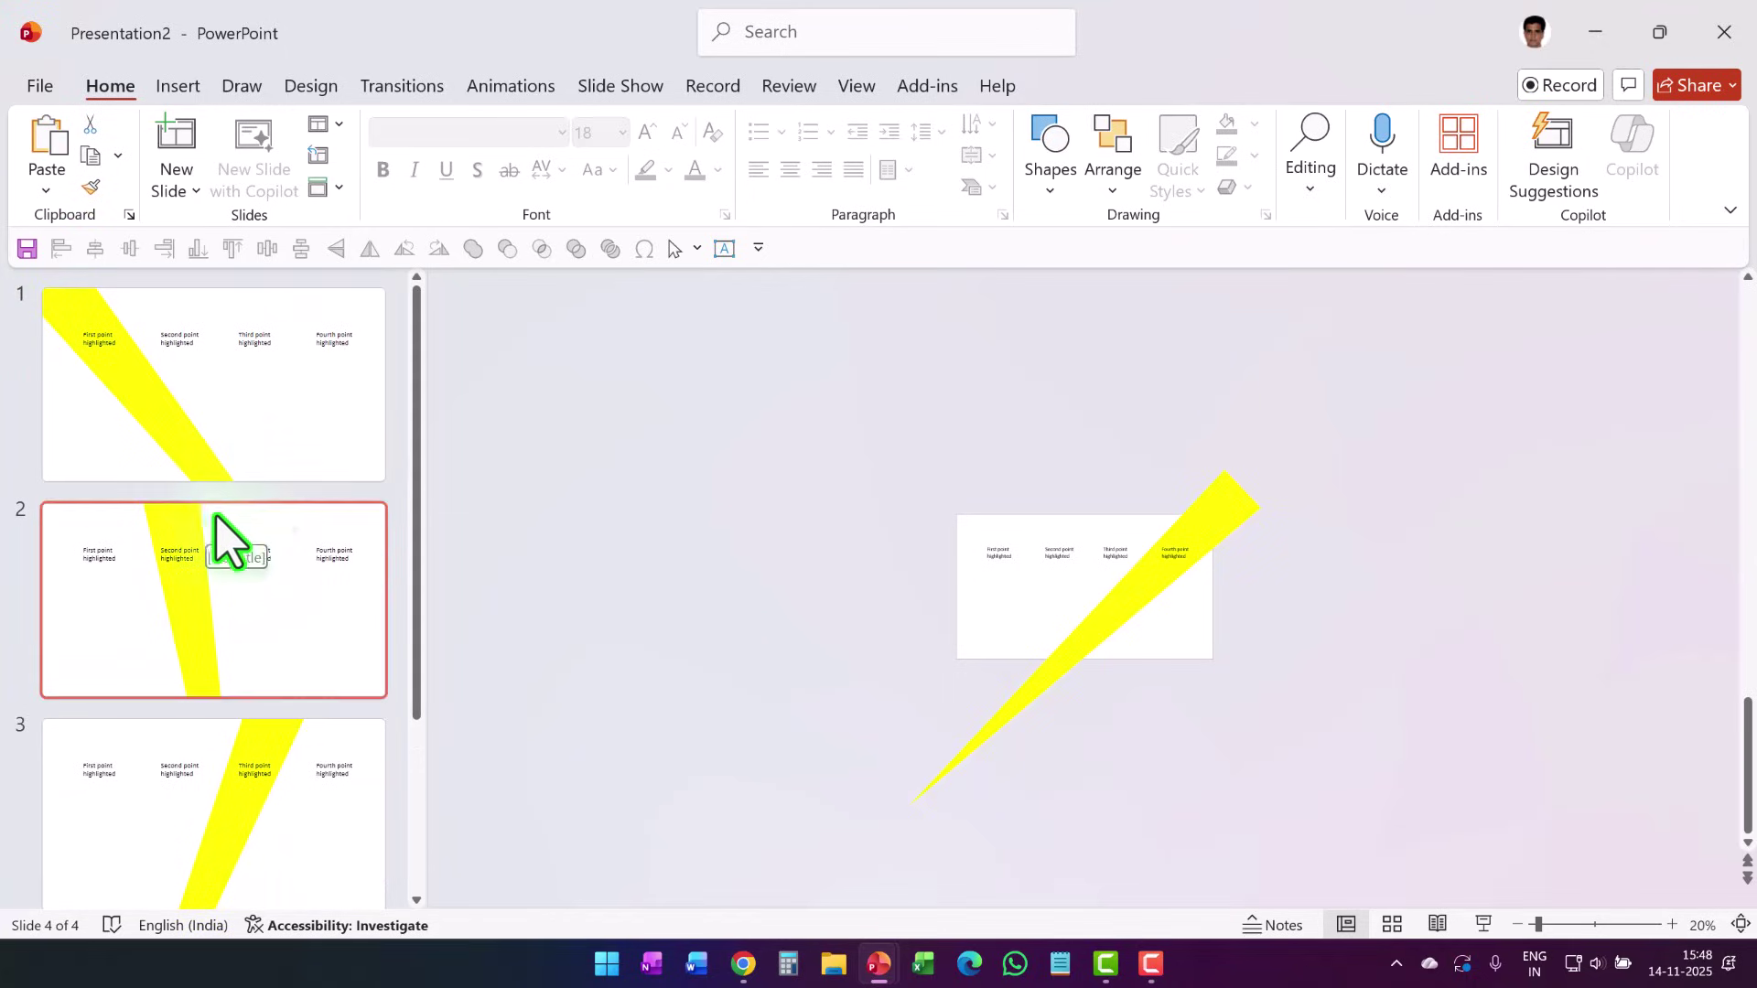
pyautogui.click(233, 604)
pyautogui.scroll(-3, 216, 674)
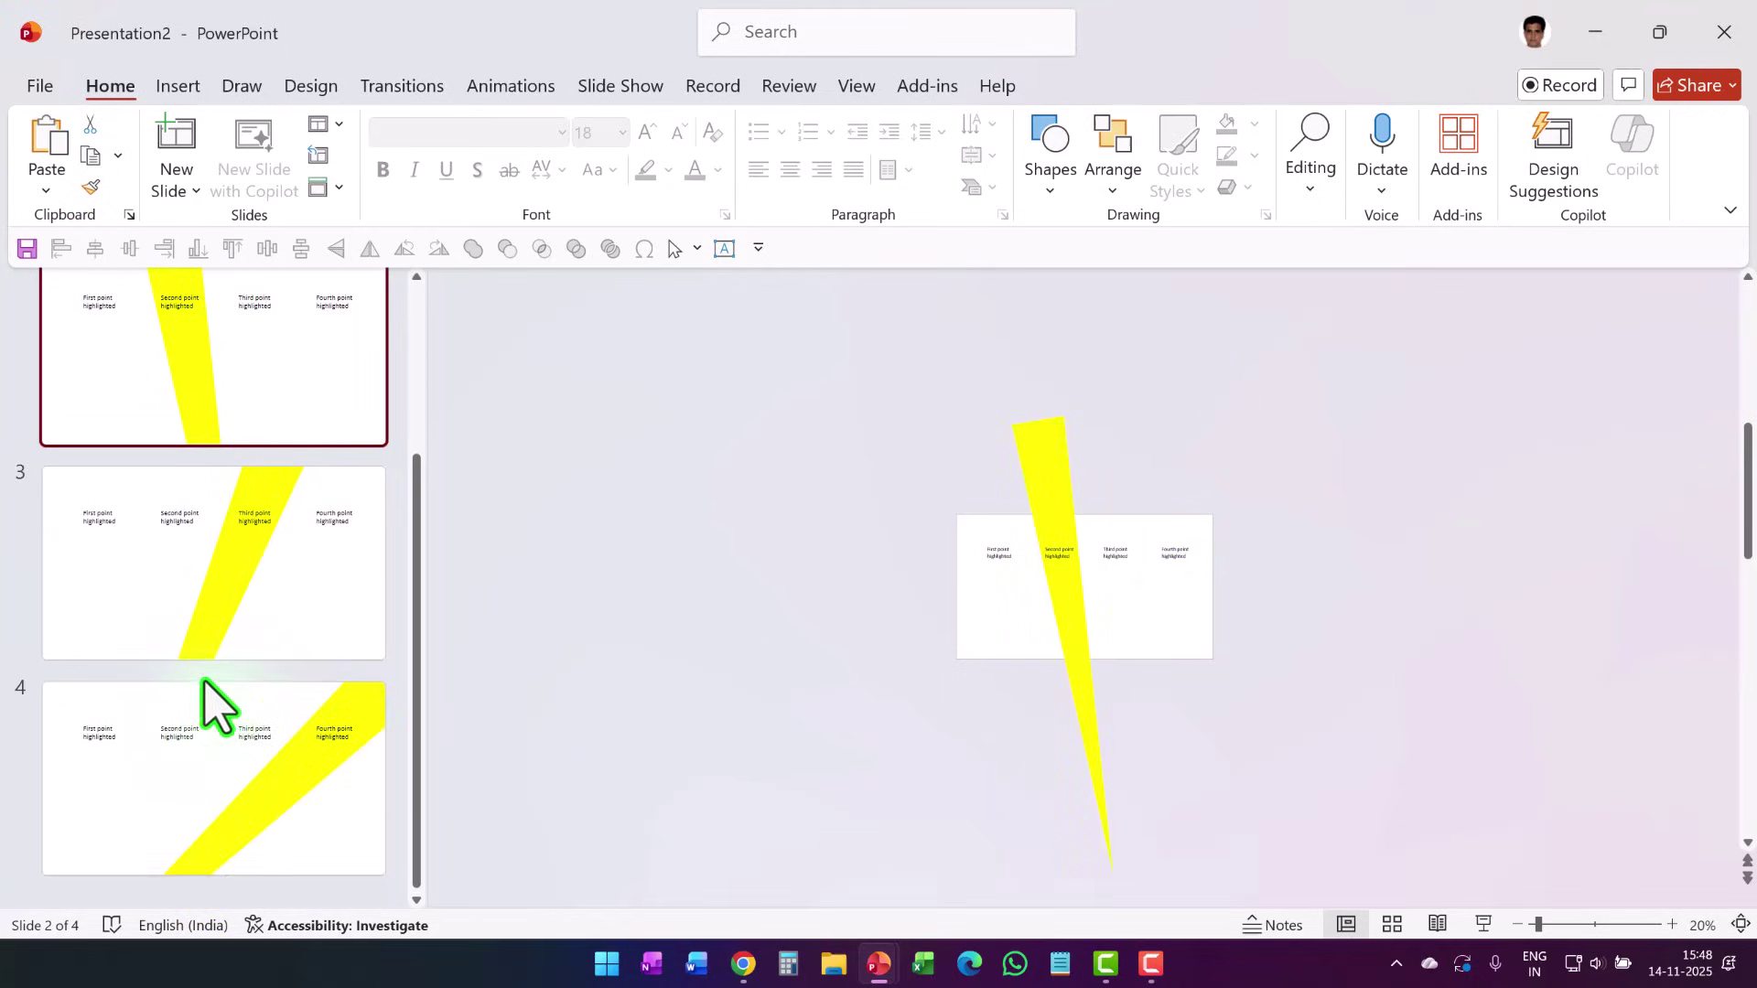
pyautogui.keyDown('shift'); pyautogui.click(201, 764); pyautogui.keyUp('shift')
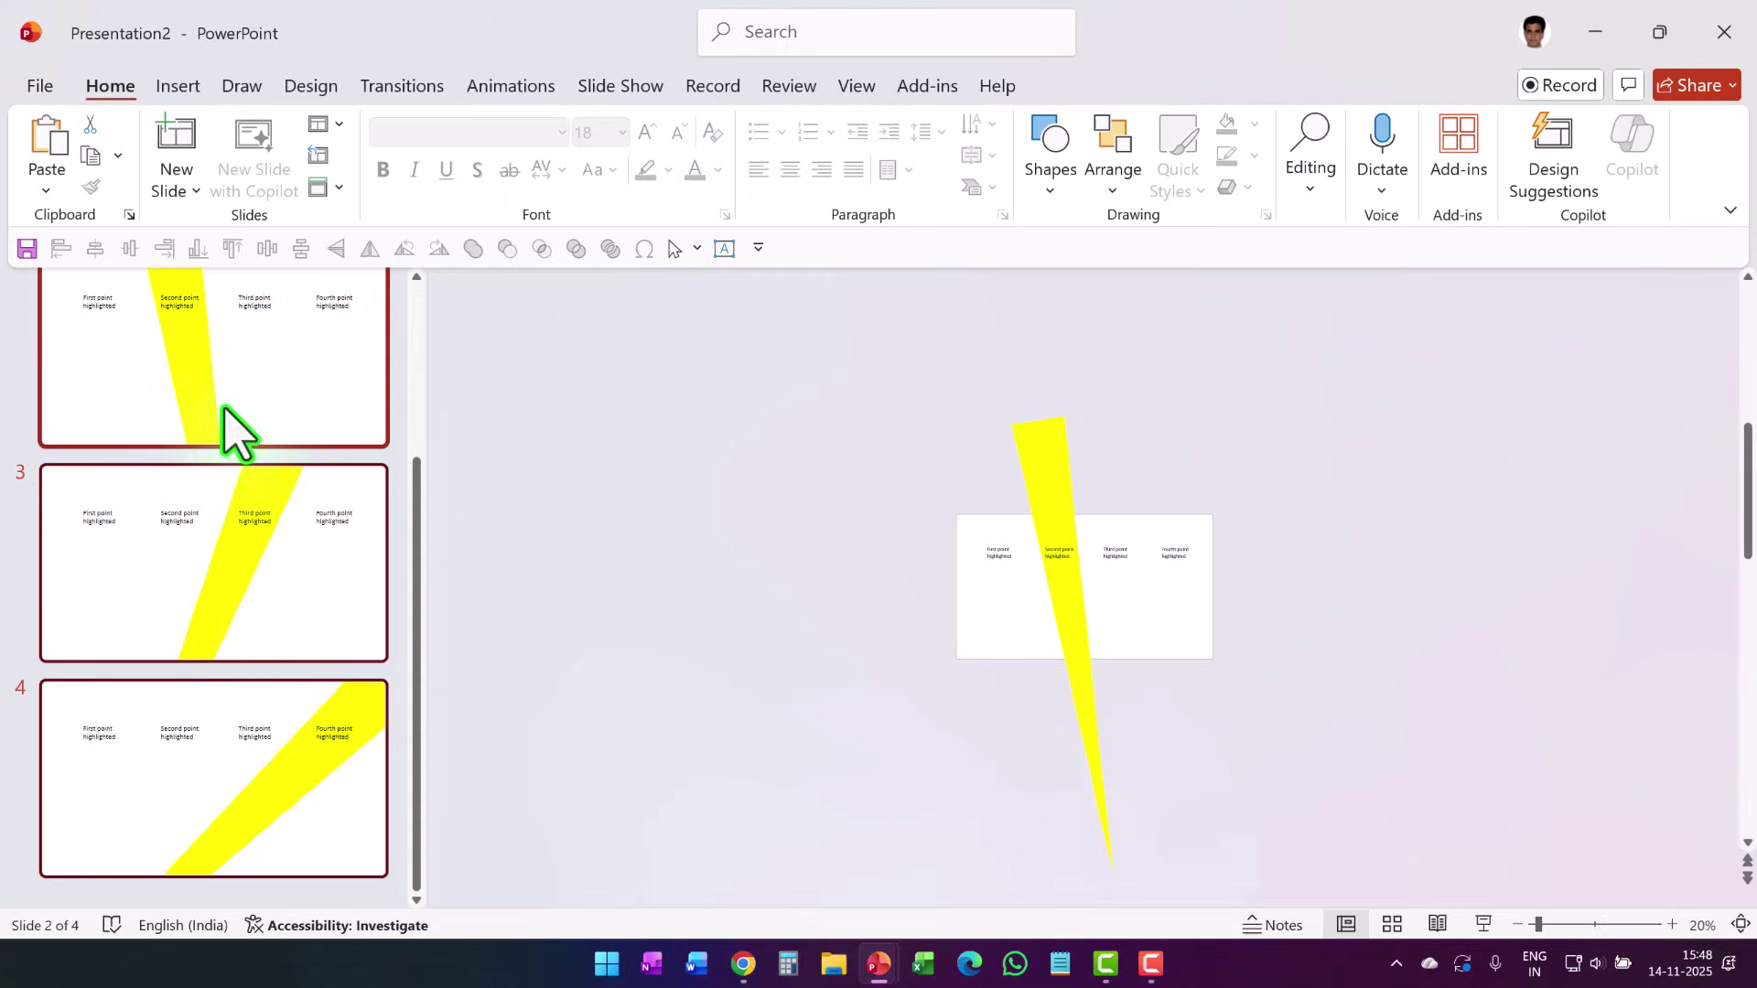
pyautogui.click(402, 85)
pyautogui.click(283, 176)
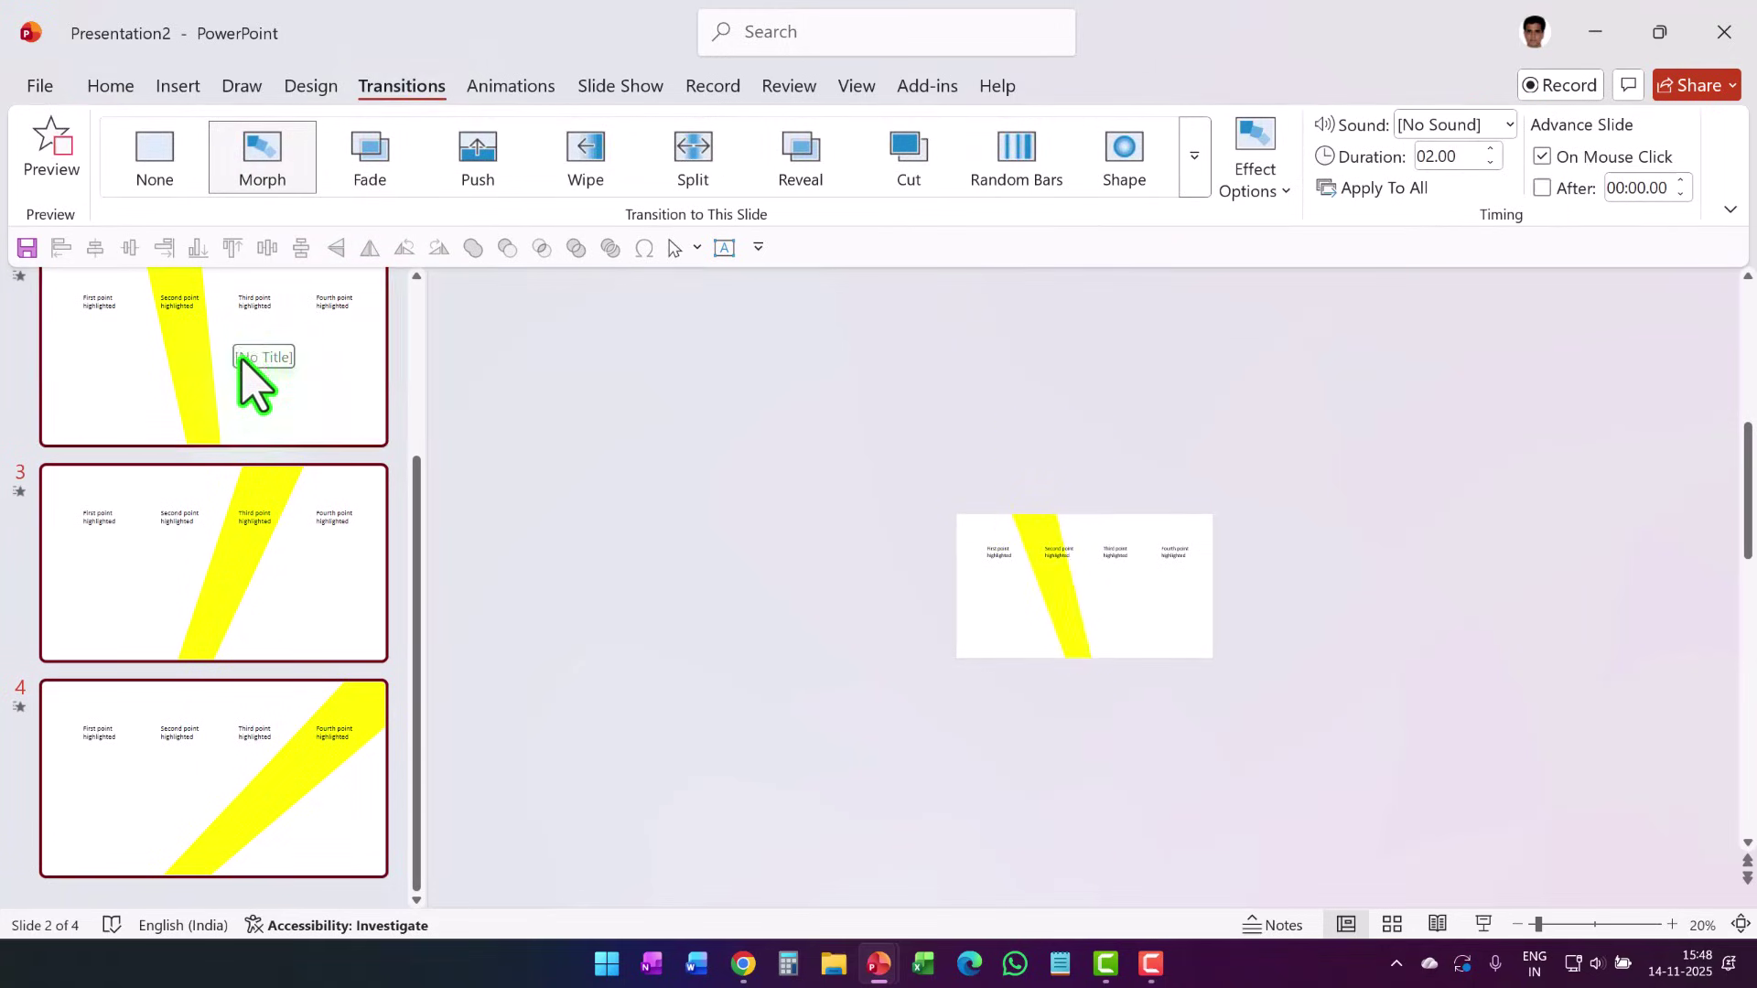
# - Play the slide show from slide 1 to check the beam's movement between the points
pyautogui.click(251, 388)
pyautogui.scroll(3, 345, 475)
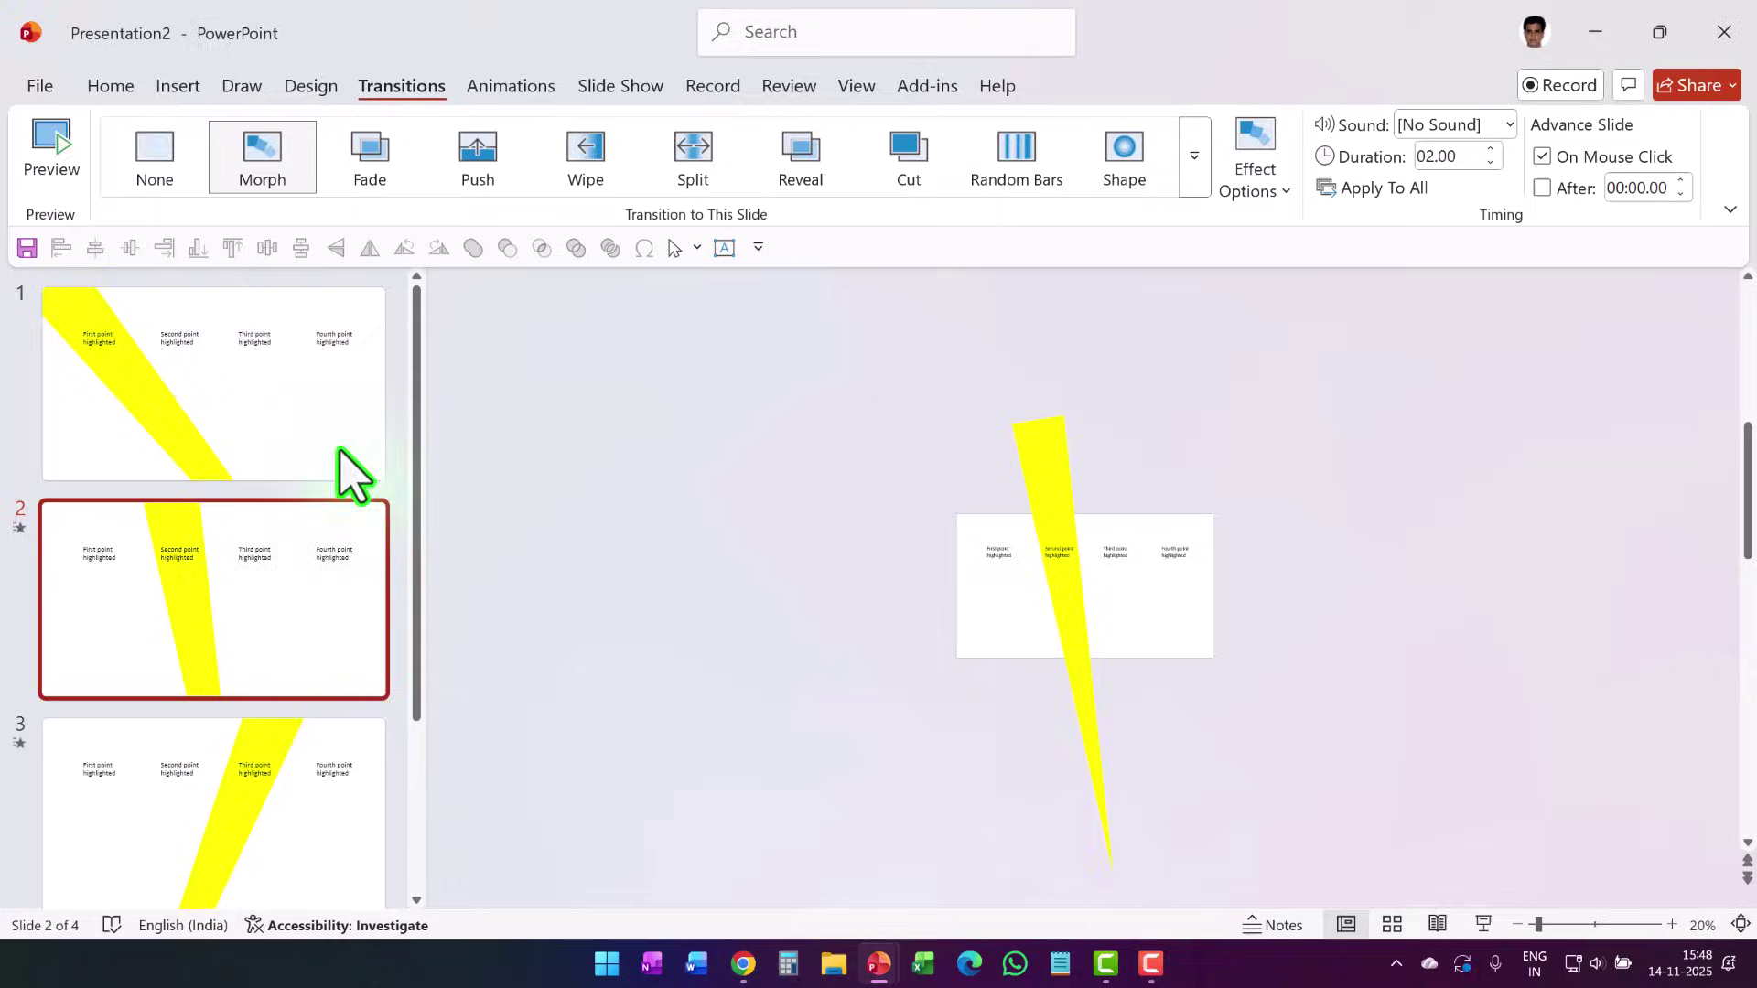
pyautogui.click(345, 475)
pyautogui.click(1478, 925)
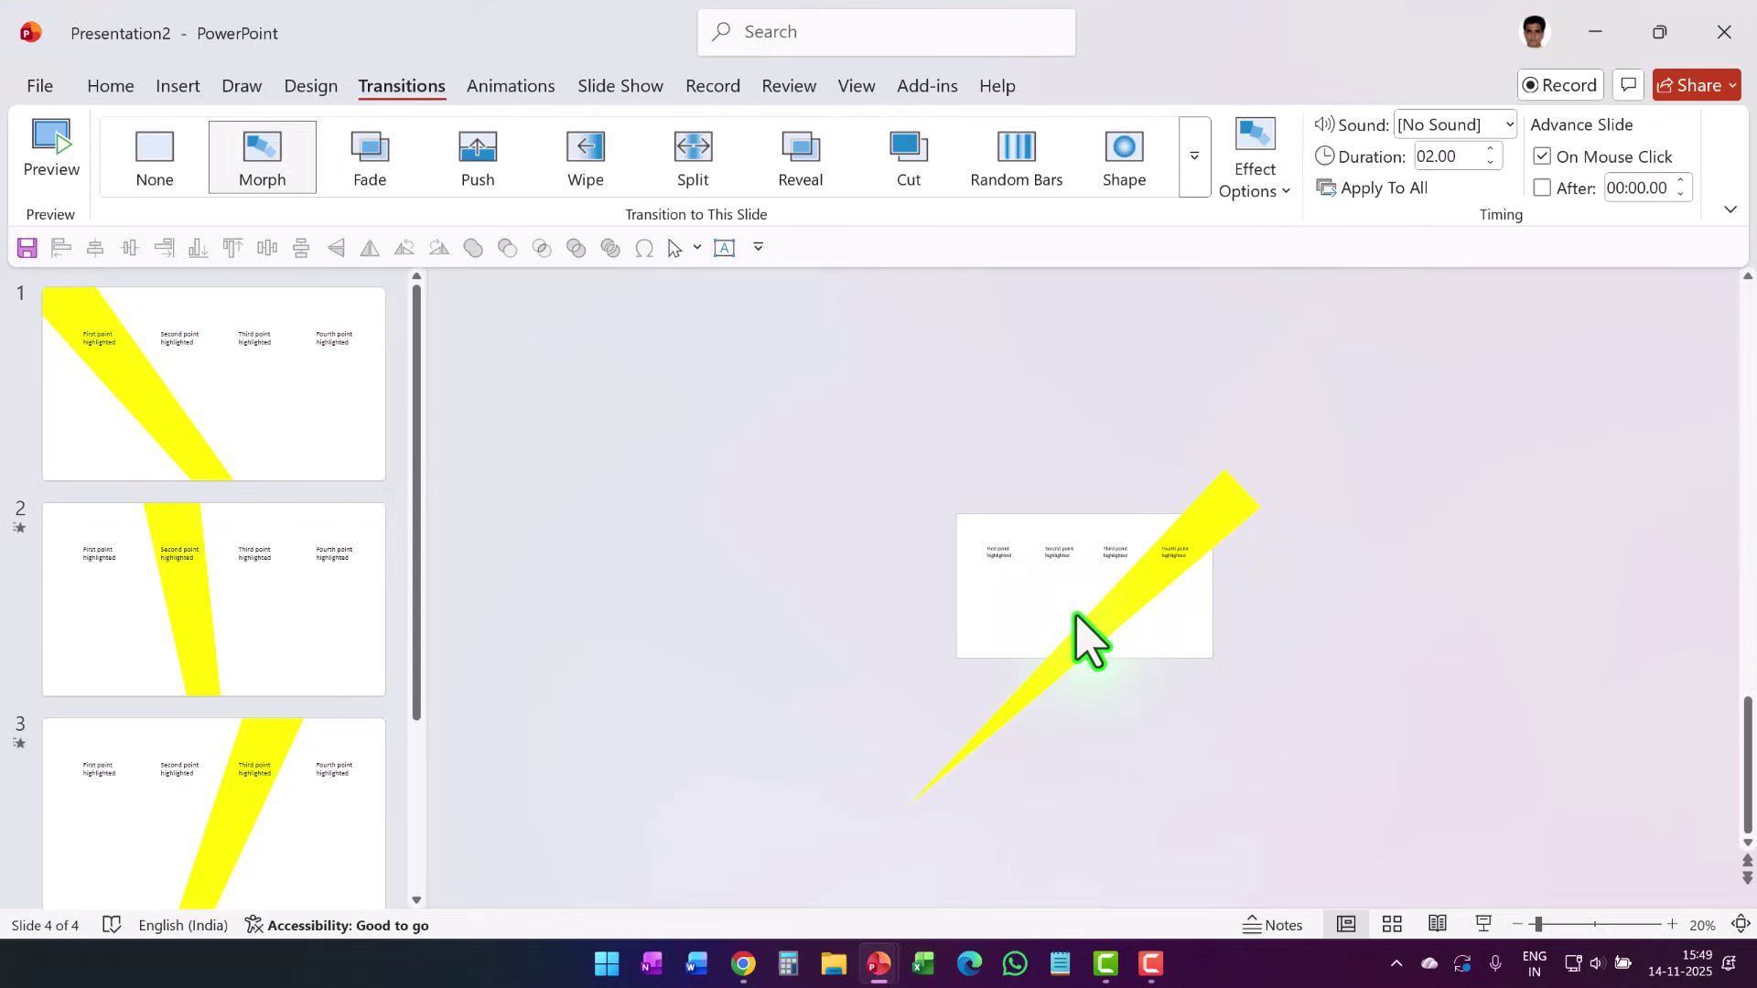
# - Draw a circle about 5.5 cm in diameter below the third point on slide 1 and fill it with yellow
pyautogui.click(1741, 926)
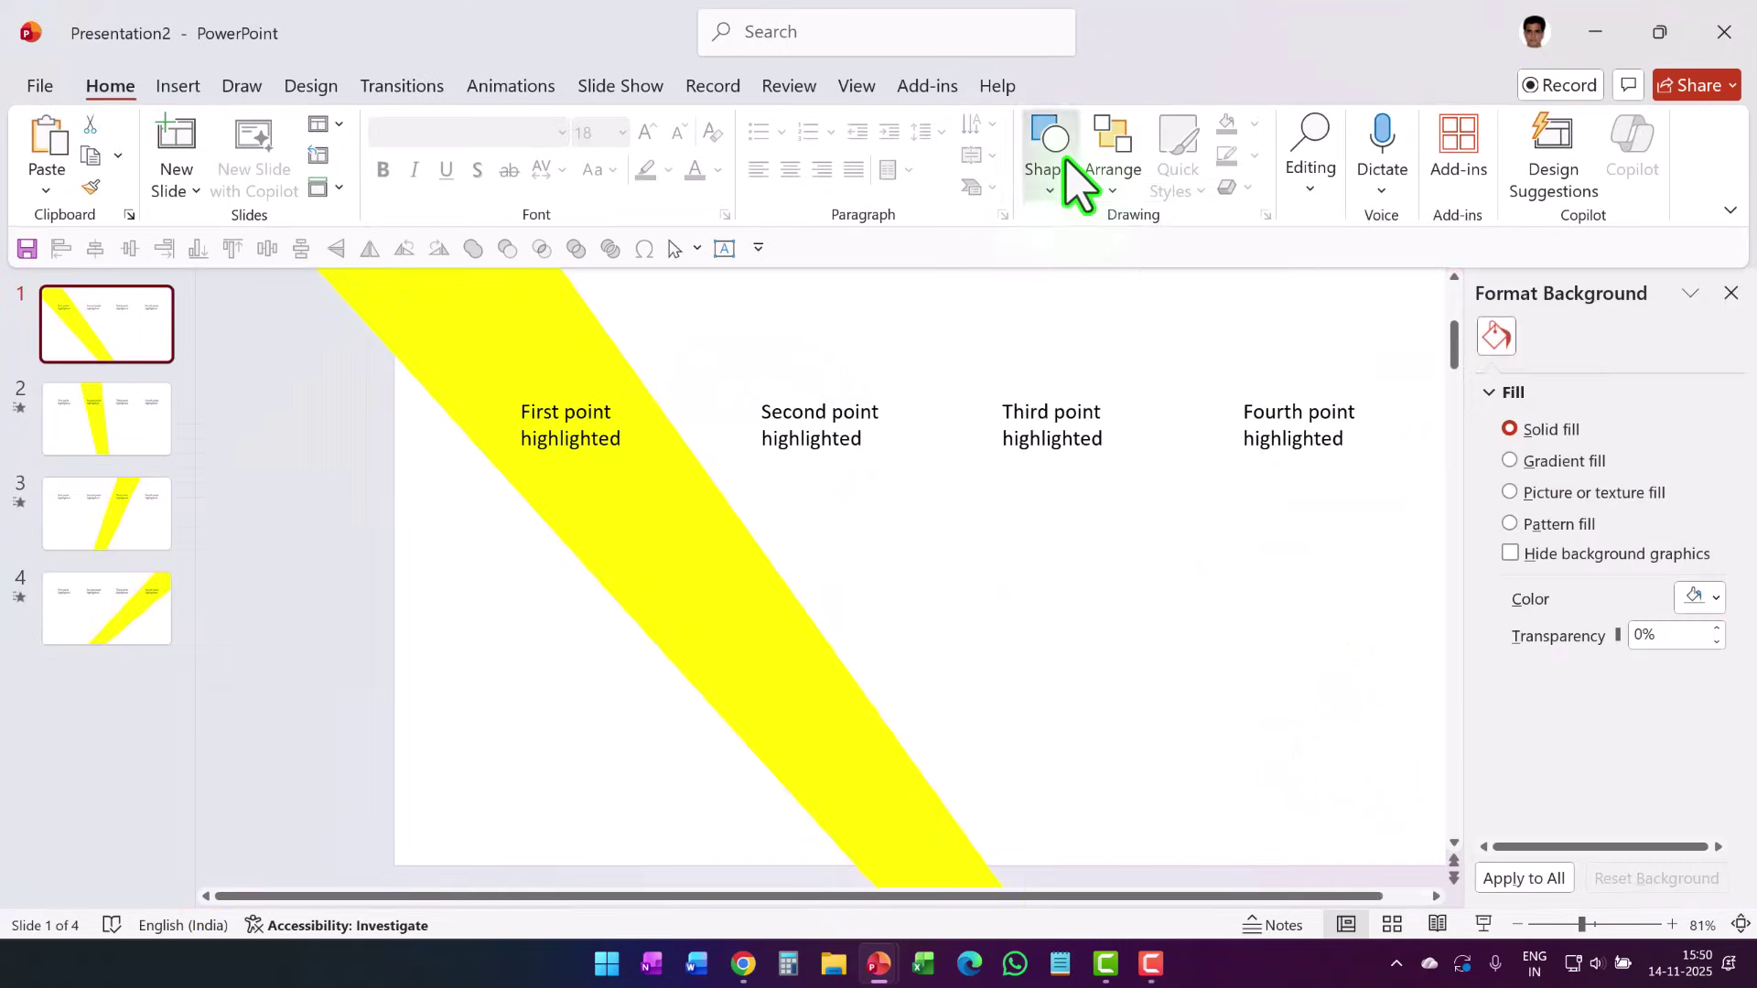
pyautogui.click(1055, 157)
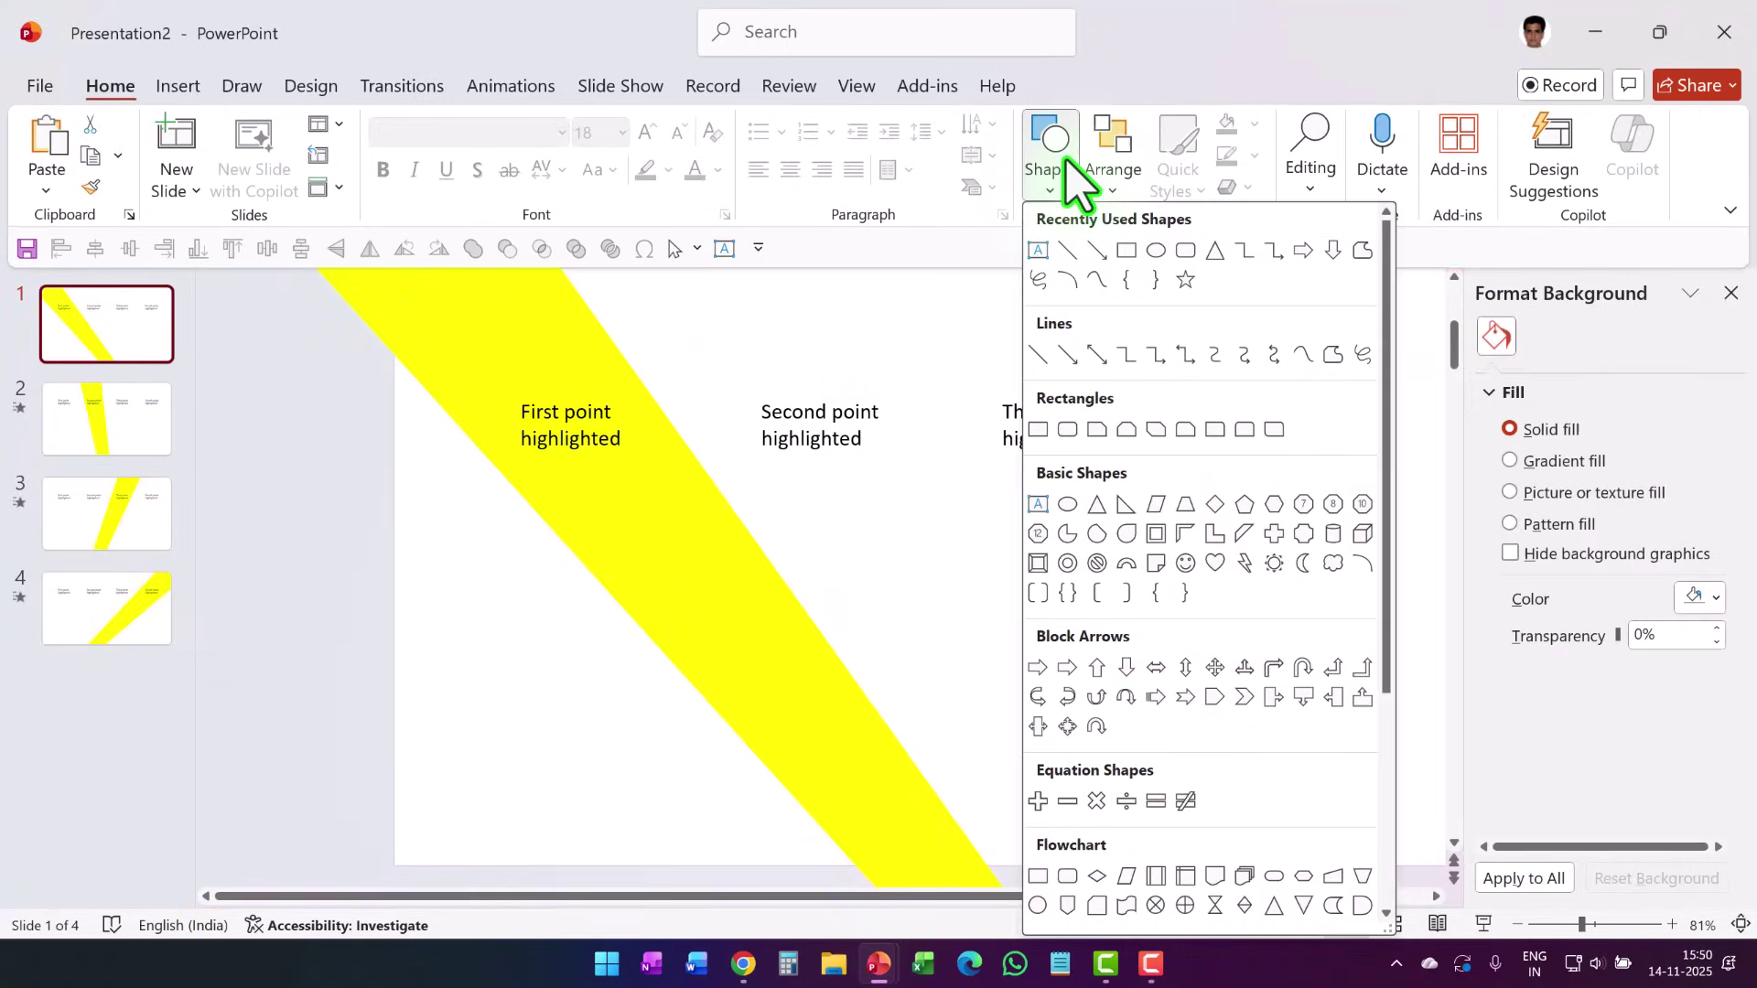
pyautogui.click(1067, 505)
pyautogui.moveTo(981, 506); pyautogui.dragTo(1126, 684)
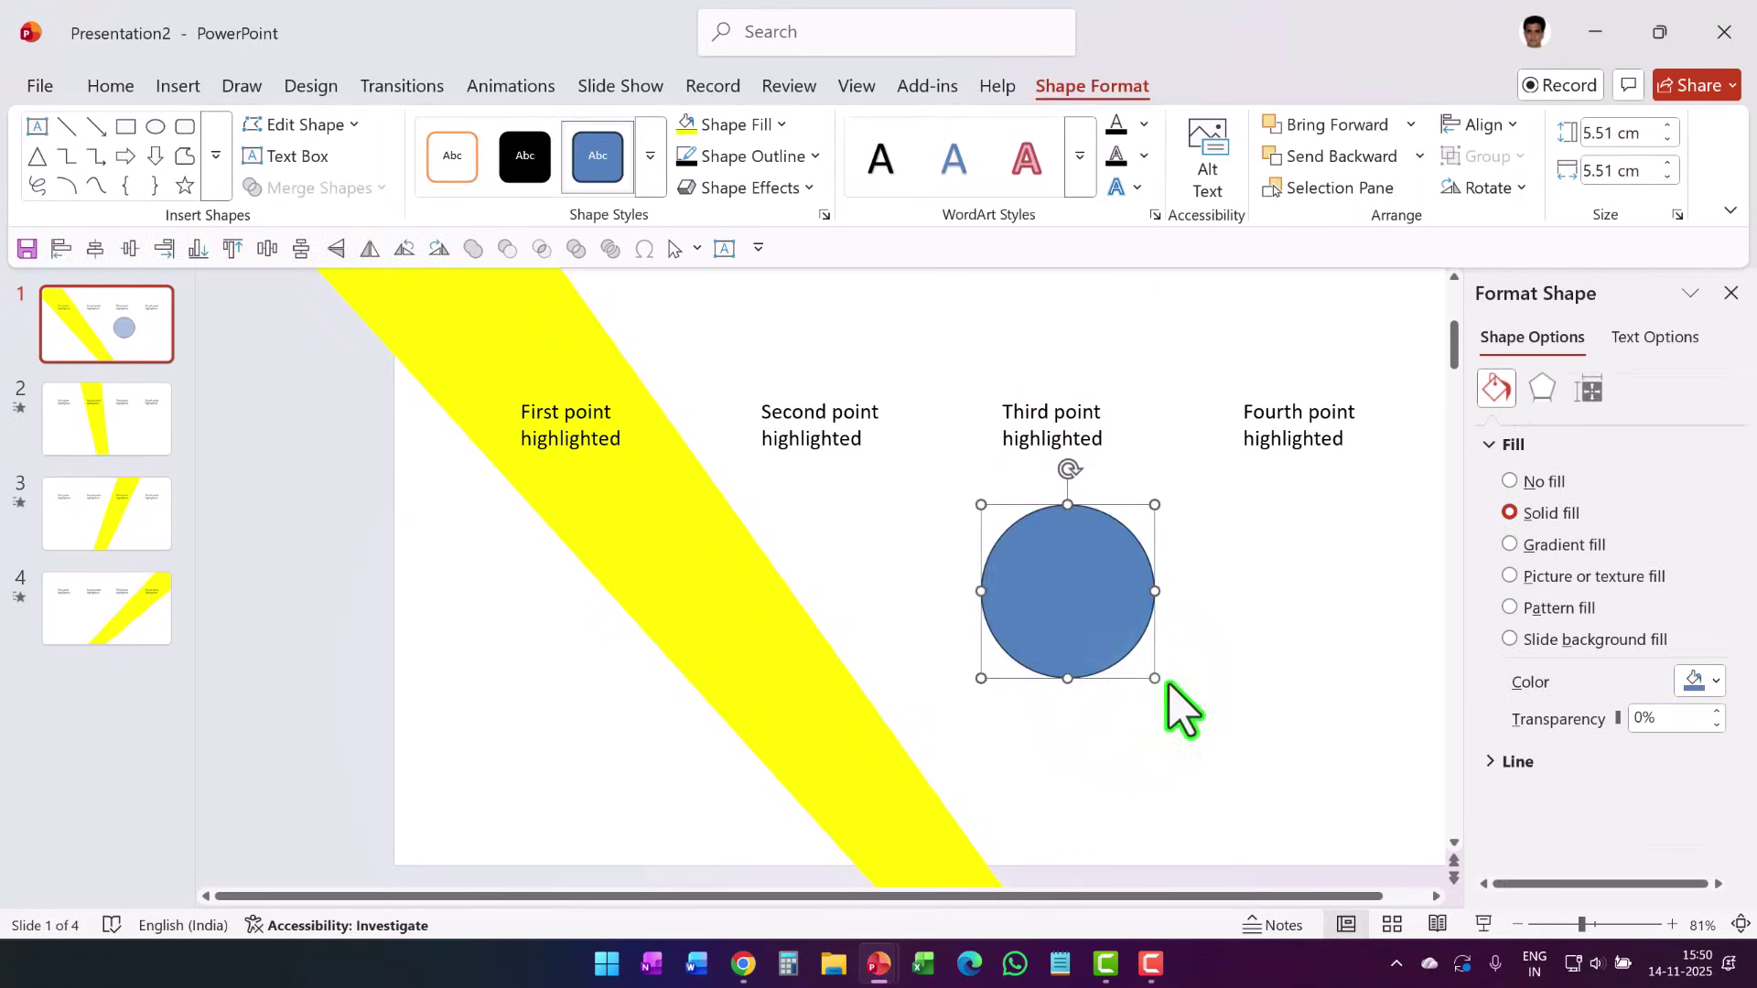
pyautogui.click(686, 128)
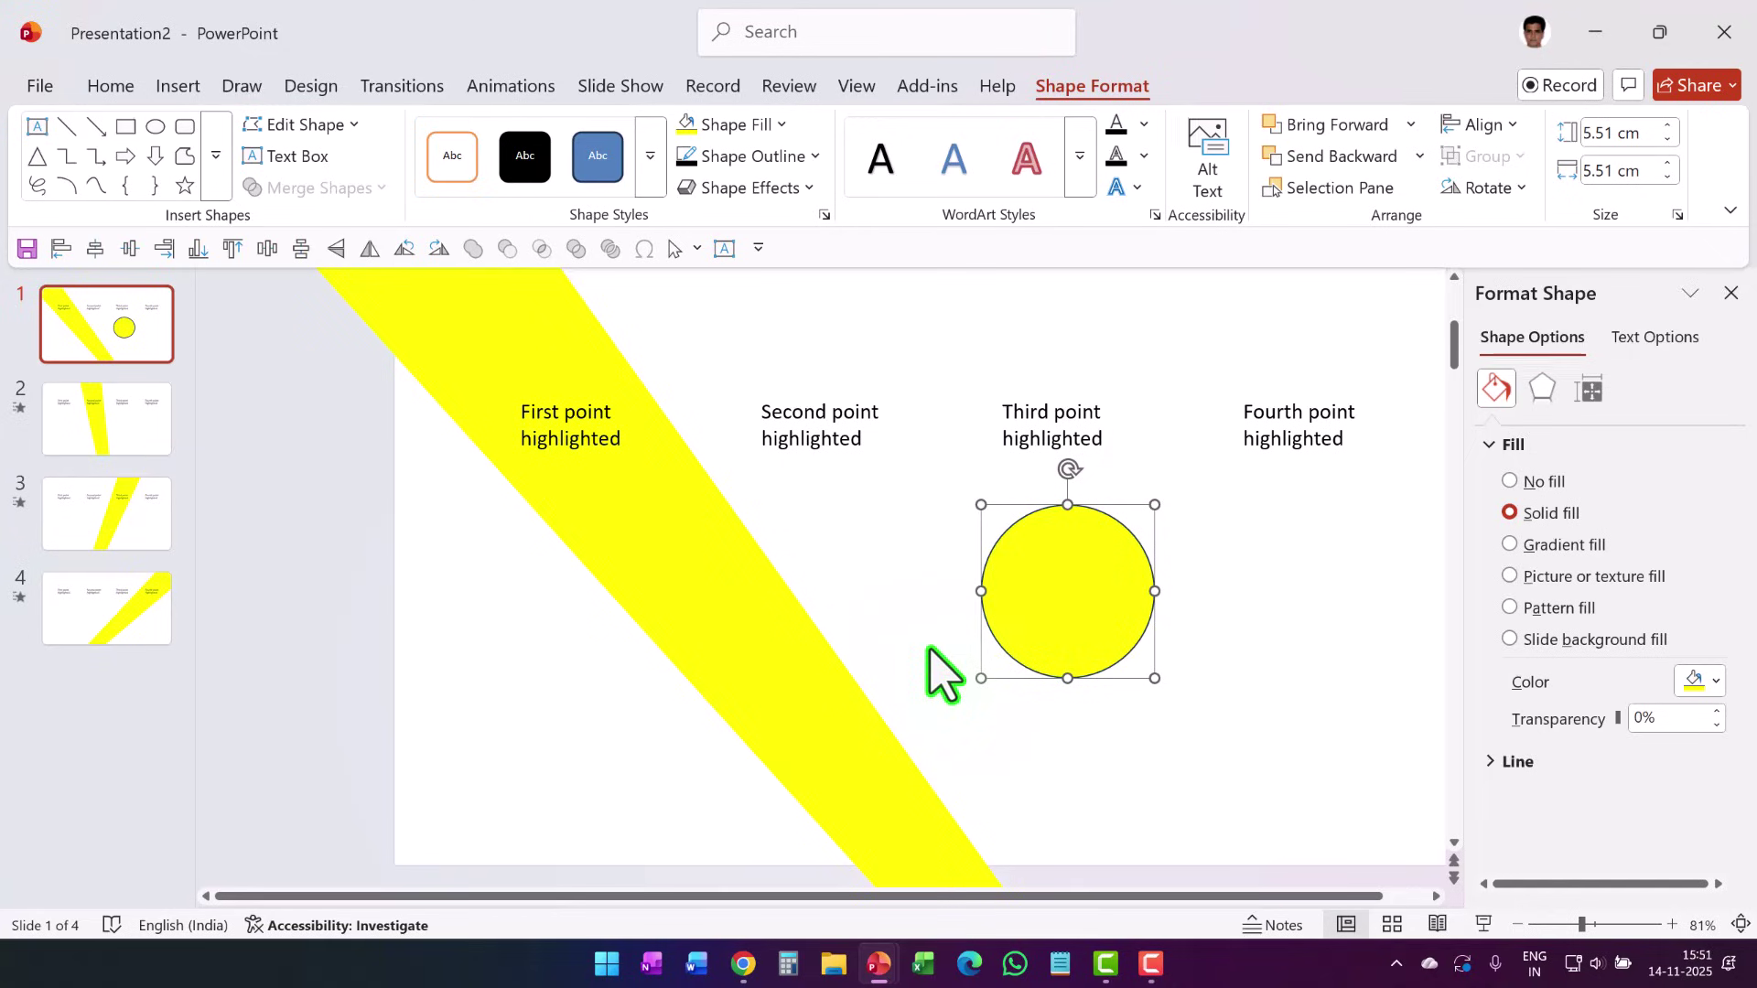
# - Flatten the yellow circle into an ellipse with the parallel 3-D rotation preset of X 306.5°, Y 301.3° and Z 57.6°
pyautogui.rightClick(1114, 589)
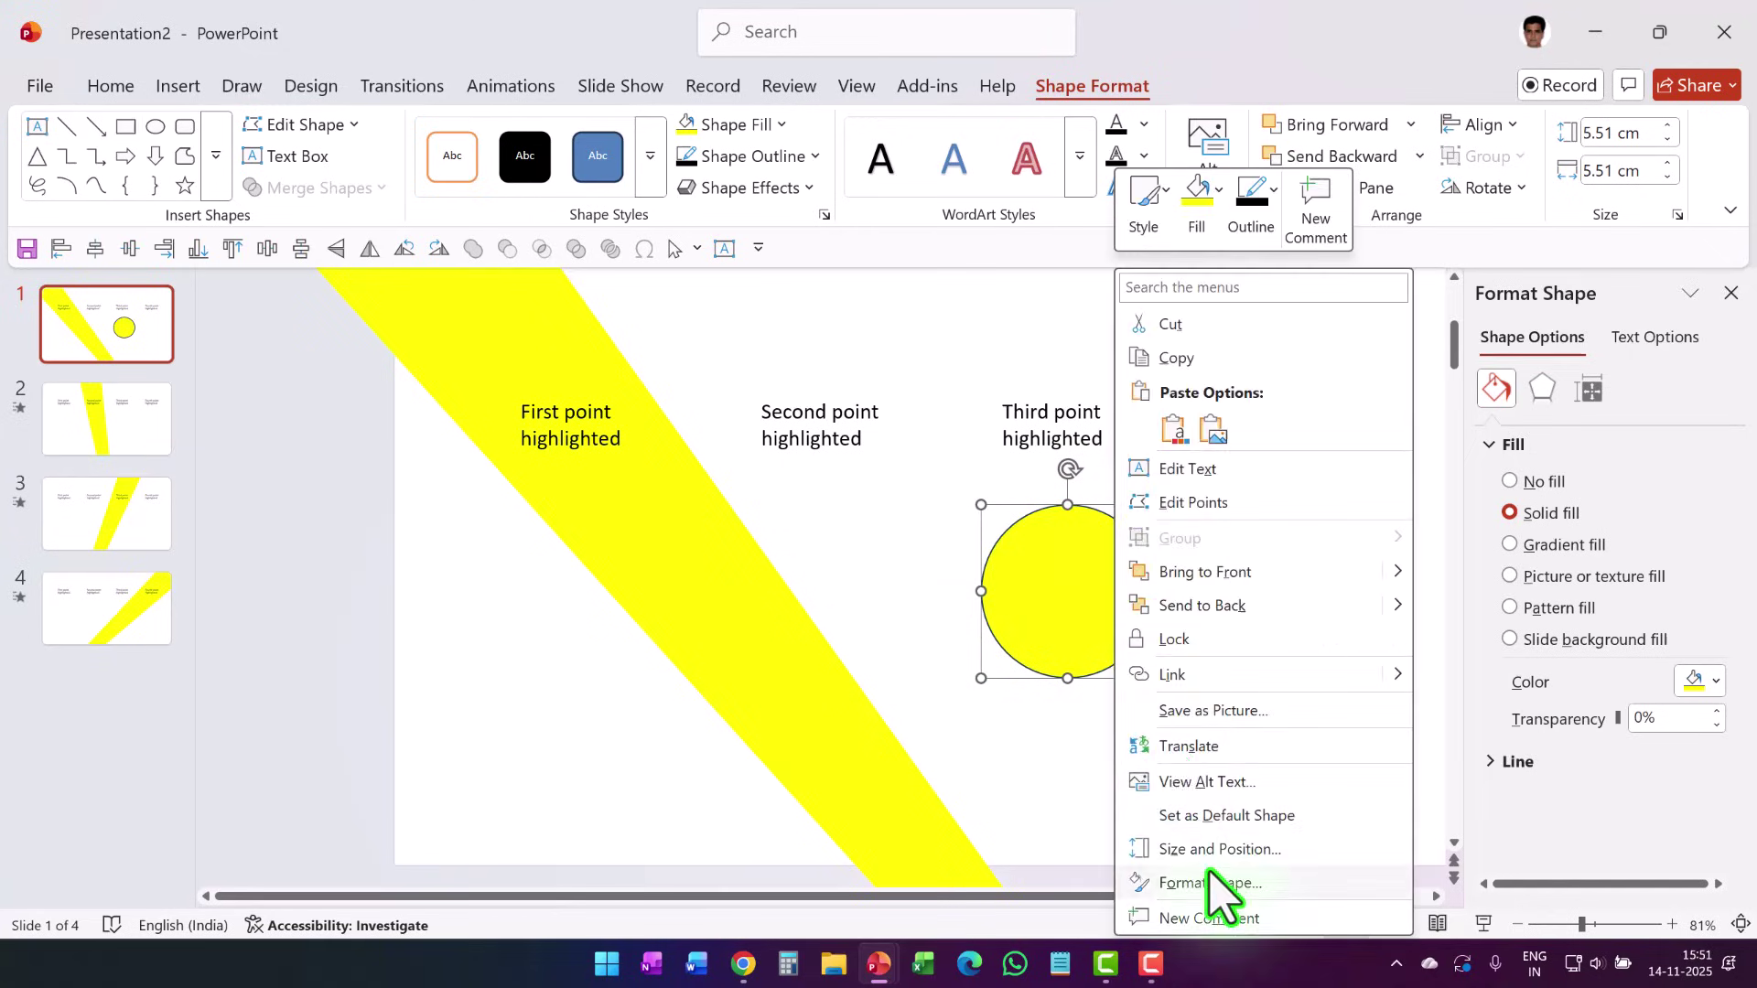
pyautogui.click(1209, 883)
pyautogui.click(1542, 389)
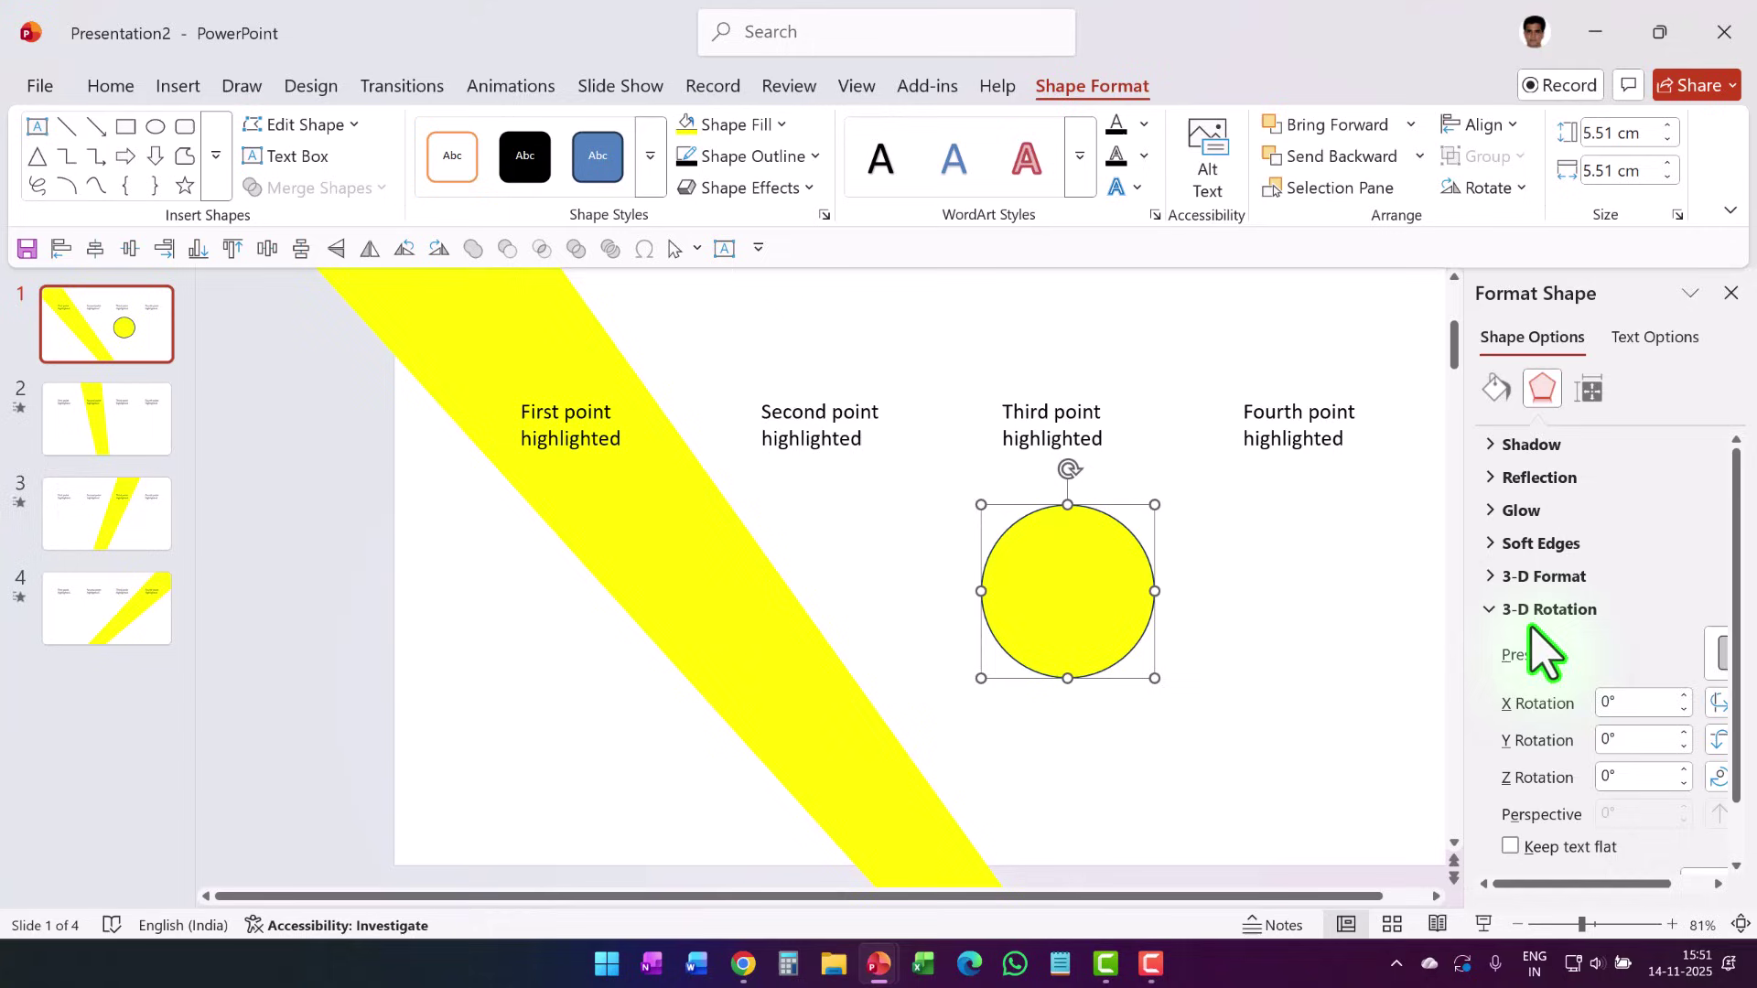
pyautogui.click(1701, 652)
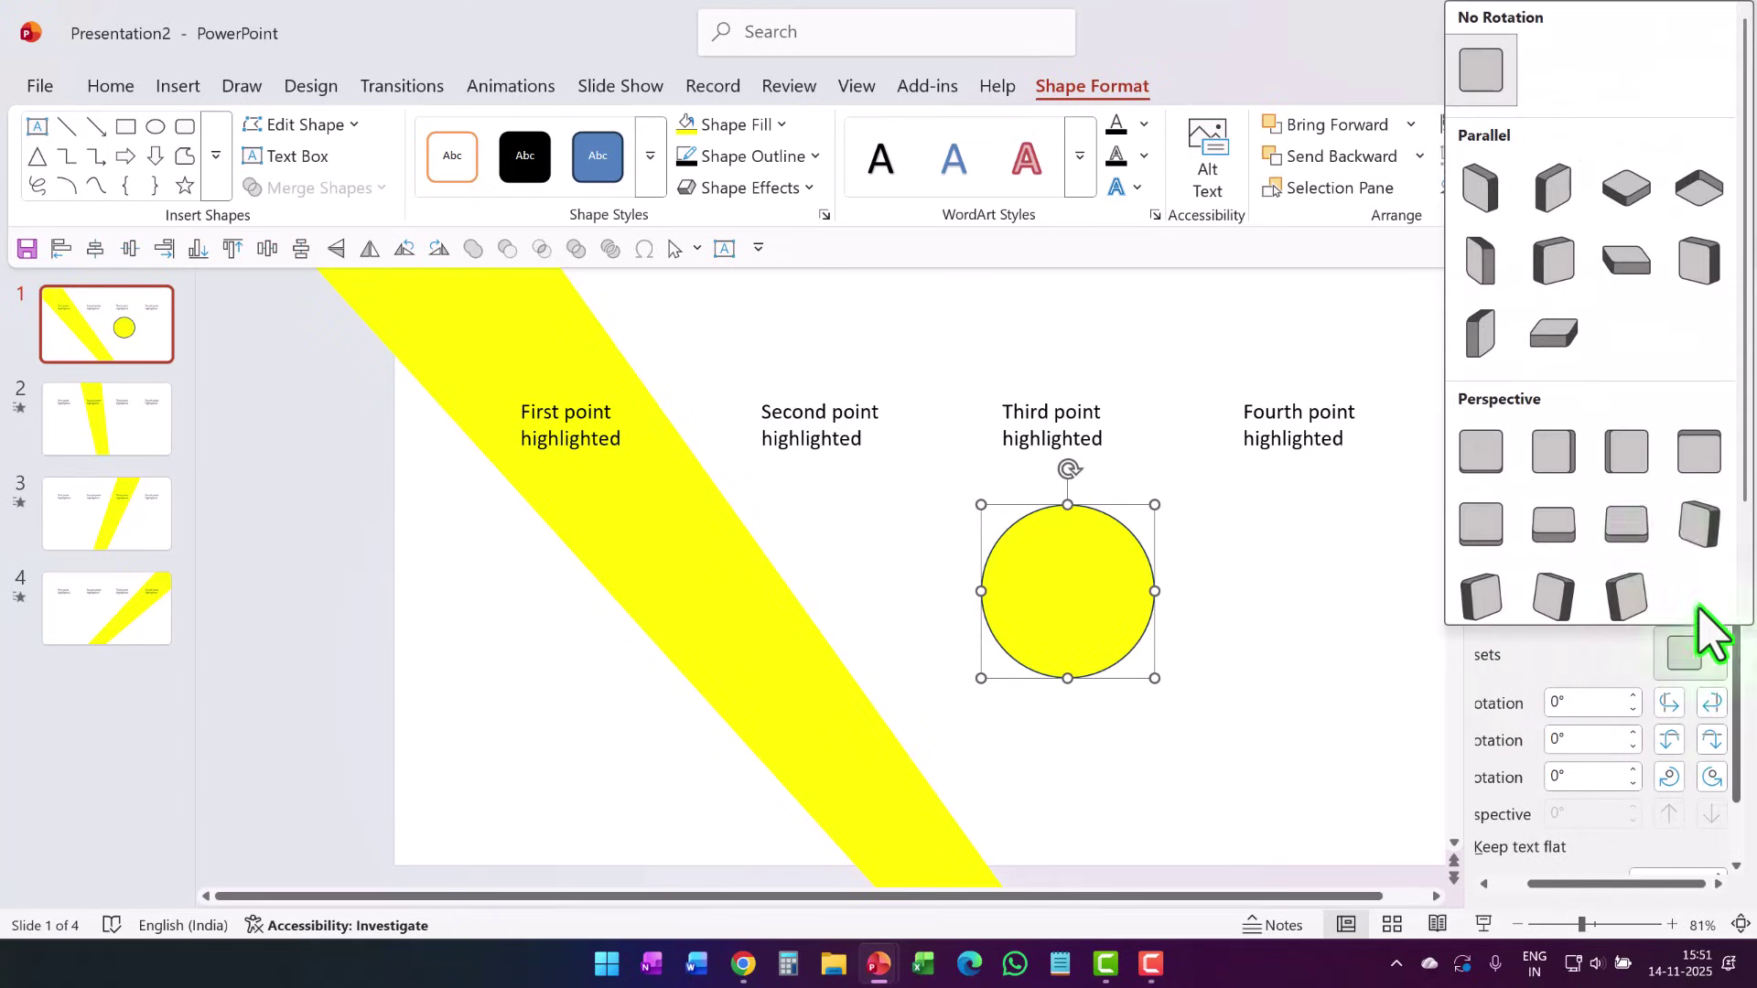
pyautogui.click(1609, 255)
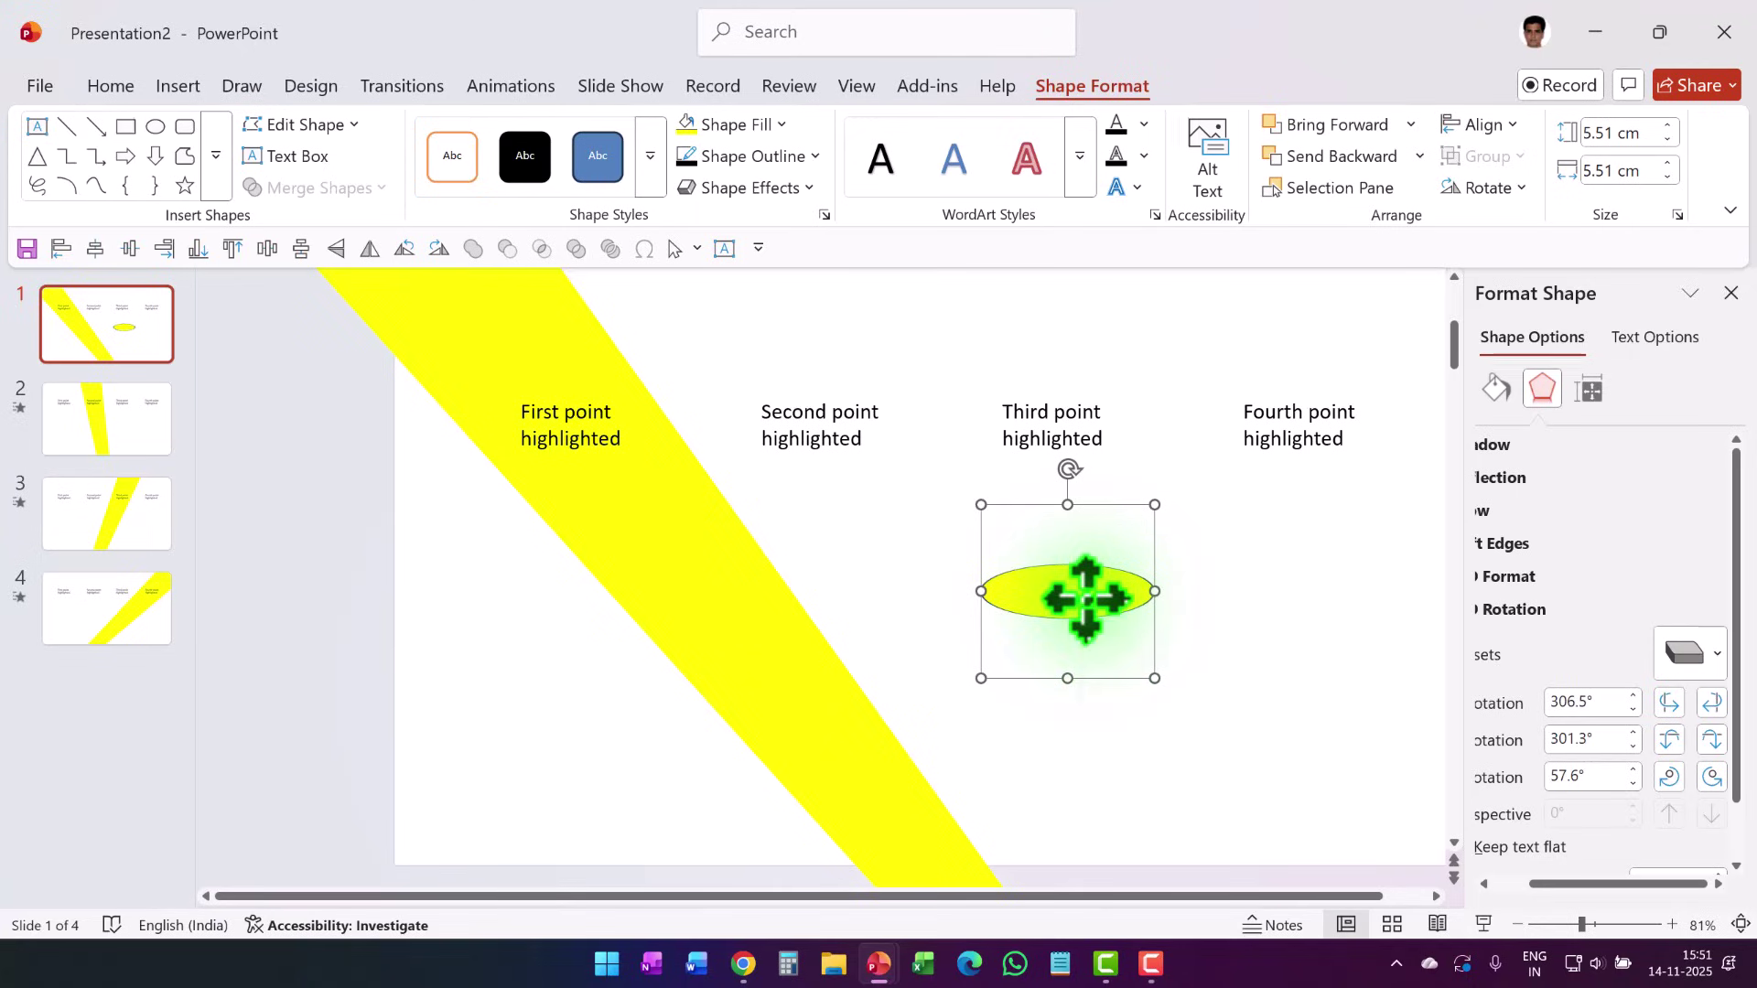
# - Move the flattened ellipse down beside the lower part of the beam and centre it horizontally on slide 1
pyautogui.rightClick(1086, 600)
pyautogui.click(1155, 582)
pyautogui.moveTo(1033, 614); pyautogui.dragTo(886, 690)
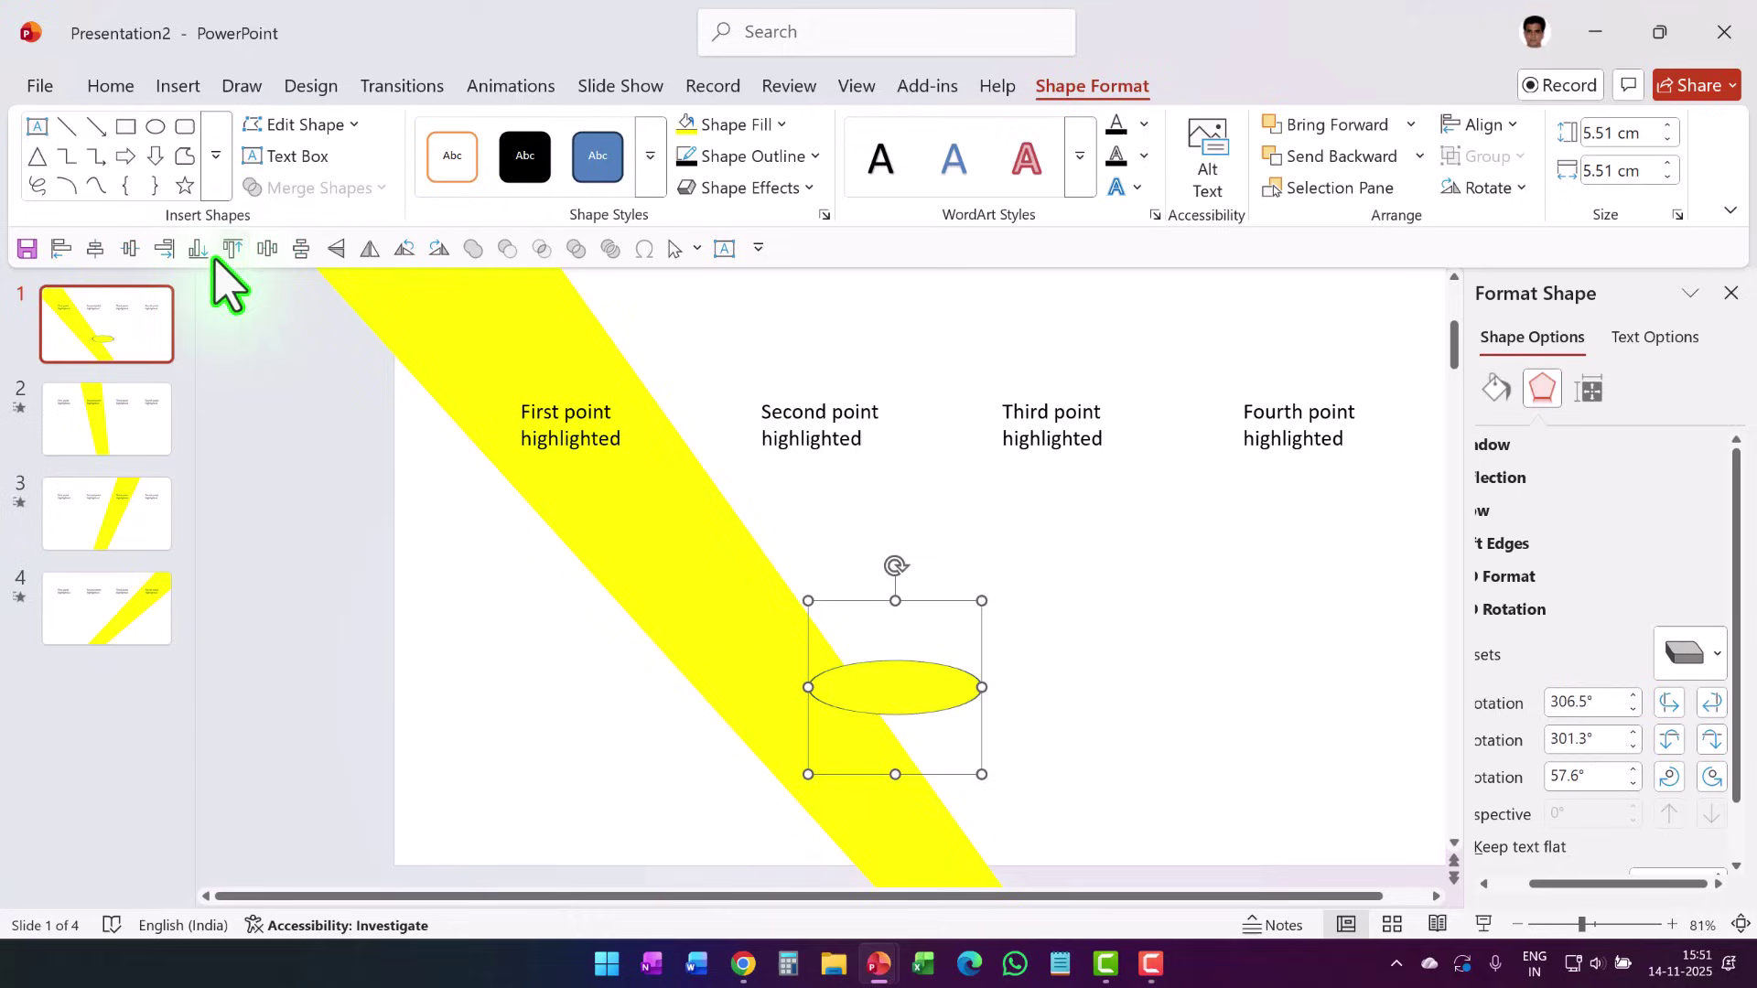
pyautogui.click(97, 248)
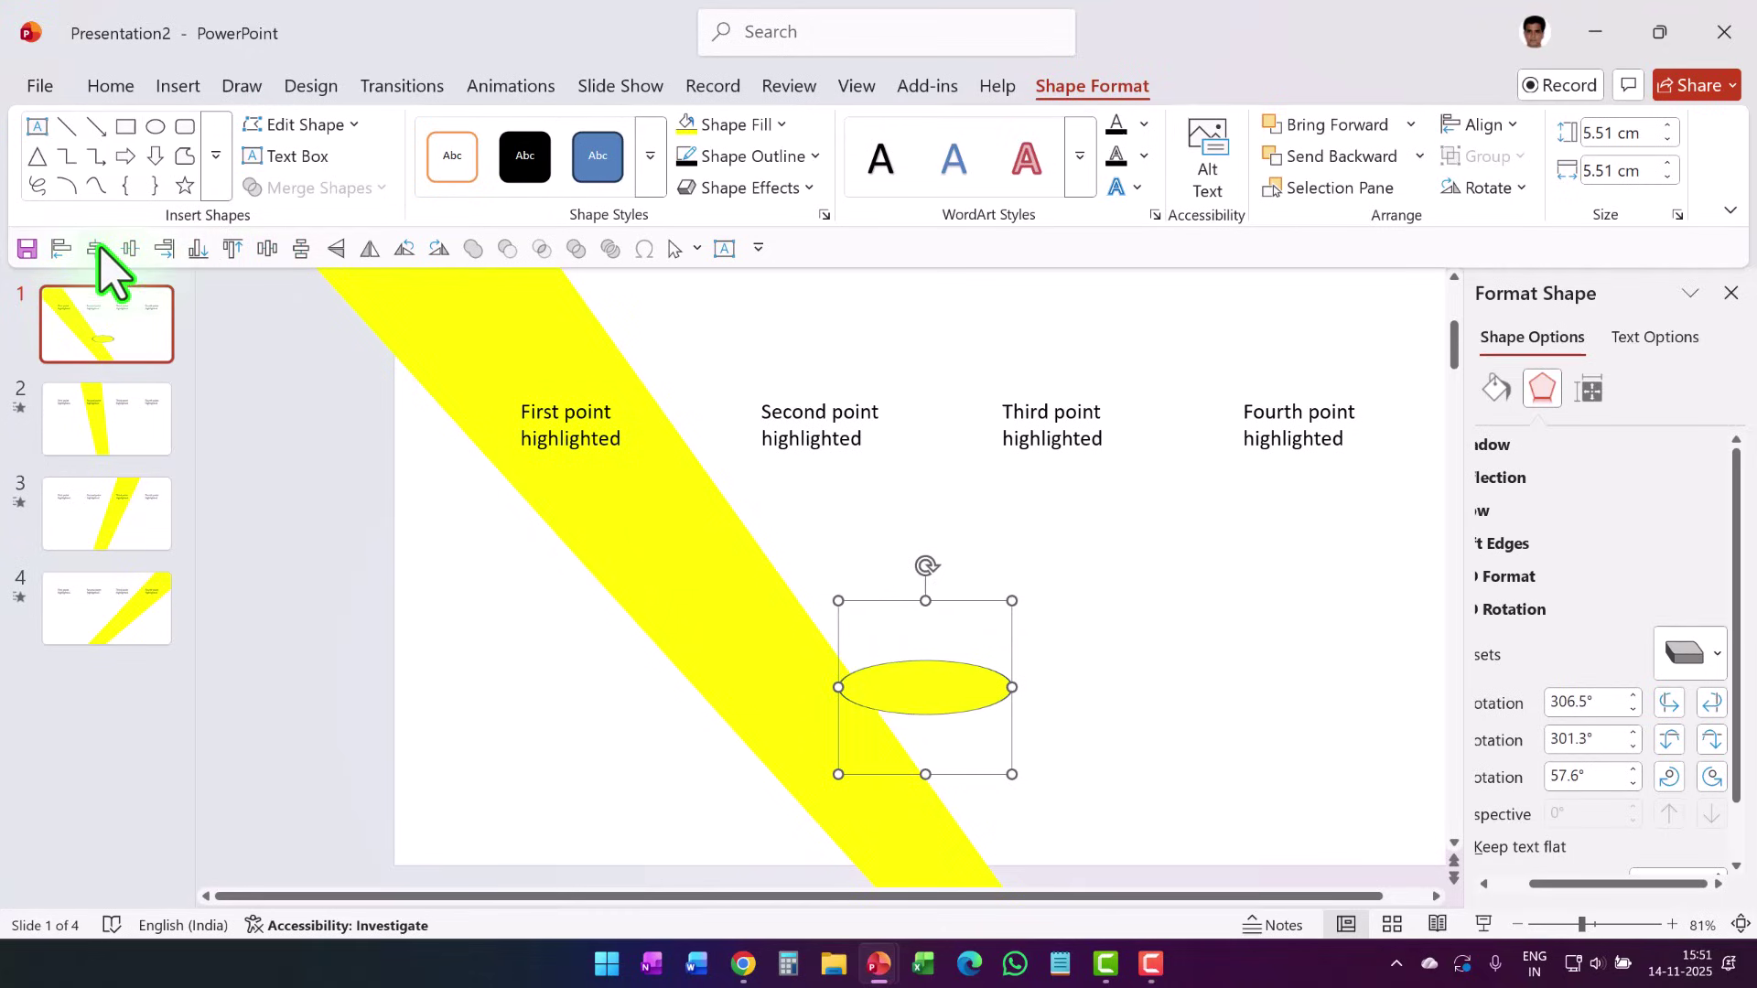
# - Enlarge the yellow ellipse on slide 1 to about 6.4 cm in height and width
pyautogui.click(746, 683)
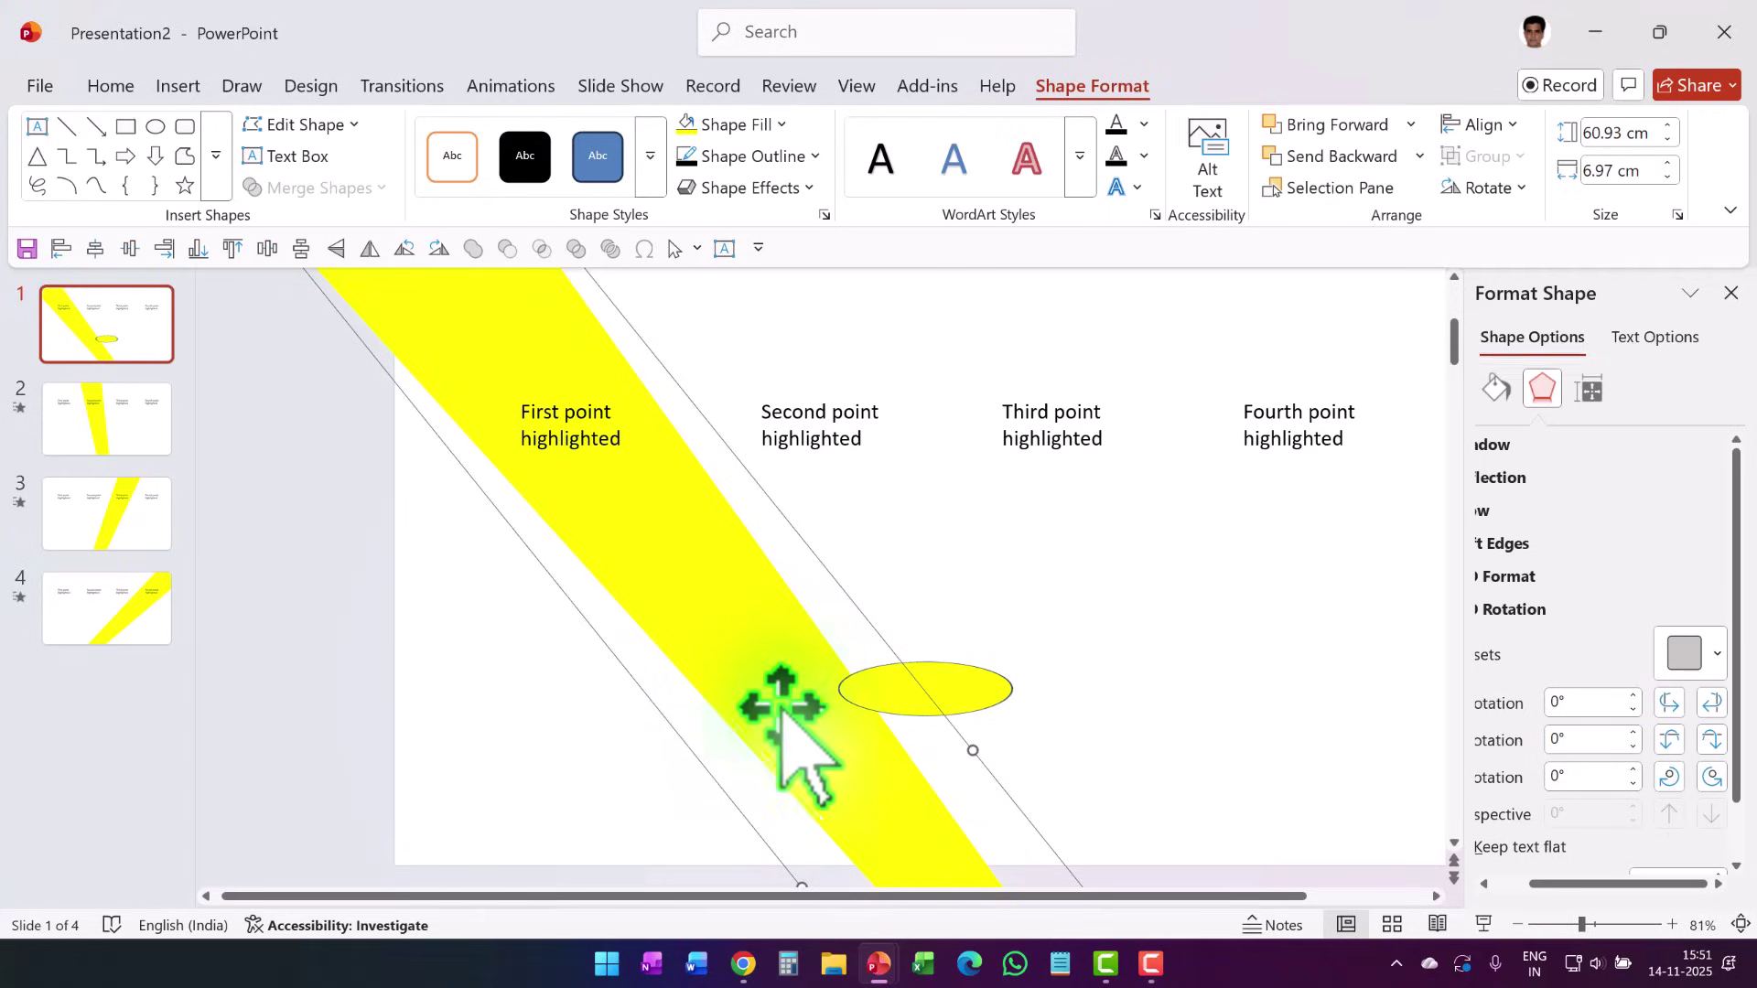
pyautogui.click(987, 695)
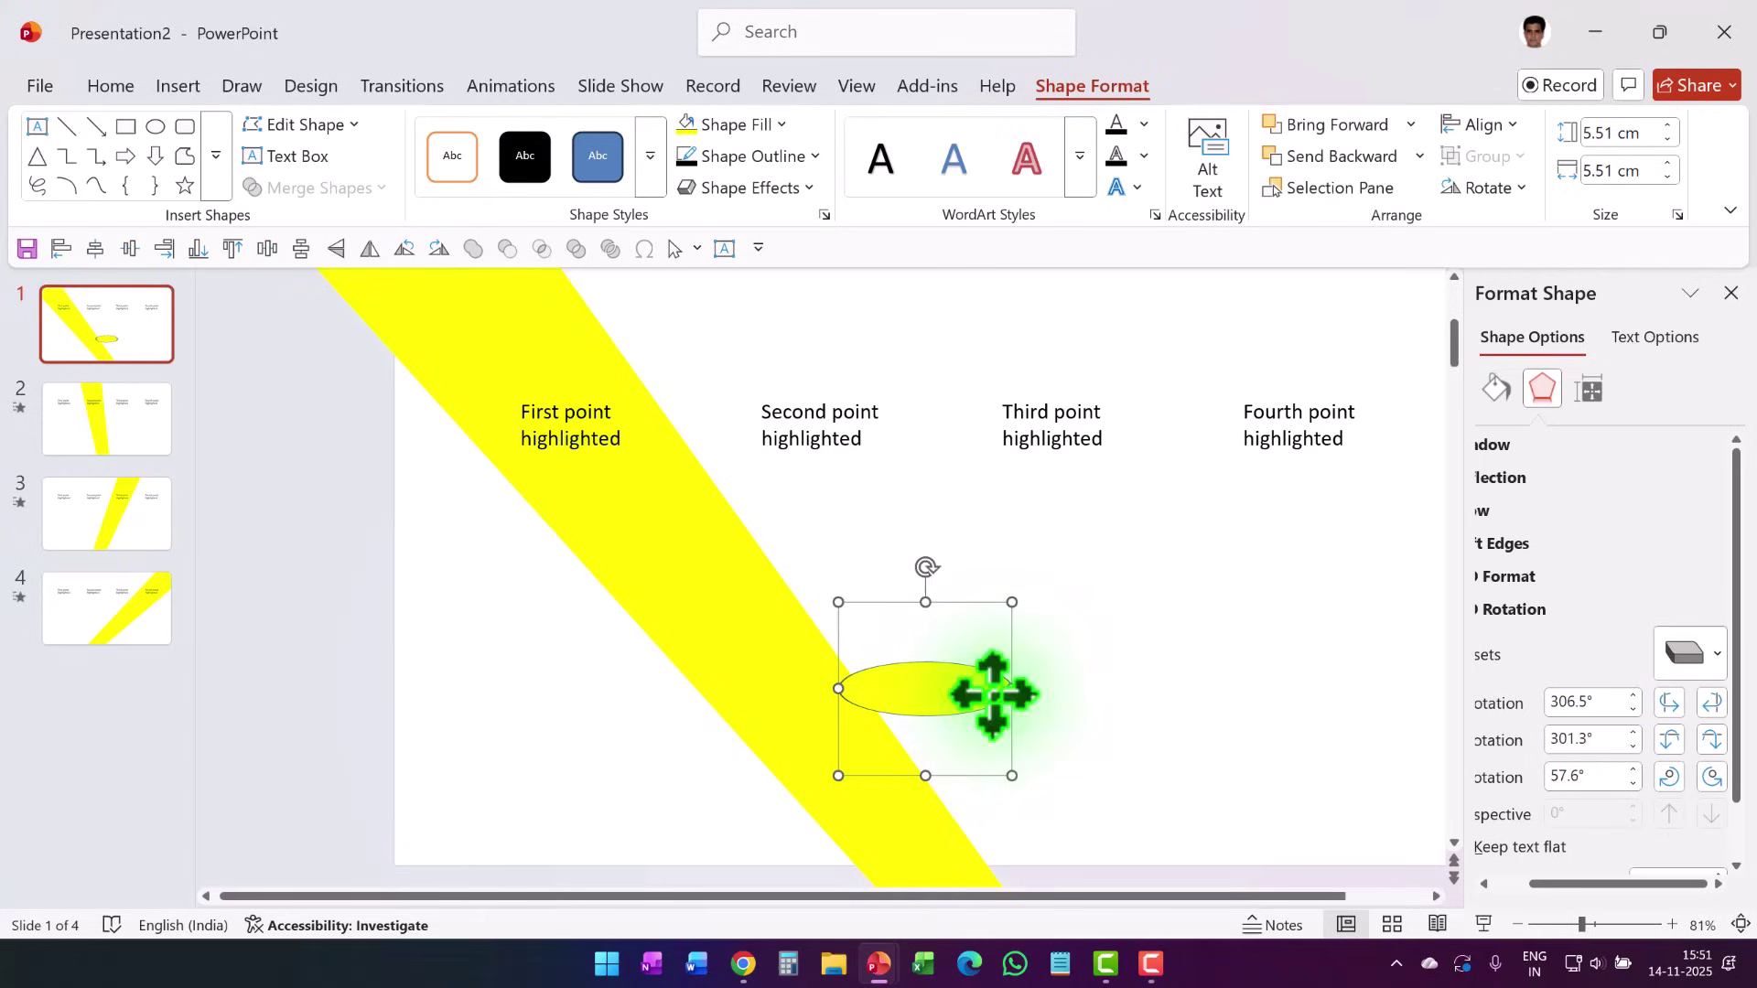
pyautogui.moveTo(1008, 596); pyautogui.dragTo(1040, 575)
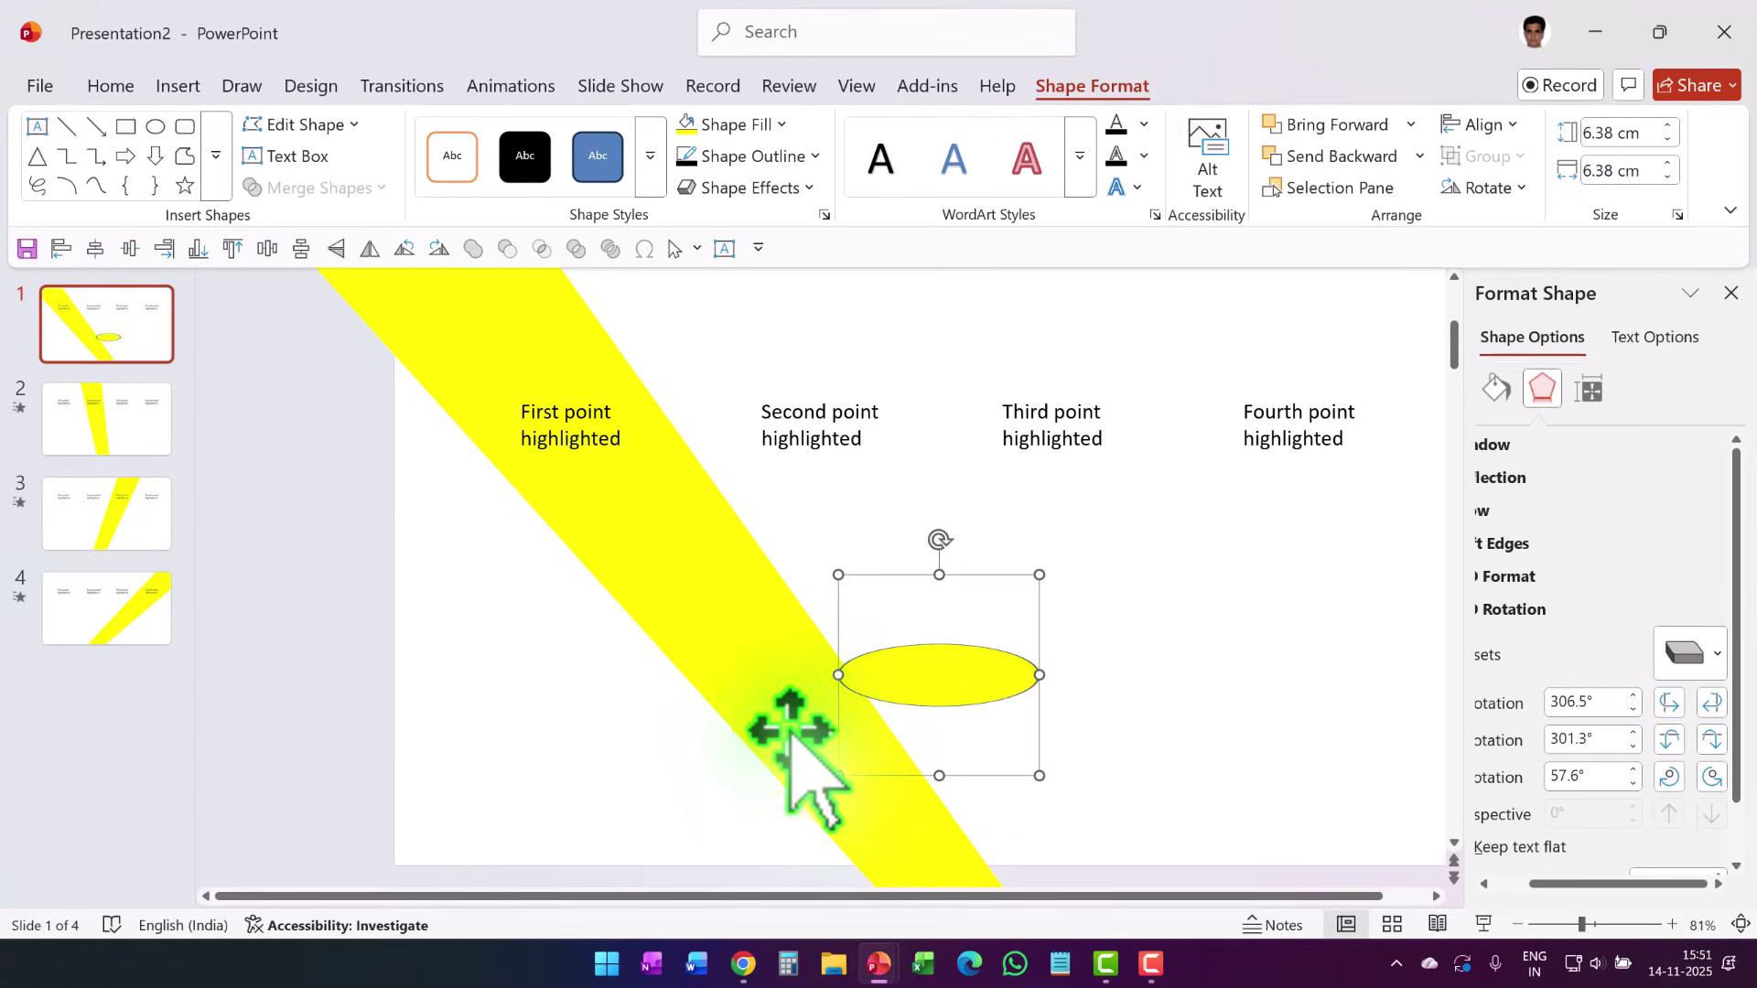
pyautogui.click(773, 684)
pyautogui.click(897, 723)
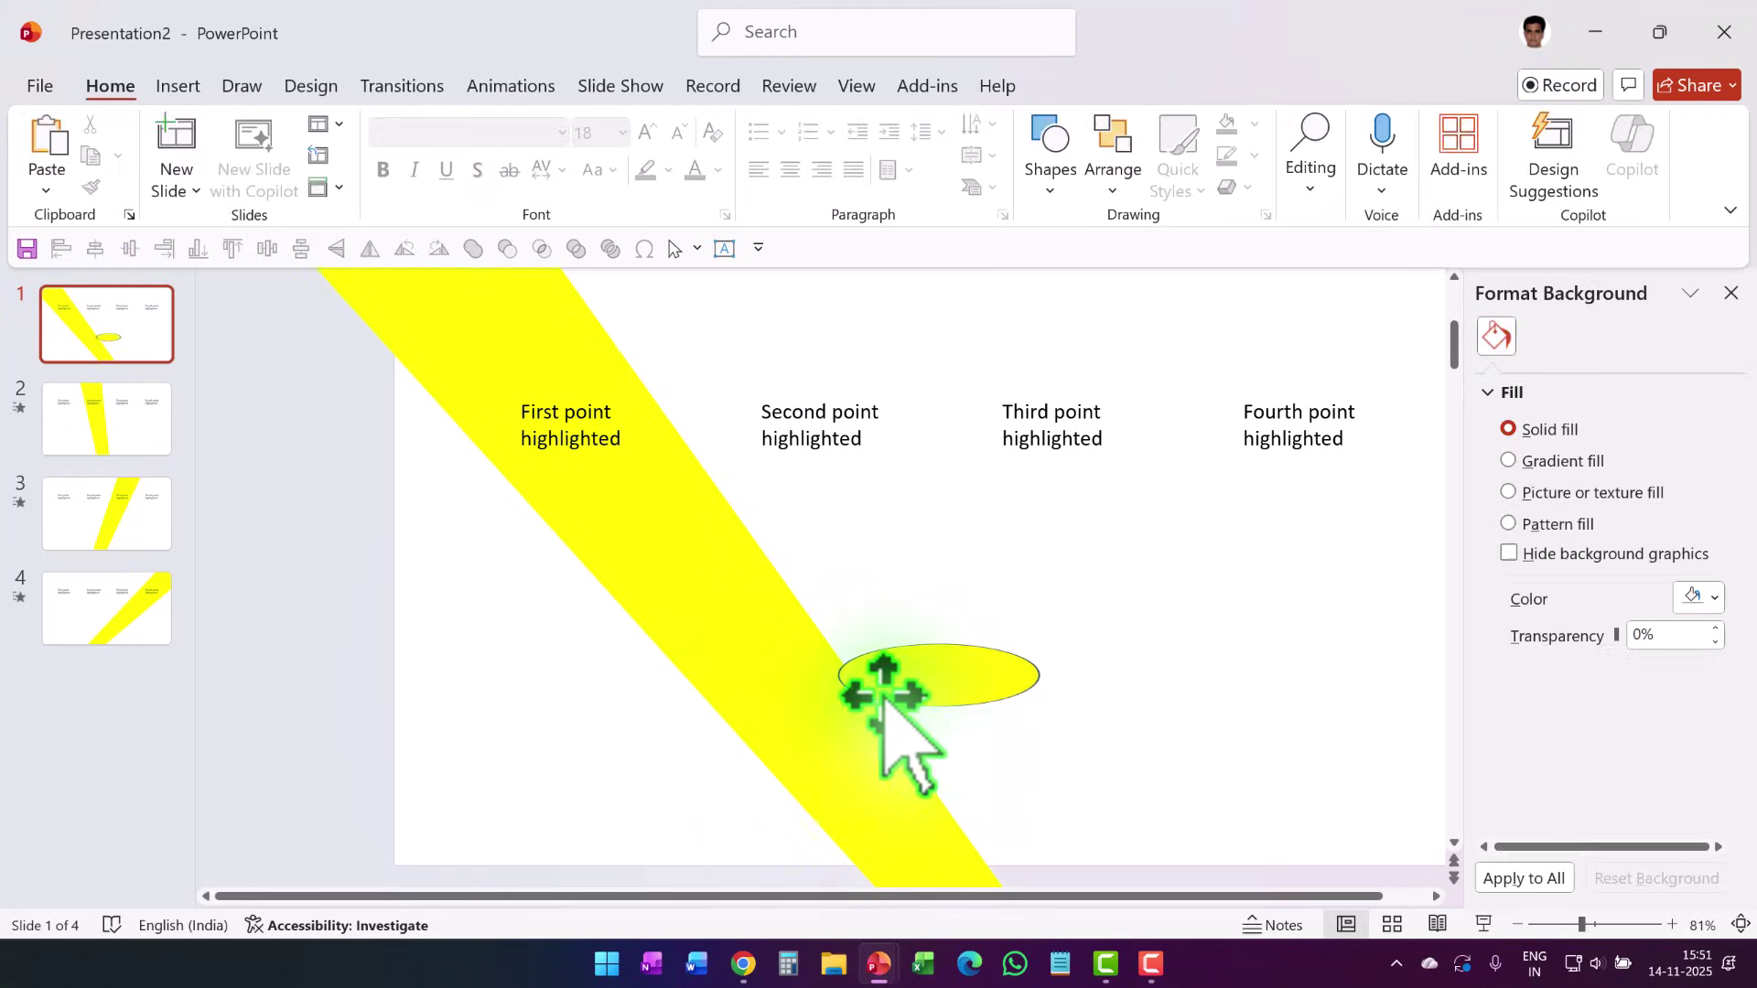
# - Copy the yellow ellipse from slide 1 onto slides 2, 3 and 4
pyautogui.click(958, 675)
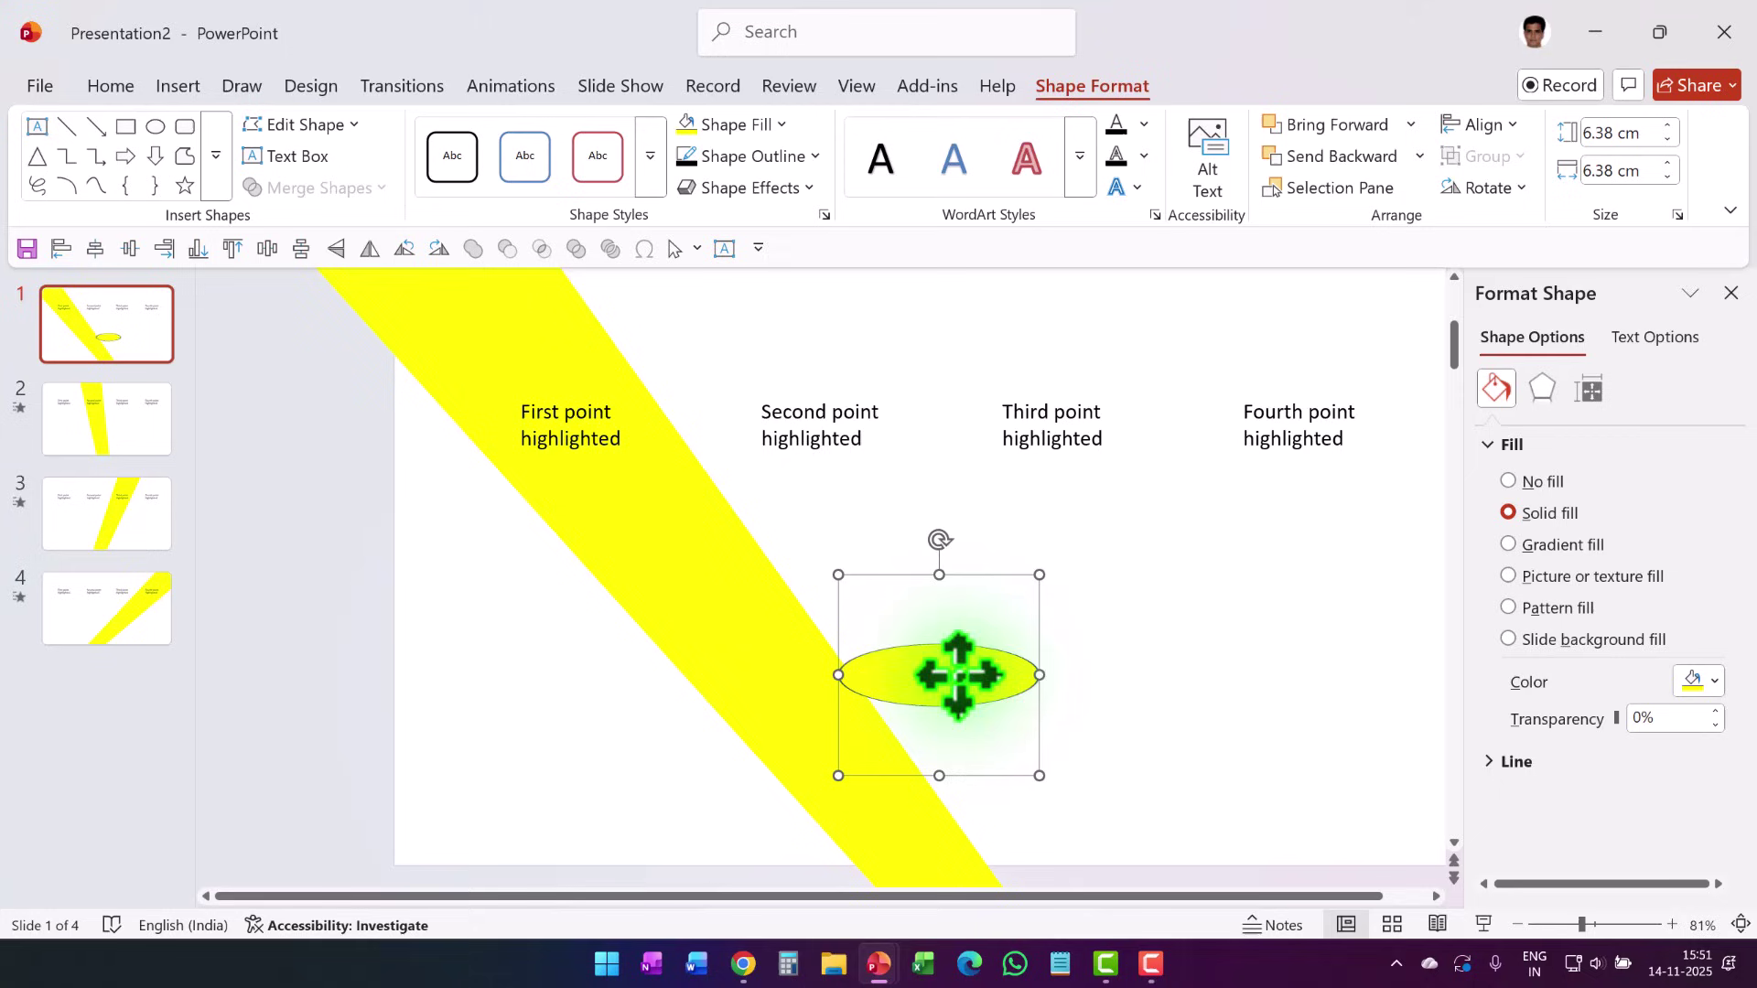
pyautogui.hotkey('ctrl', 'c')
pyautogui.click(163, 439)
pyautogui.hotkey('ctrl', 'v')
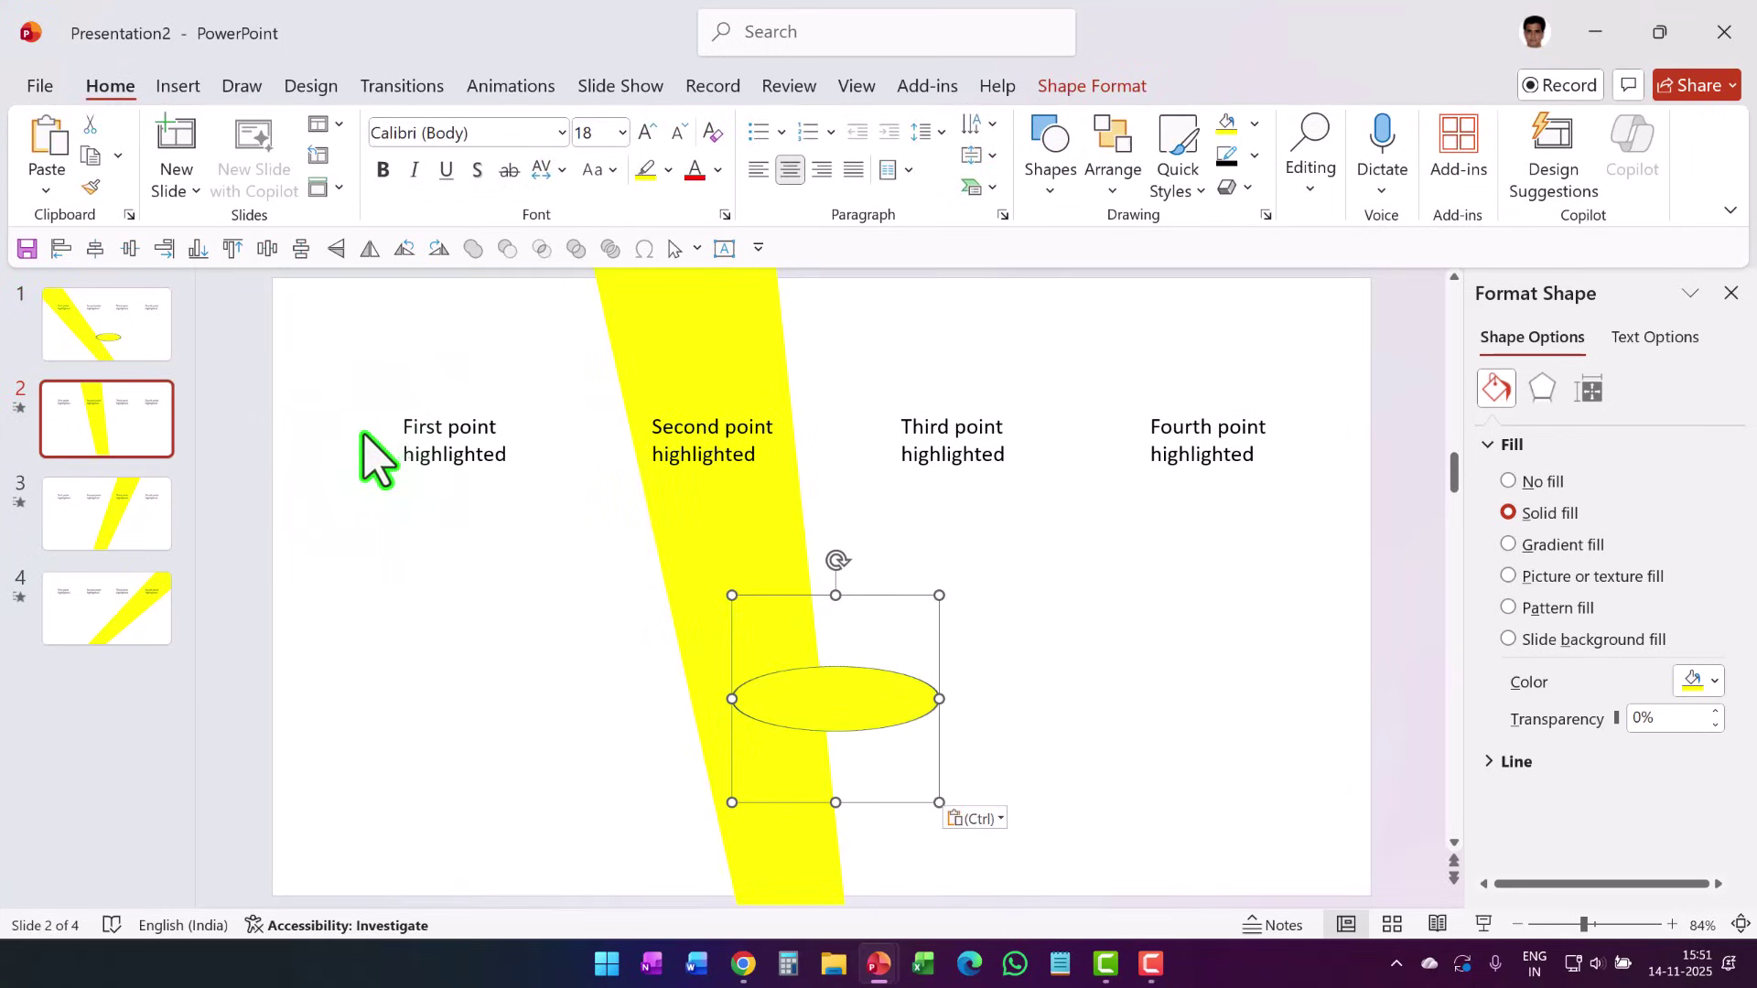
pyautogui.click(154, 536)
pyautogui.hotkey('ctrl', 'v')
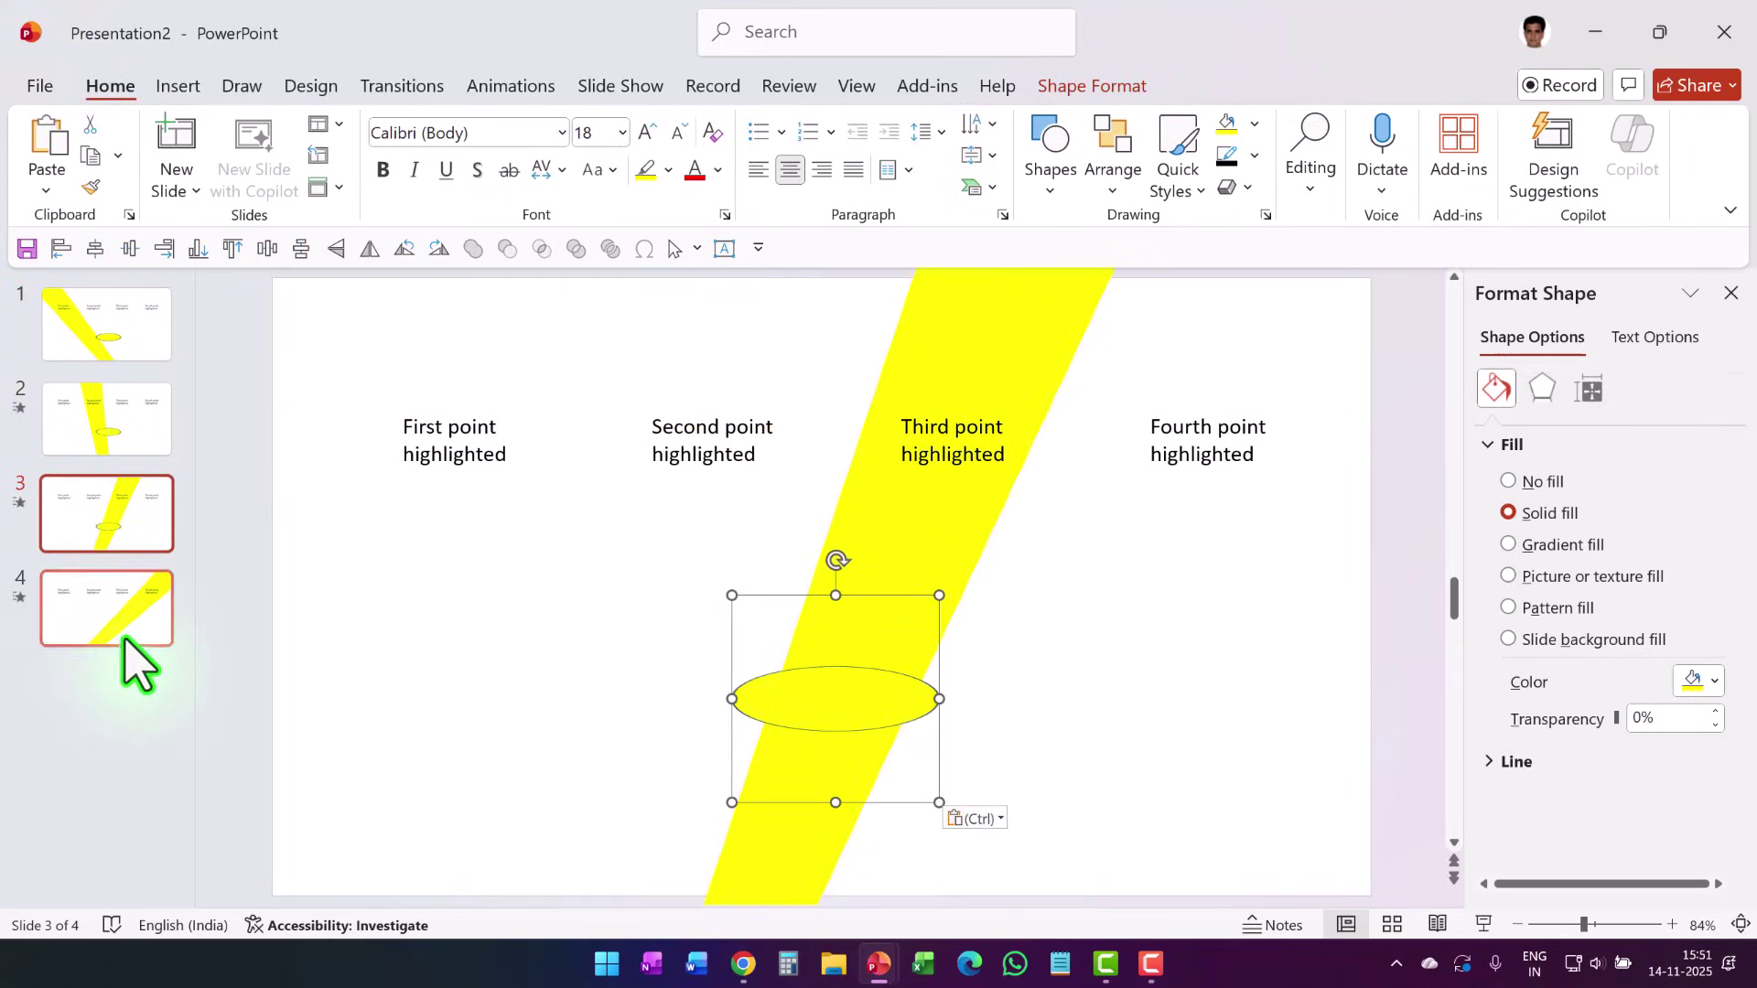
pyautogui.click(128, 641)
pyautogui.hotkey('ctrl', 'v')
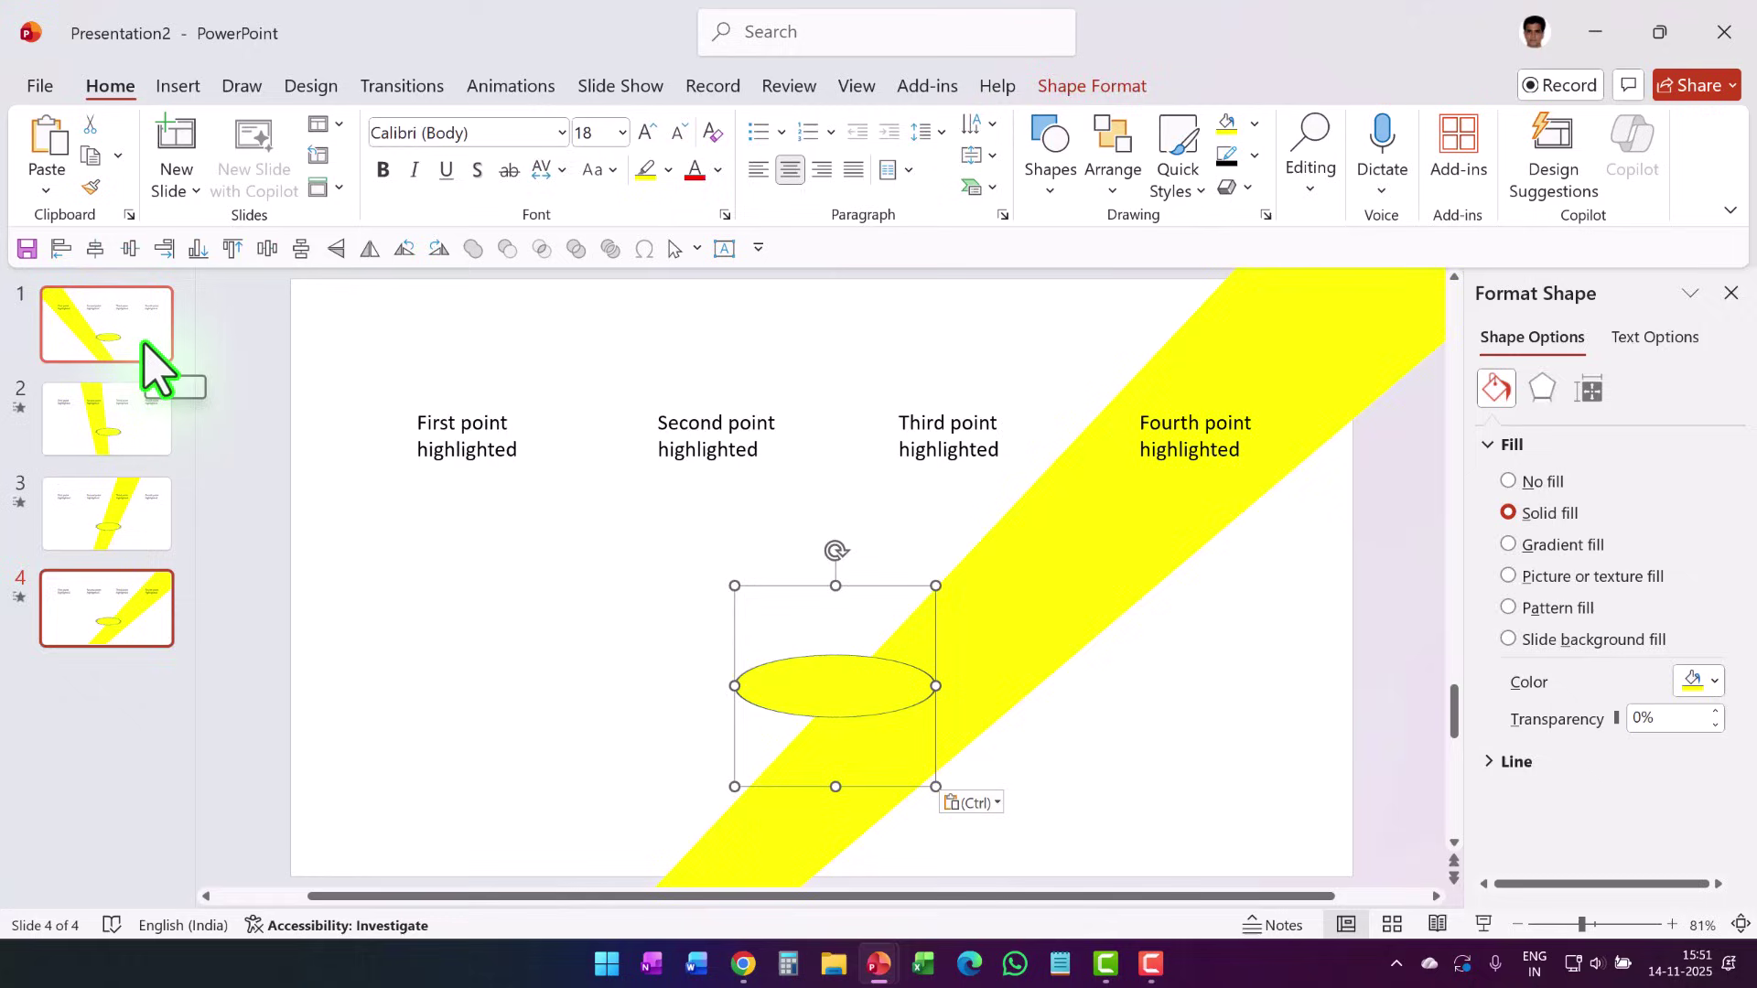
# - Rotate and move the beam on slide 1 so it passes from the first point through the ellipse
pyautogui.click(151, 365)
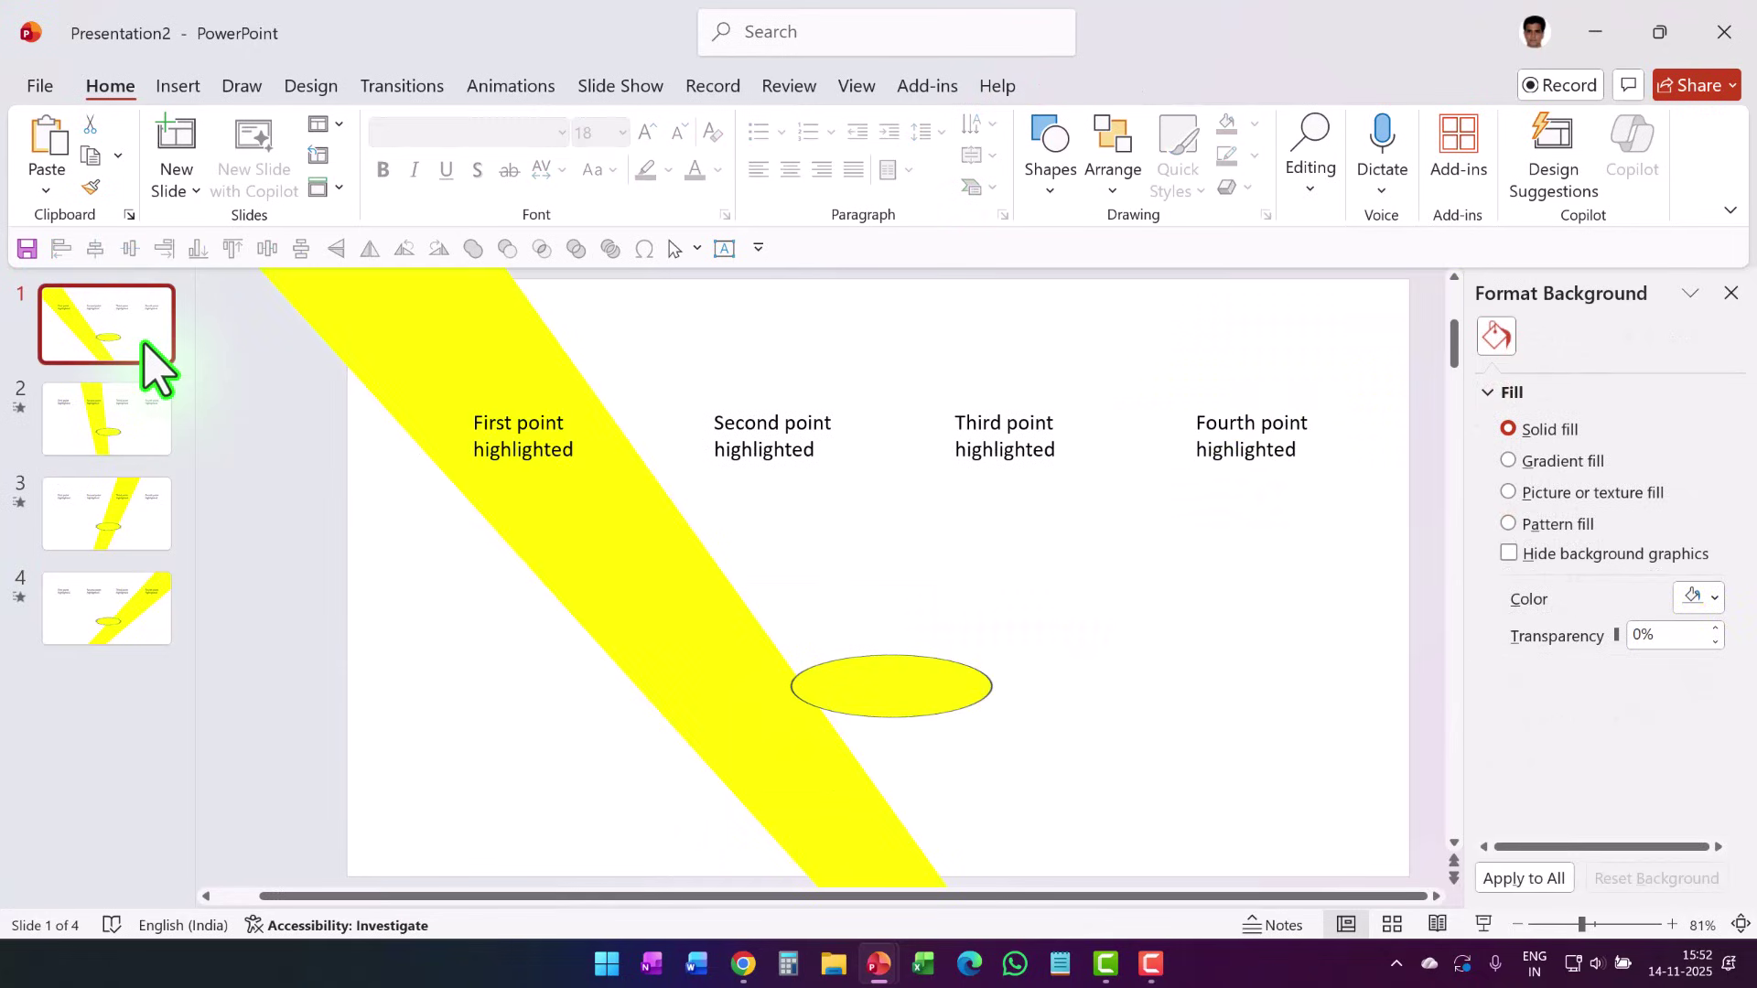
pyautogui.click(1517, 924)
pyautogui.click(1517, 924)
pyautogui.doubleClick(1516, 924)
pyautogui.click(1517, 924)
# - Adjust the beam's angle on slide 2 so it runs through the ellipse and highlights the second point
pyautogui.click(1517, 924)
pyautogui.click(1517, 924)
pyautogui.click(870, 723)
pyautogui.moveTo(976, 852); pyautogui.dragTo(1028, 795)
pyautogui.scroll(7, 619, 520)
pyautogui.moveTo(806, 640); pyautogui.dragTo(1141, 778)
pyautogui.click(106, 420)
pyautogui.click(1516, 925)
pyautogui.tripleClick(1516, 924)
pyautogui.tripleClick(1517, 924)
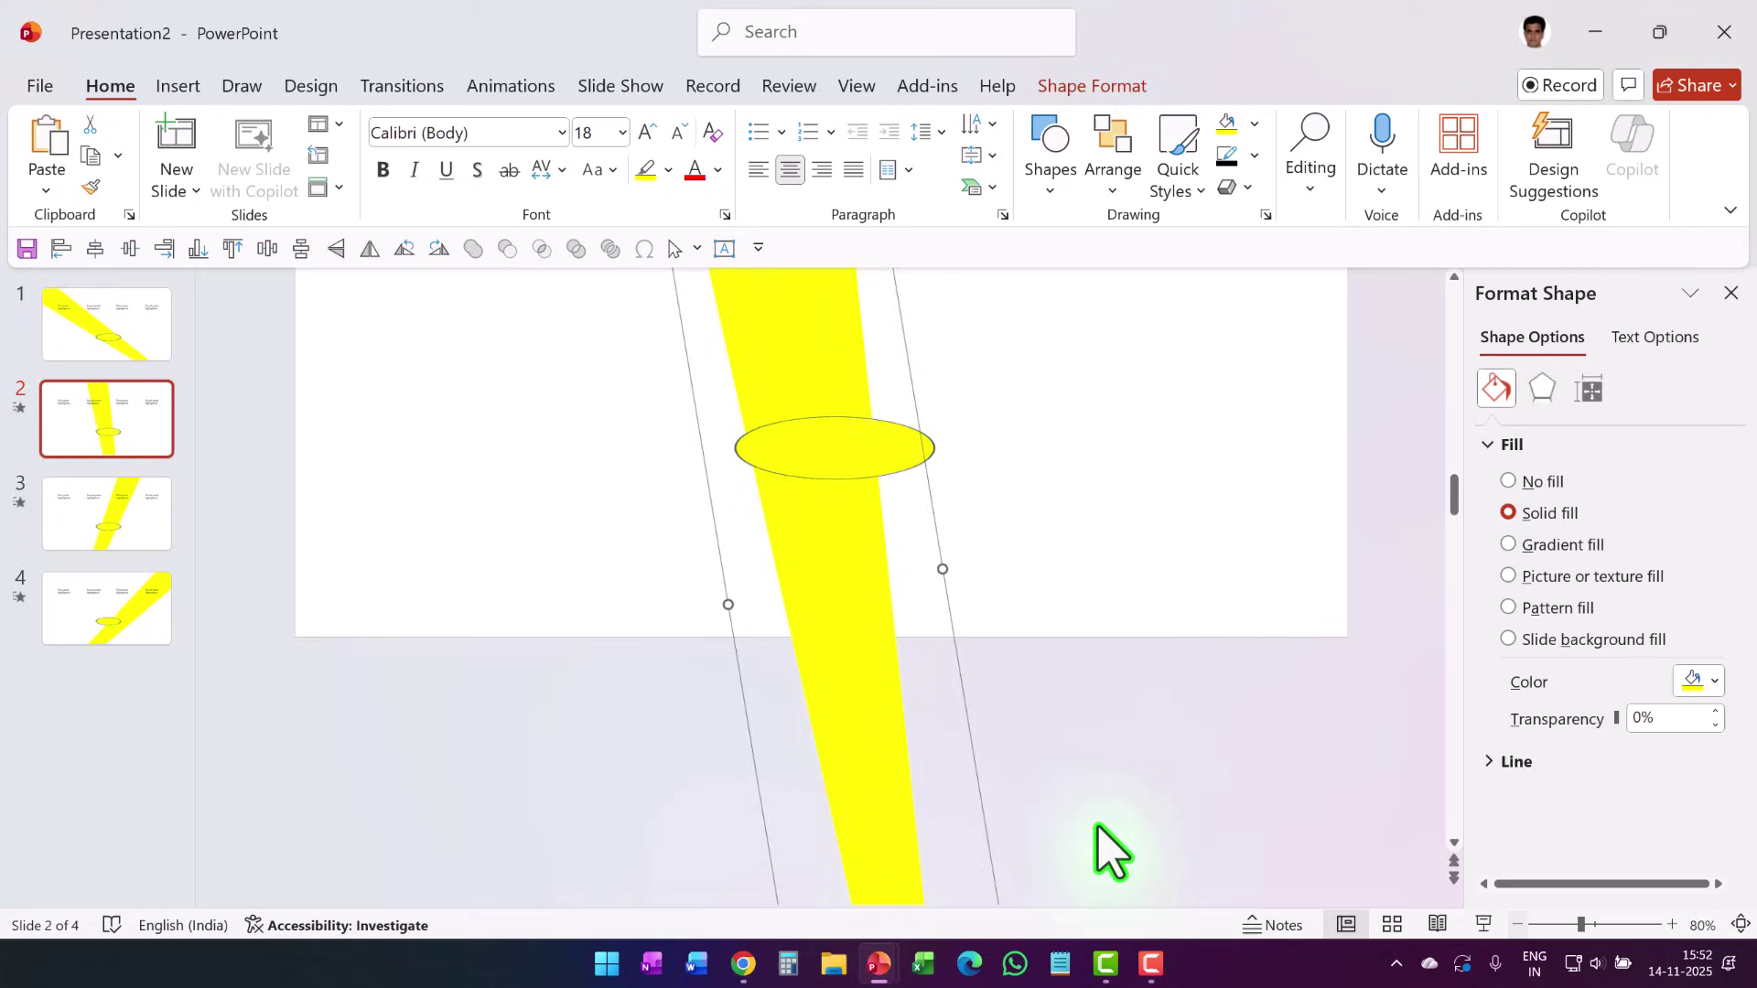
pyautogui.moveTo(852, 765); pyautogui.dragTo(961, 724)
pyautogui.click(1741, 924)
pyautogui.scroll(2, 952, 723)
# - Check the beam on slide 3 and tilt the one on slide 4 so it runs through the ellipse to the fourth point
pyautogui.click(137, 530)
pyautogui.click(805, 709)
pyautogui.click(137, 613)
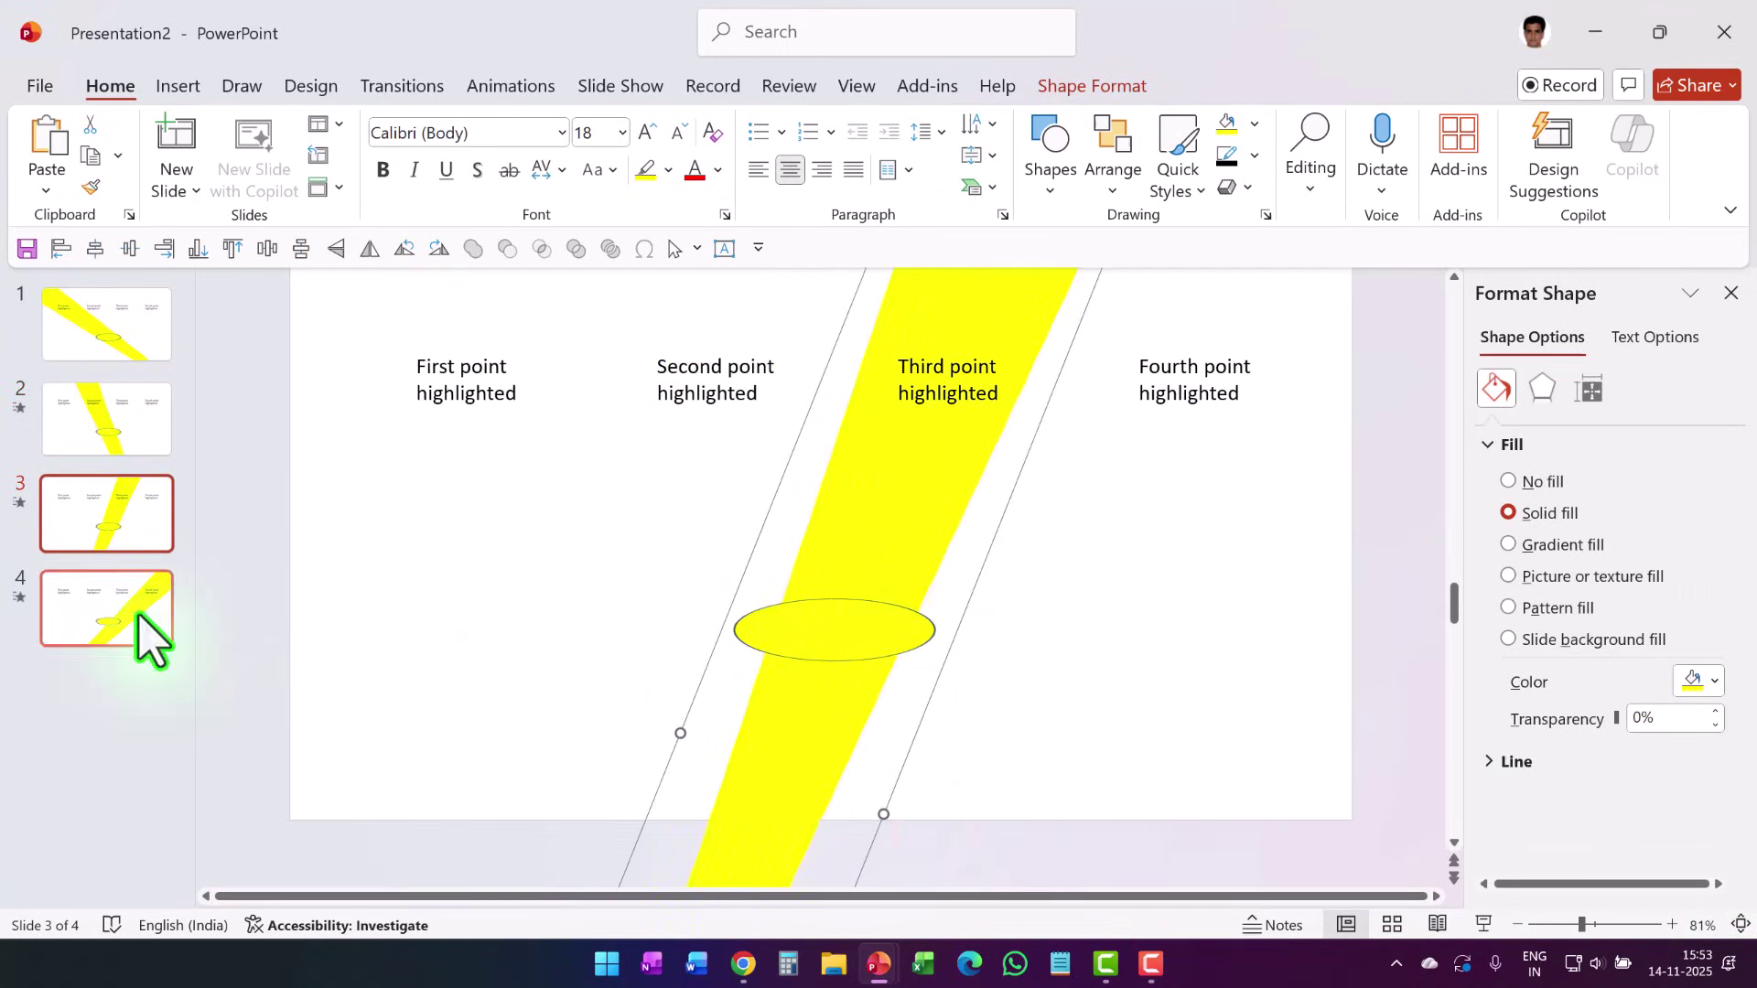
pyautogui.click(806, 696)
pyautogui.tripleClick(1516, 925)
pyautogui.tripleClick(1517, 924)
pyautogui.moveTo(626, 835); pyautogui.dragTo(588, 793)
pyautogui.click(1741, 924)
# - Play the slide show from slide 1 to check how the beam swings over the ellipse
pyautogui.click(64, 325)
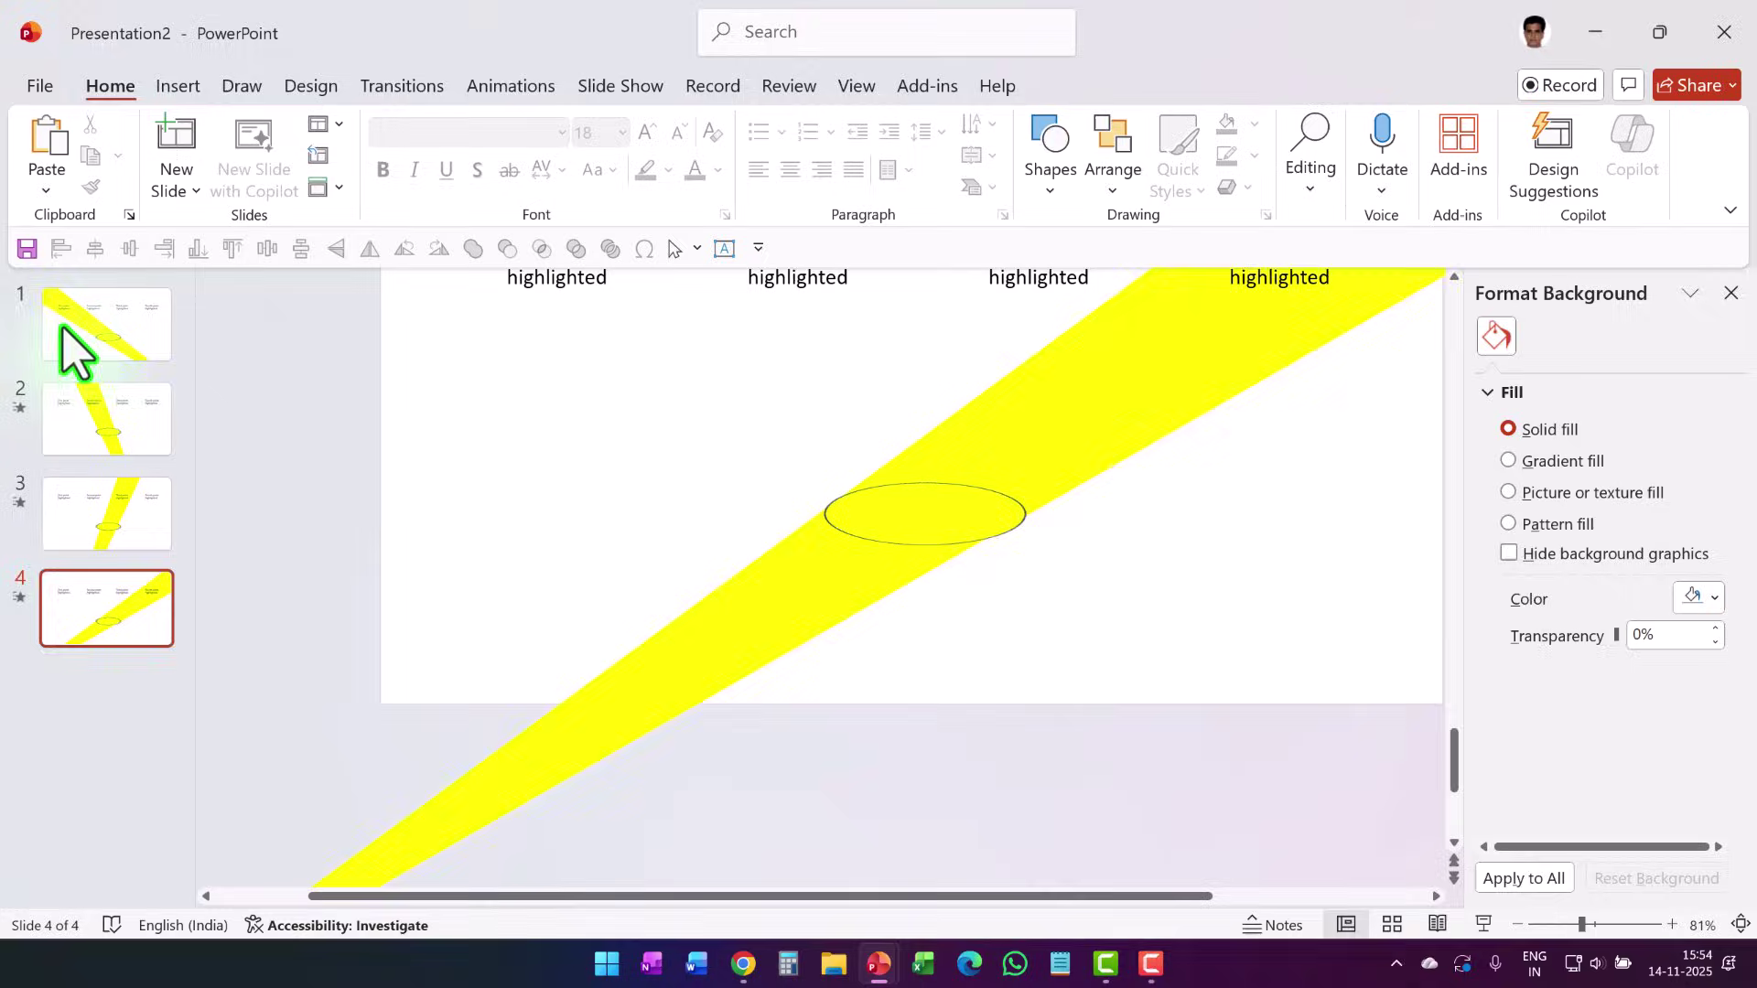
pyautogui.click(1483, 924)
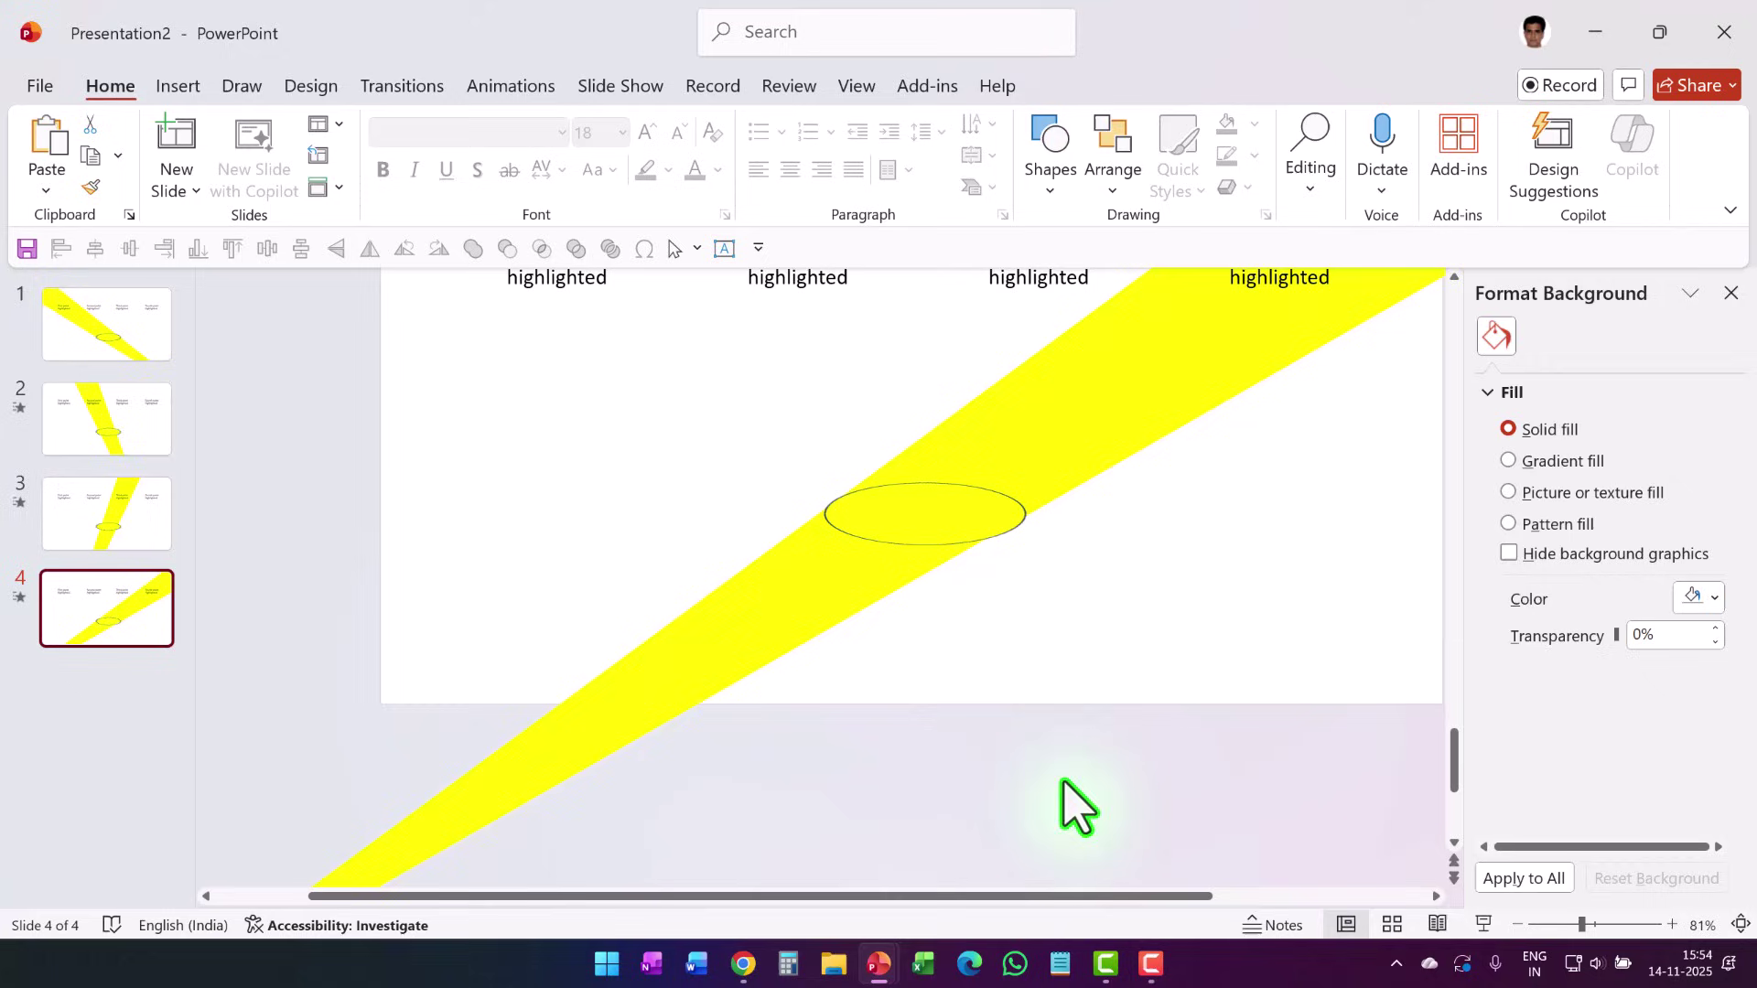
# - Draw a rectangle about 33.9 cm wide and 6.3 cm high on slide 1, covering everything below the ellipse's upper edge
pyautogui.click(127, 340)
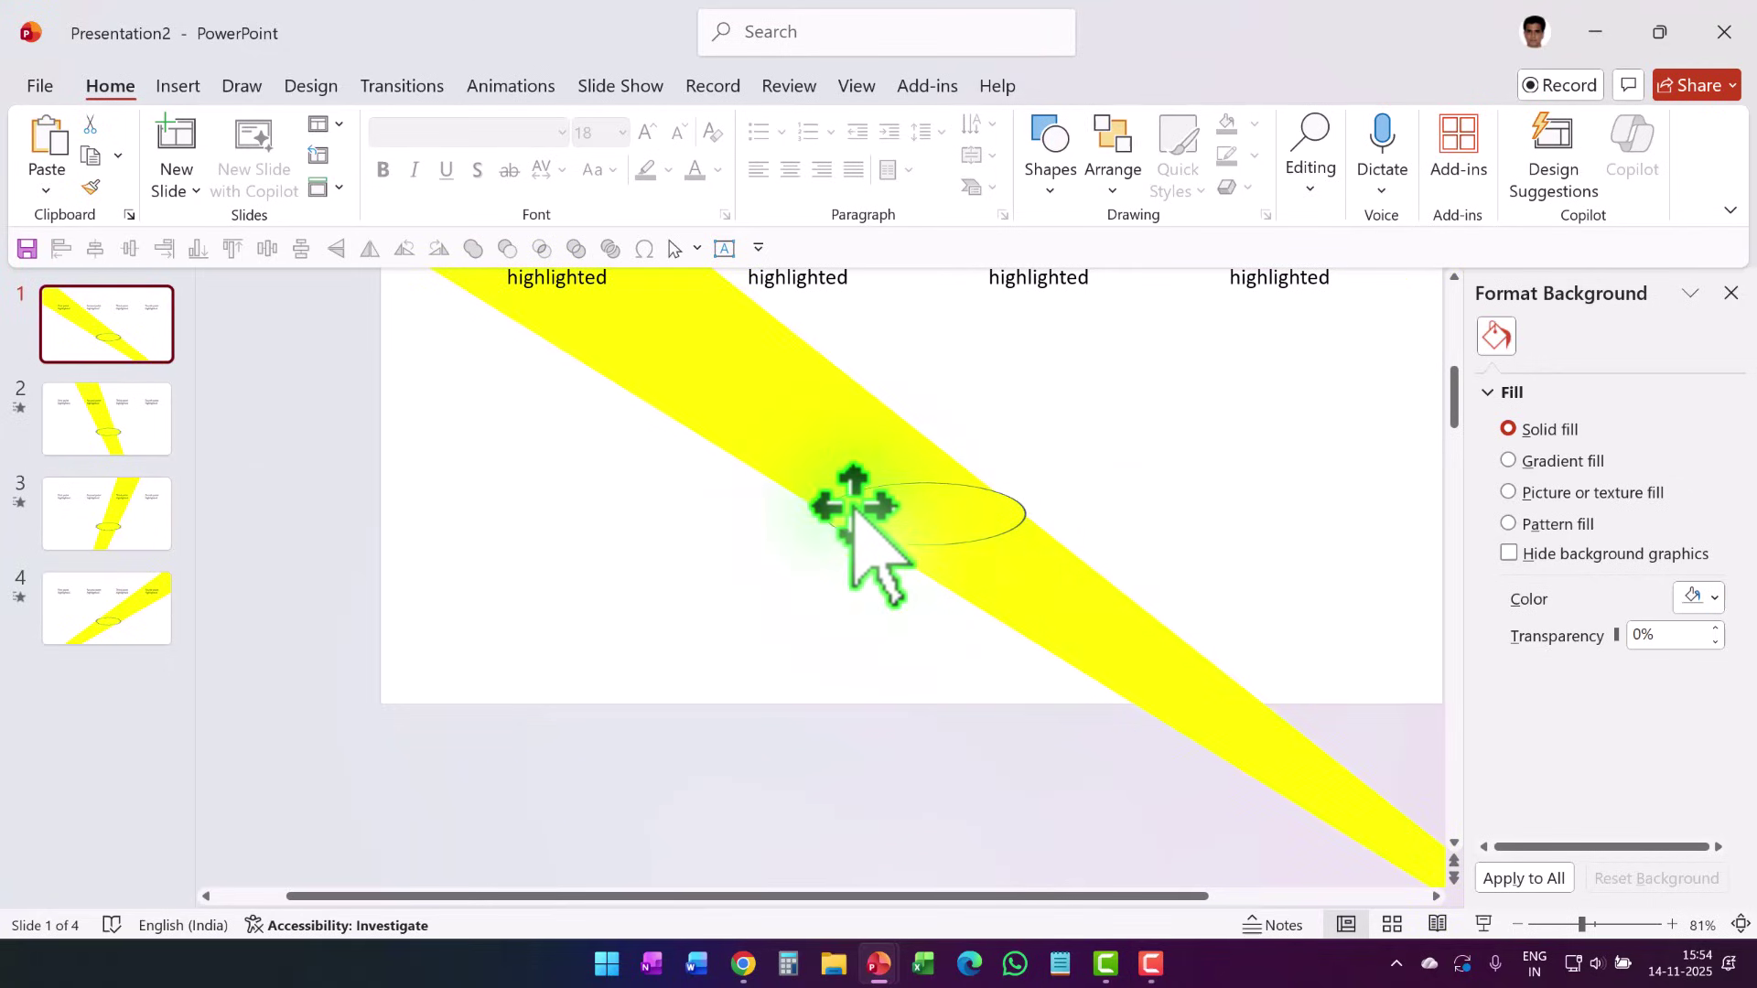
pyautogui.click(1050, 190)
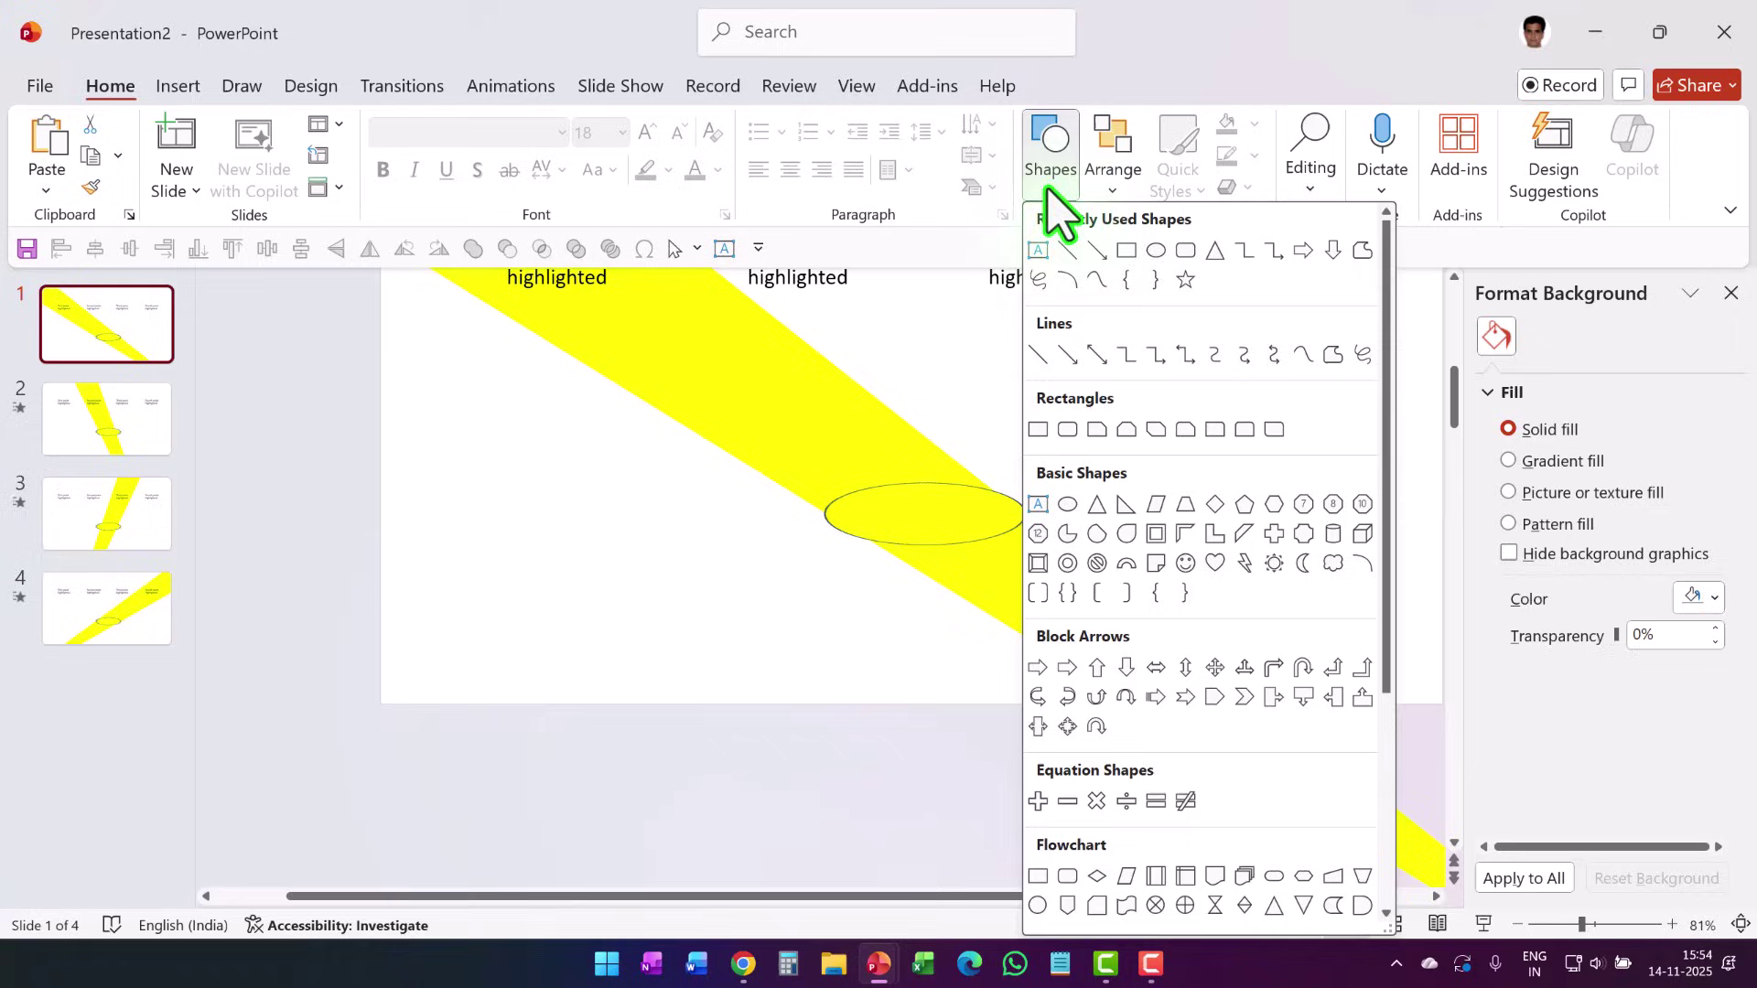
pyautogui.click(1124, 253)
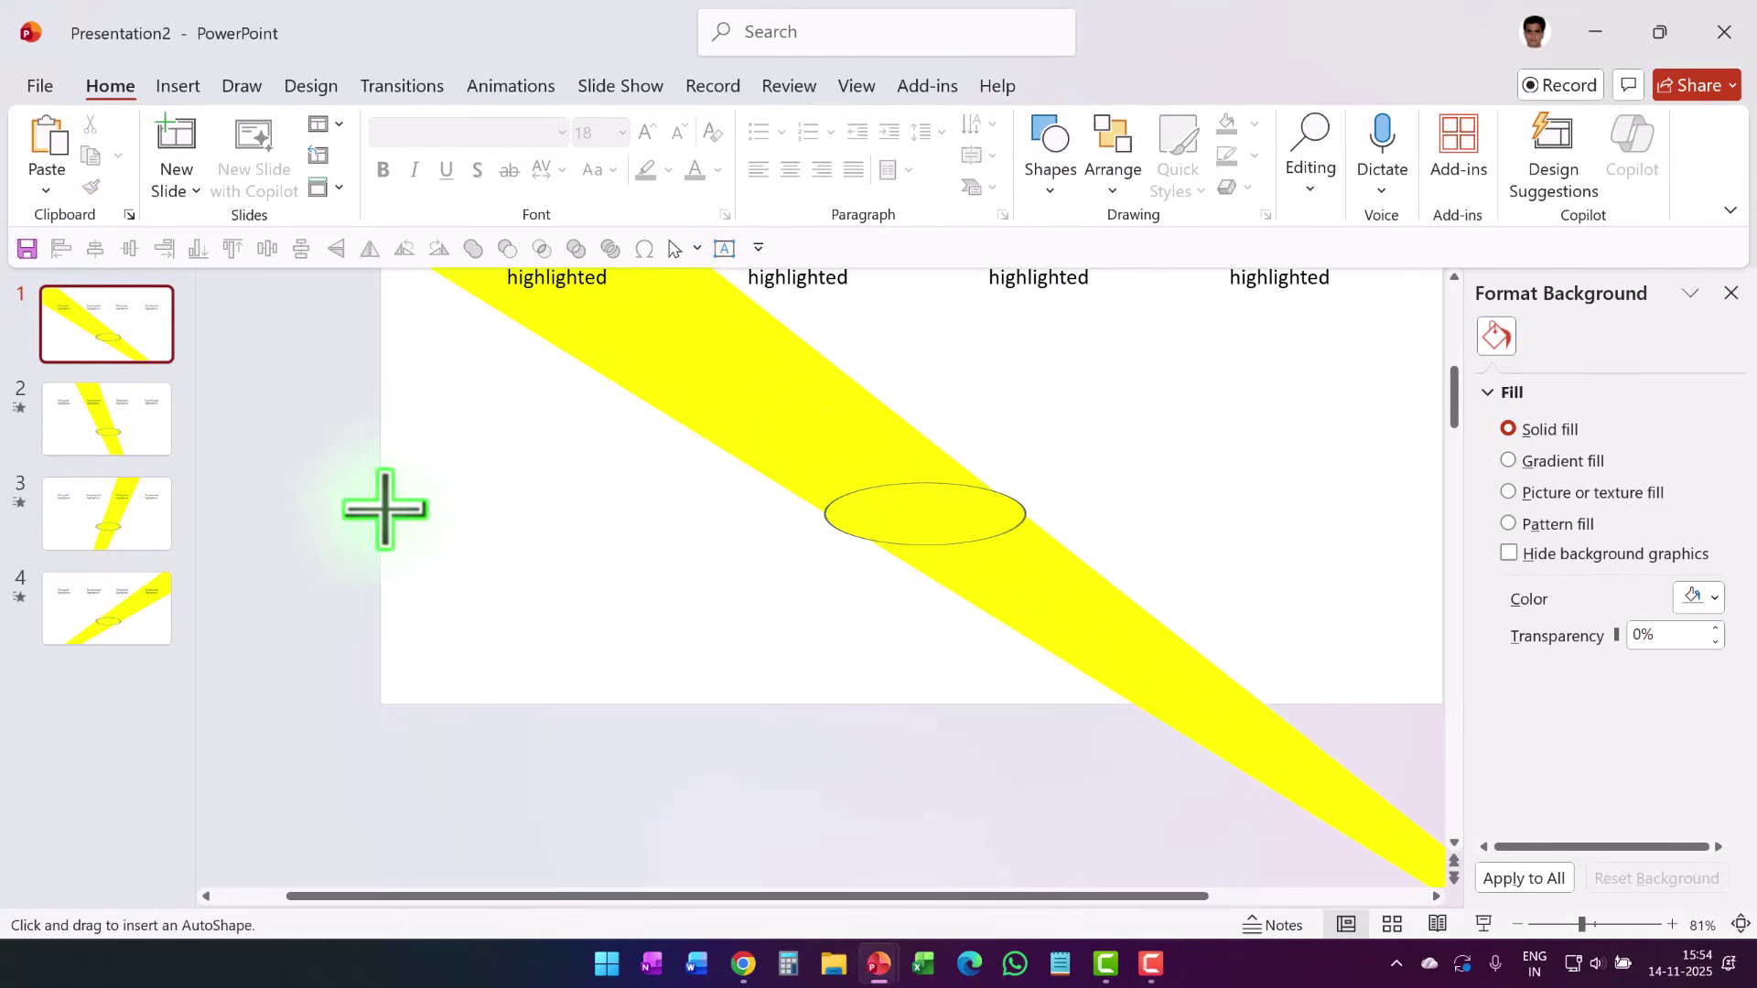
pyautogui.moveTo(384, 509); pyautogui.dragTo(1419, 704)
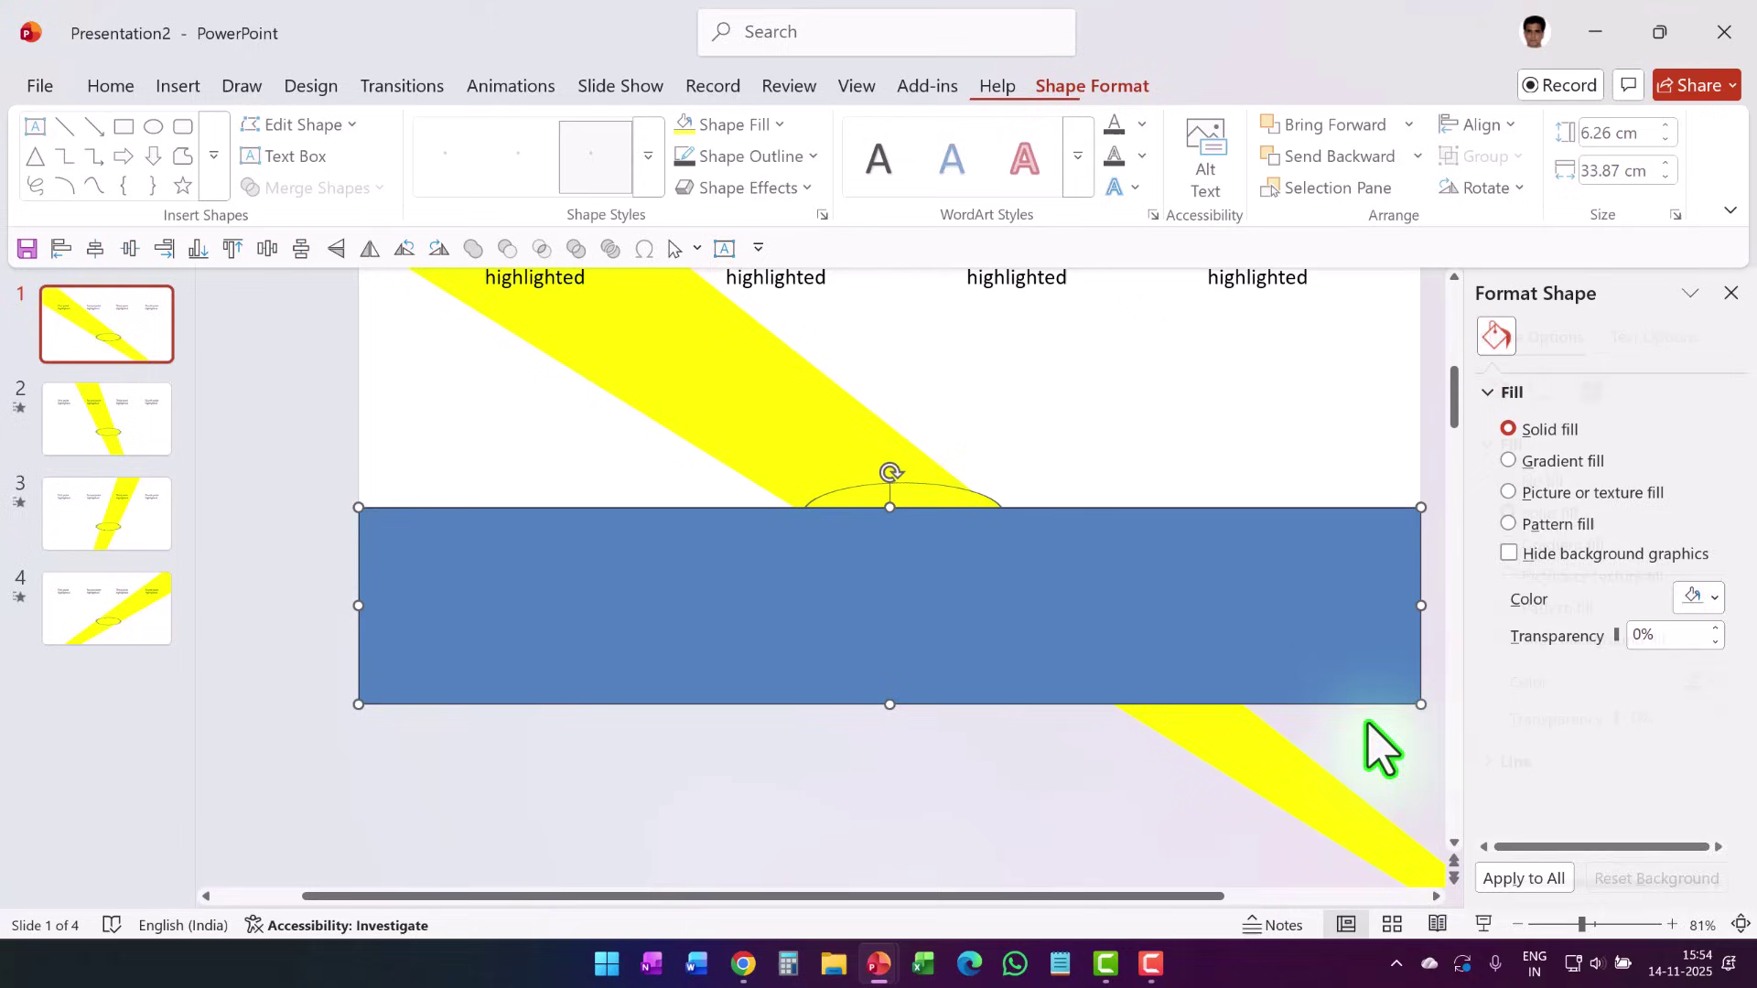
# - Fill the covering rectangle on slide 1 with white and remove its outline
pyautogui.click(737, 124)
pyautogui.click(692, 243)
pyautogui.click(751, 156)
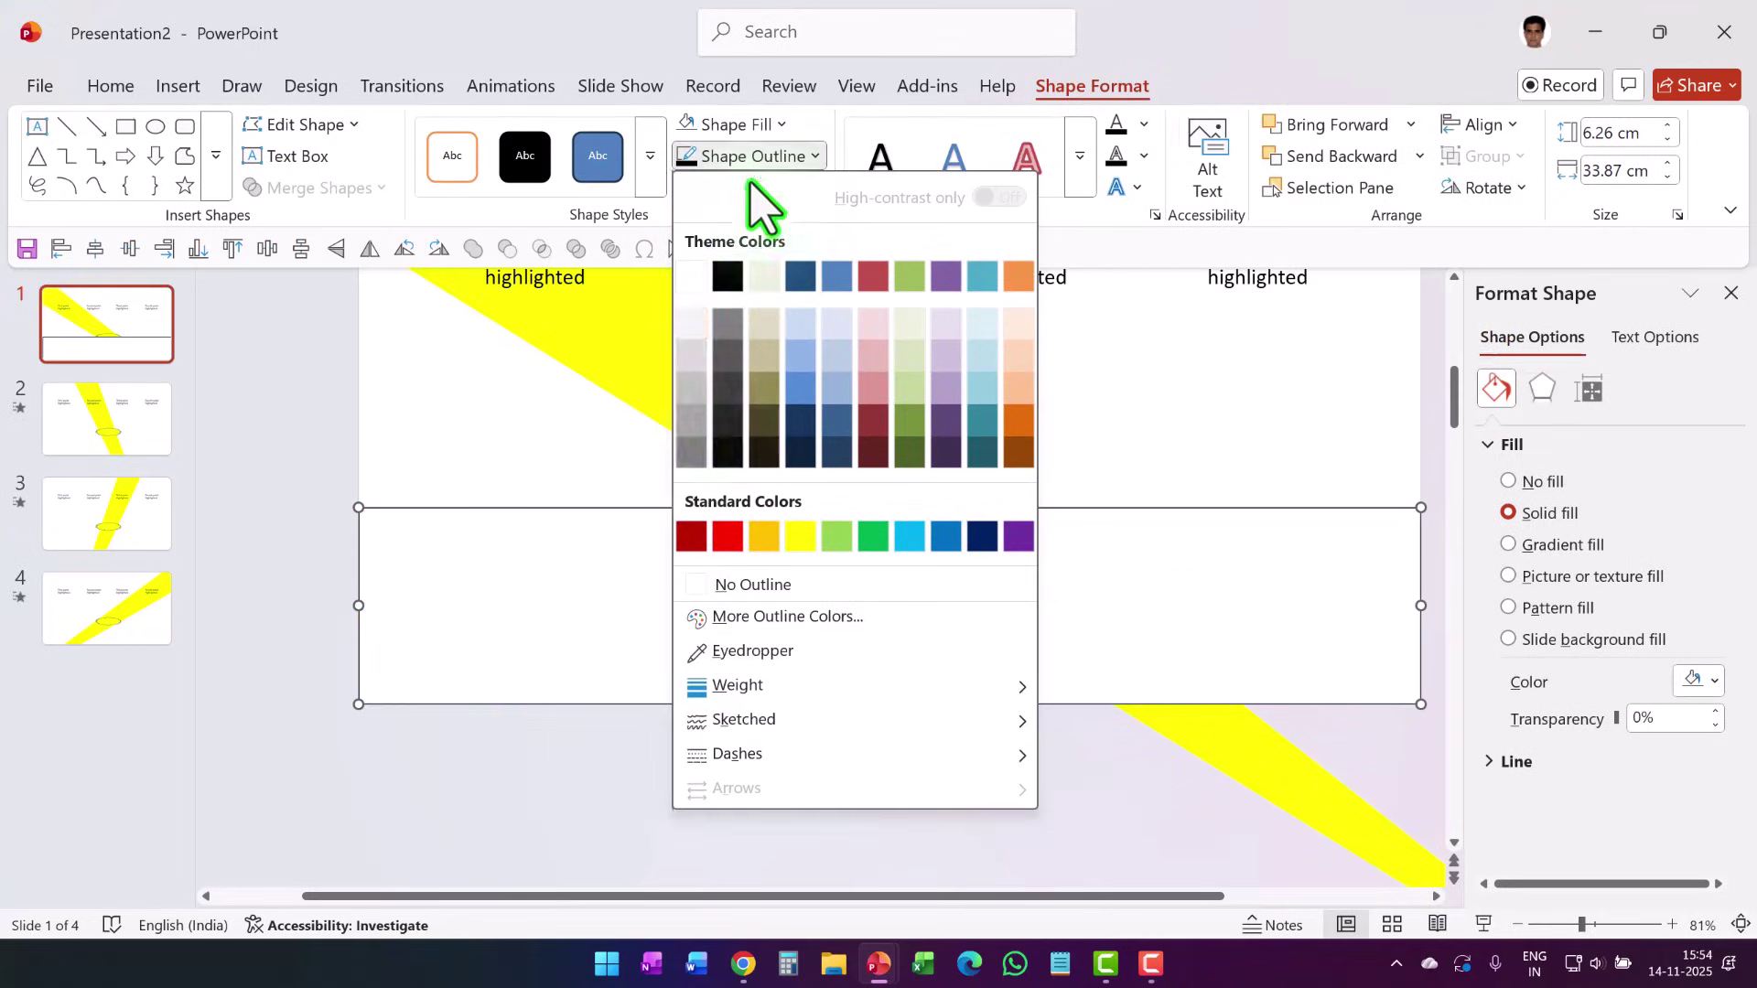
pyautogui.click(721, 586)
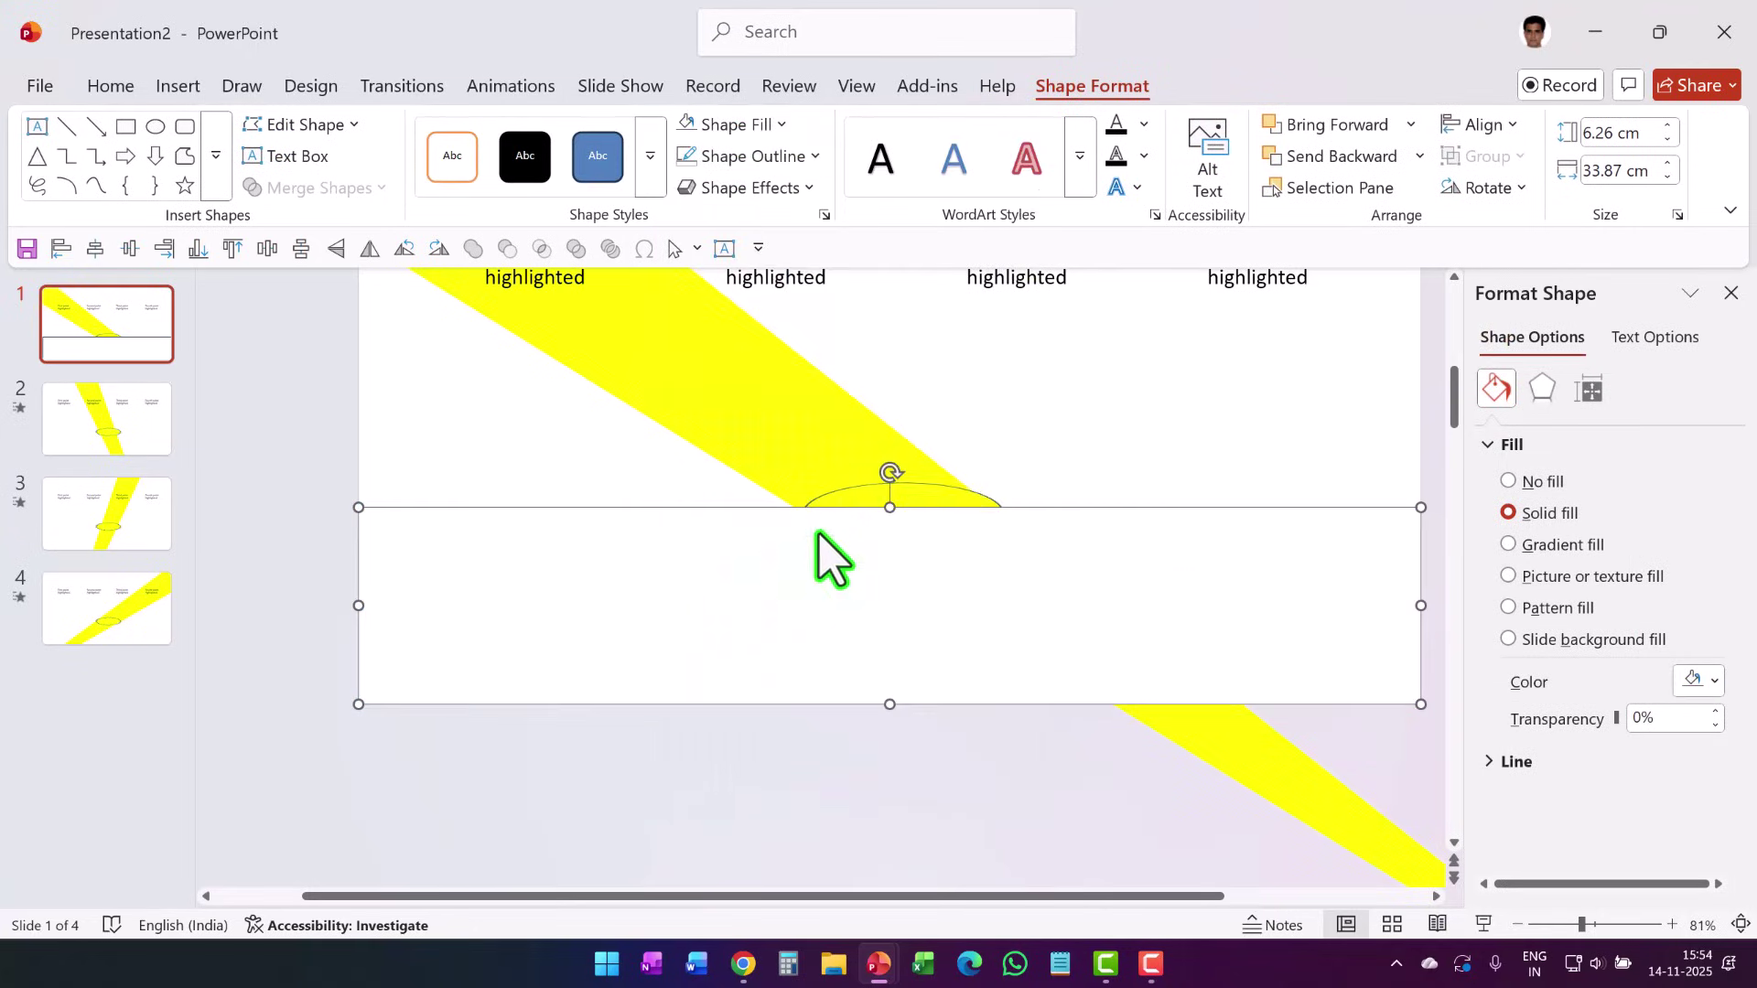
# - Bring the yellow ellipse on slide 1 in front of the white rectangle
pyautogui.click(933, 497)
pyautogui.rightClick(1005, 568)
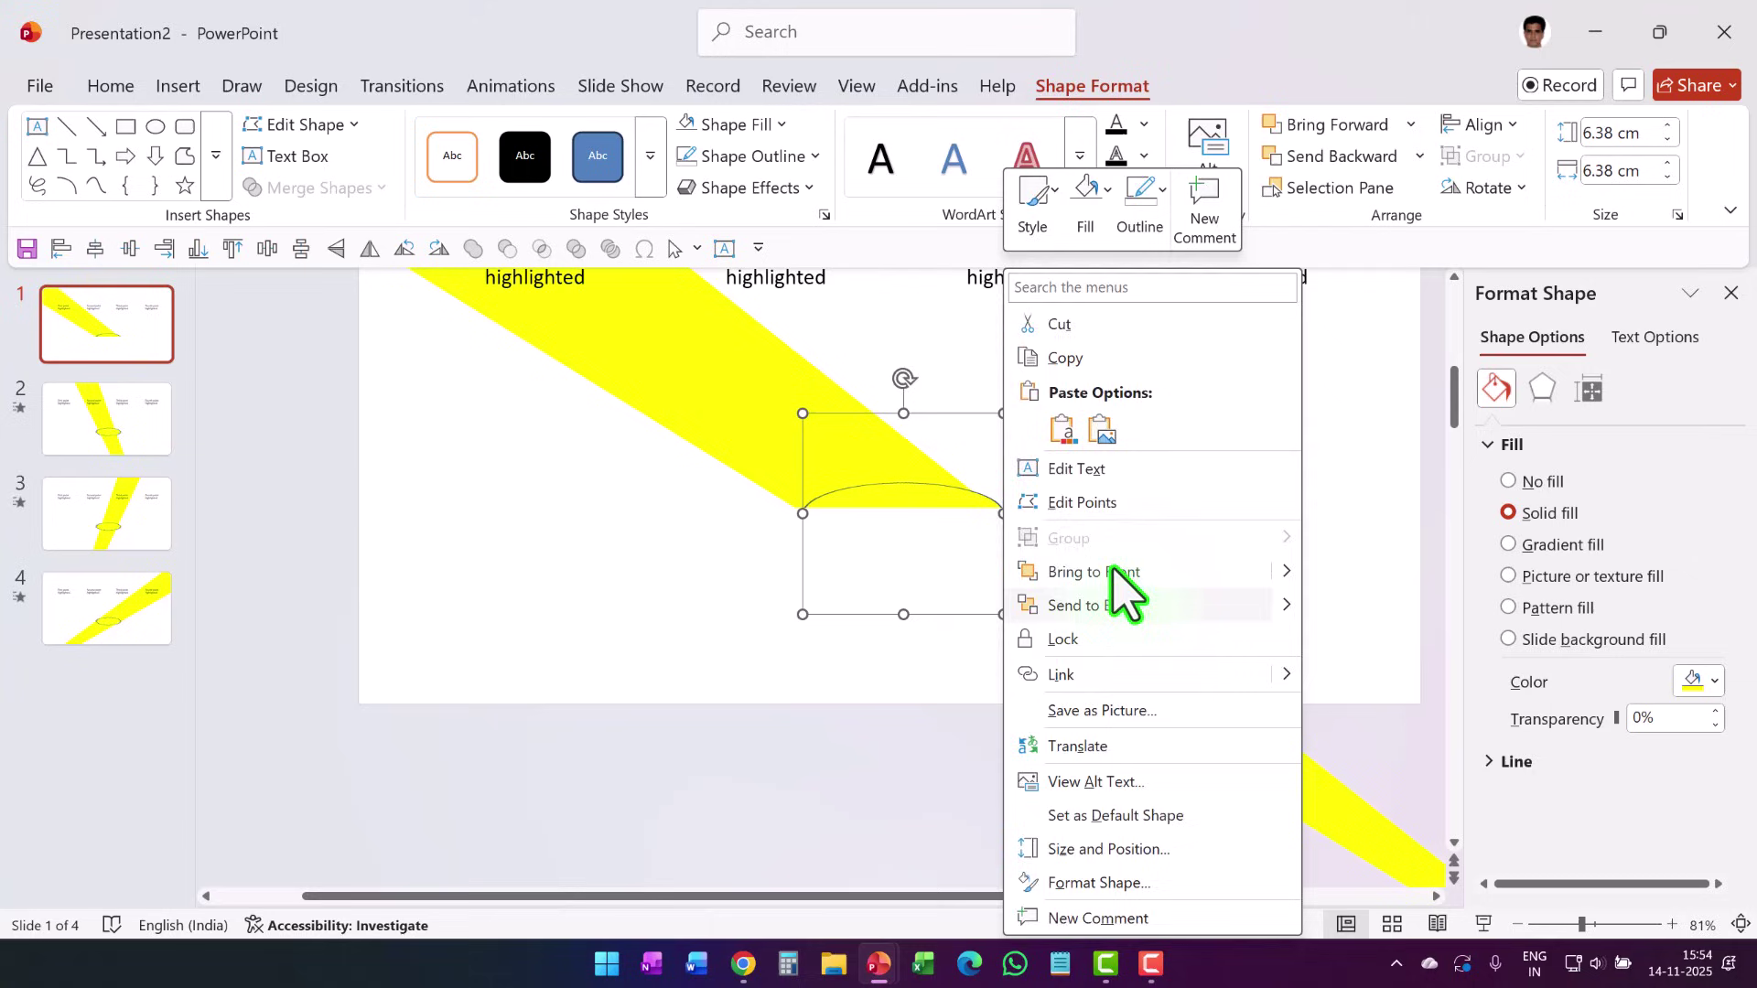
pyautogui.click(1112, 571)
# - Copy the white covering rectangle from slide 1 onto slides 2, 3 and 4
pyautogui.click(635, 580)
pyautogui.click(151, 447)
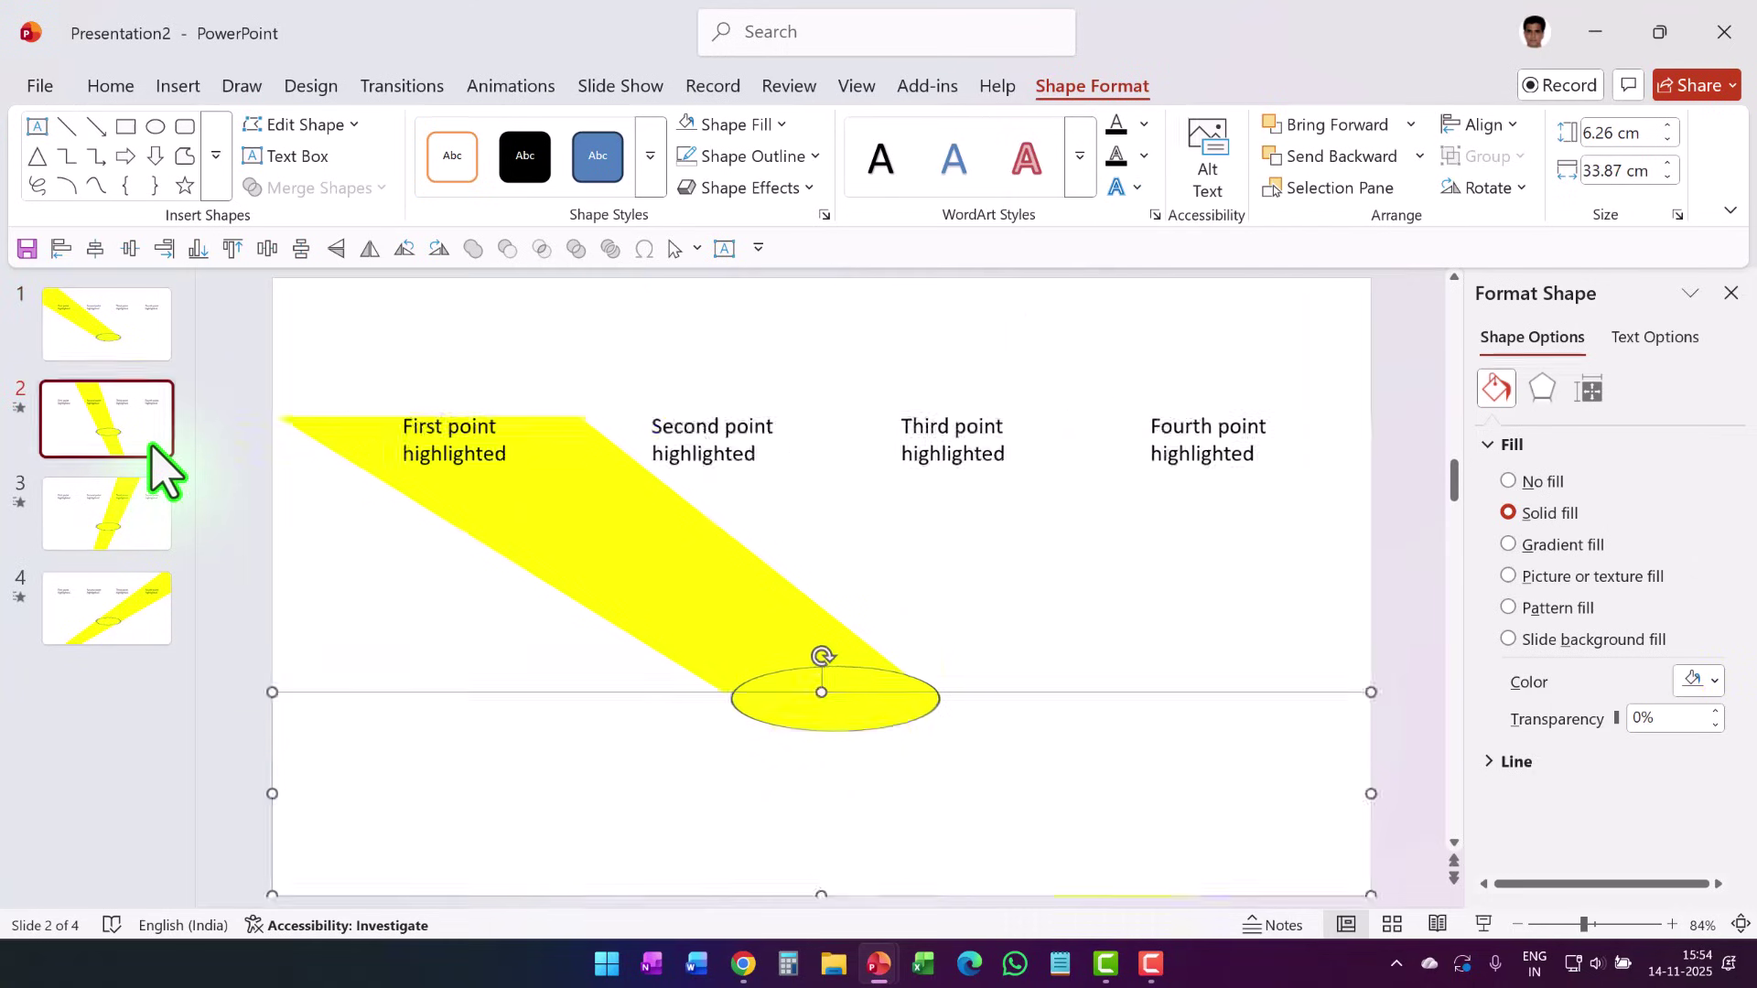
pyautogui.hotkey('ctrl', 'v')
pyautogui.click(146, 561)
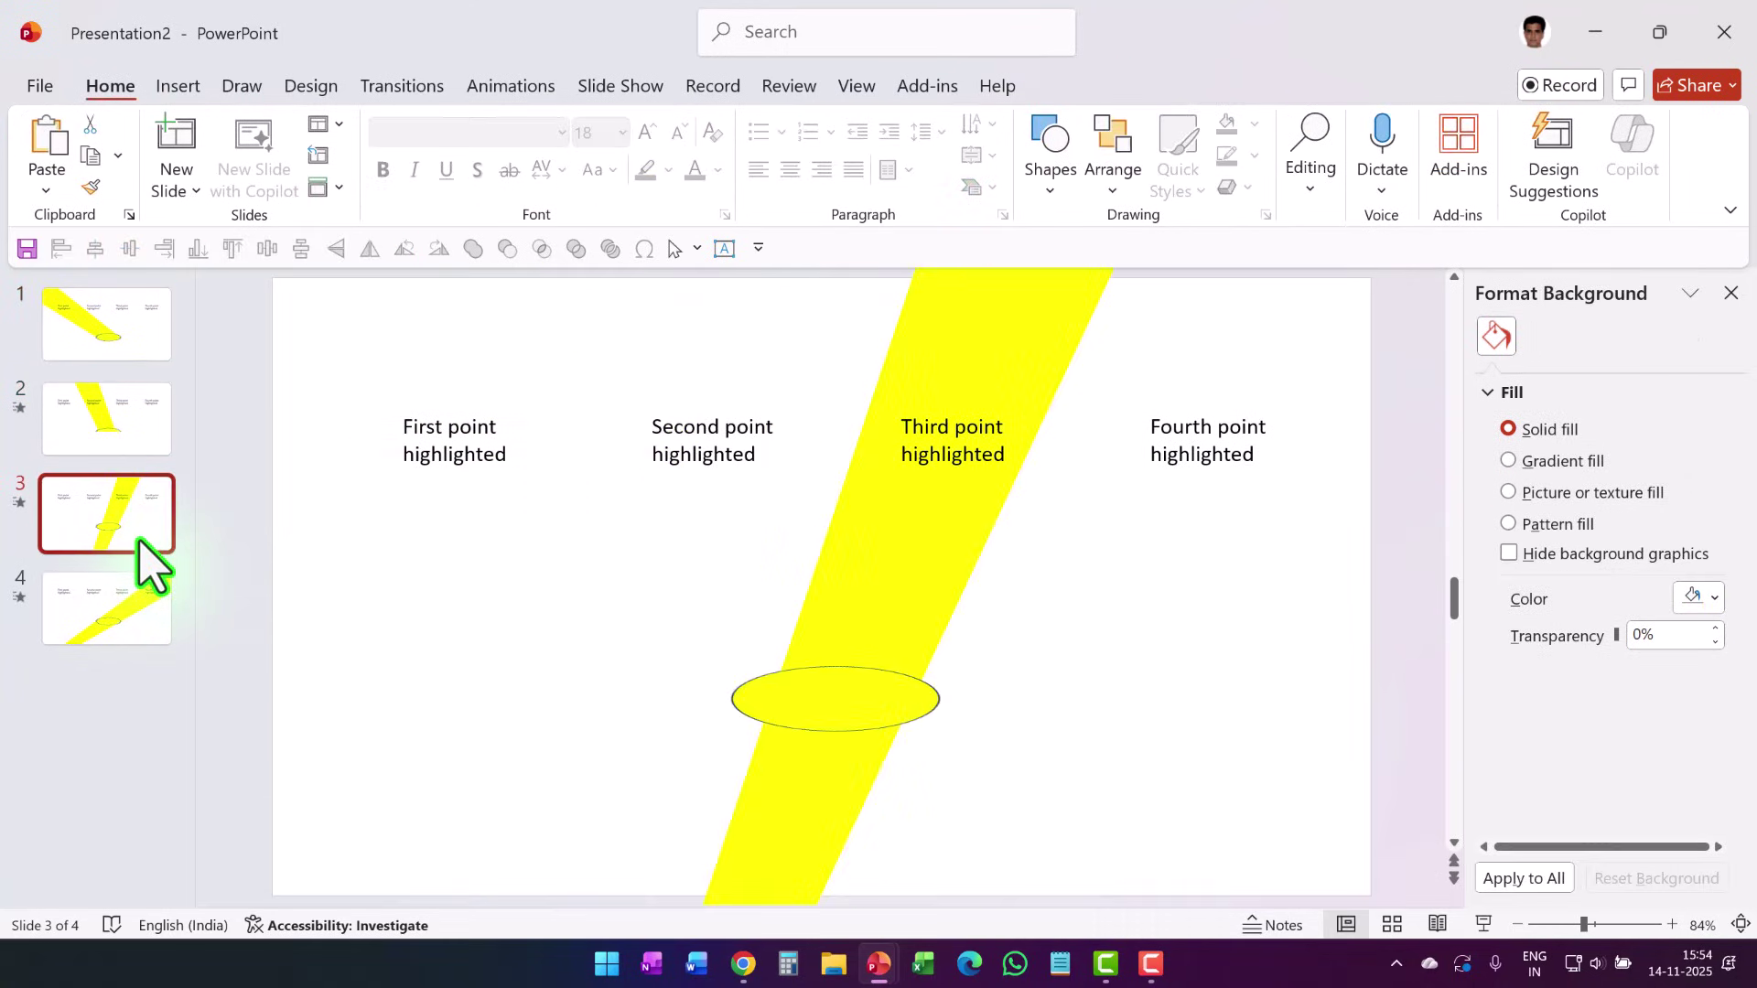
pyautogui.hotkey('ctrl', 'v')
pyautogui.click(130, 646)
pyautogui.hotkey('ctrl', 'v')
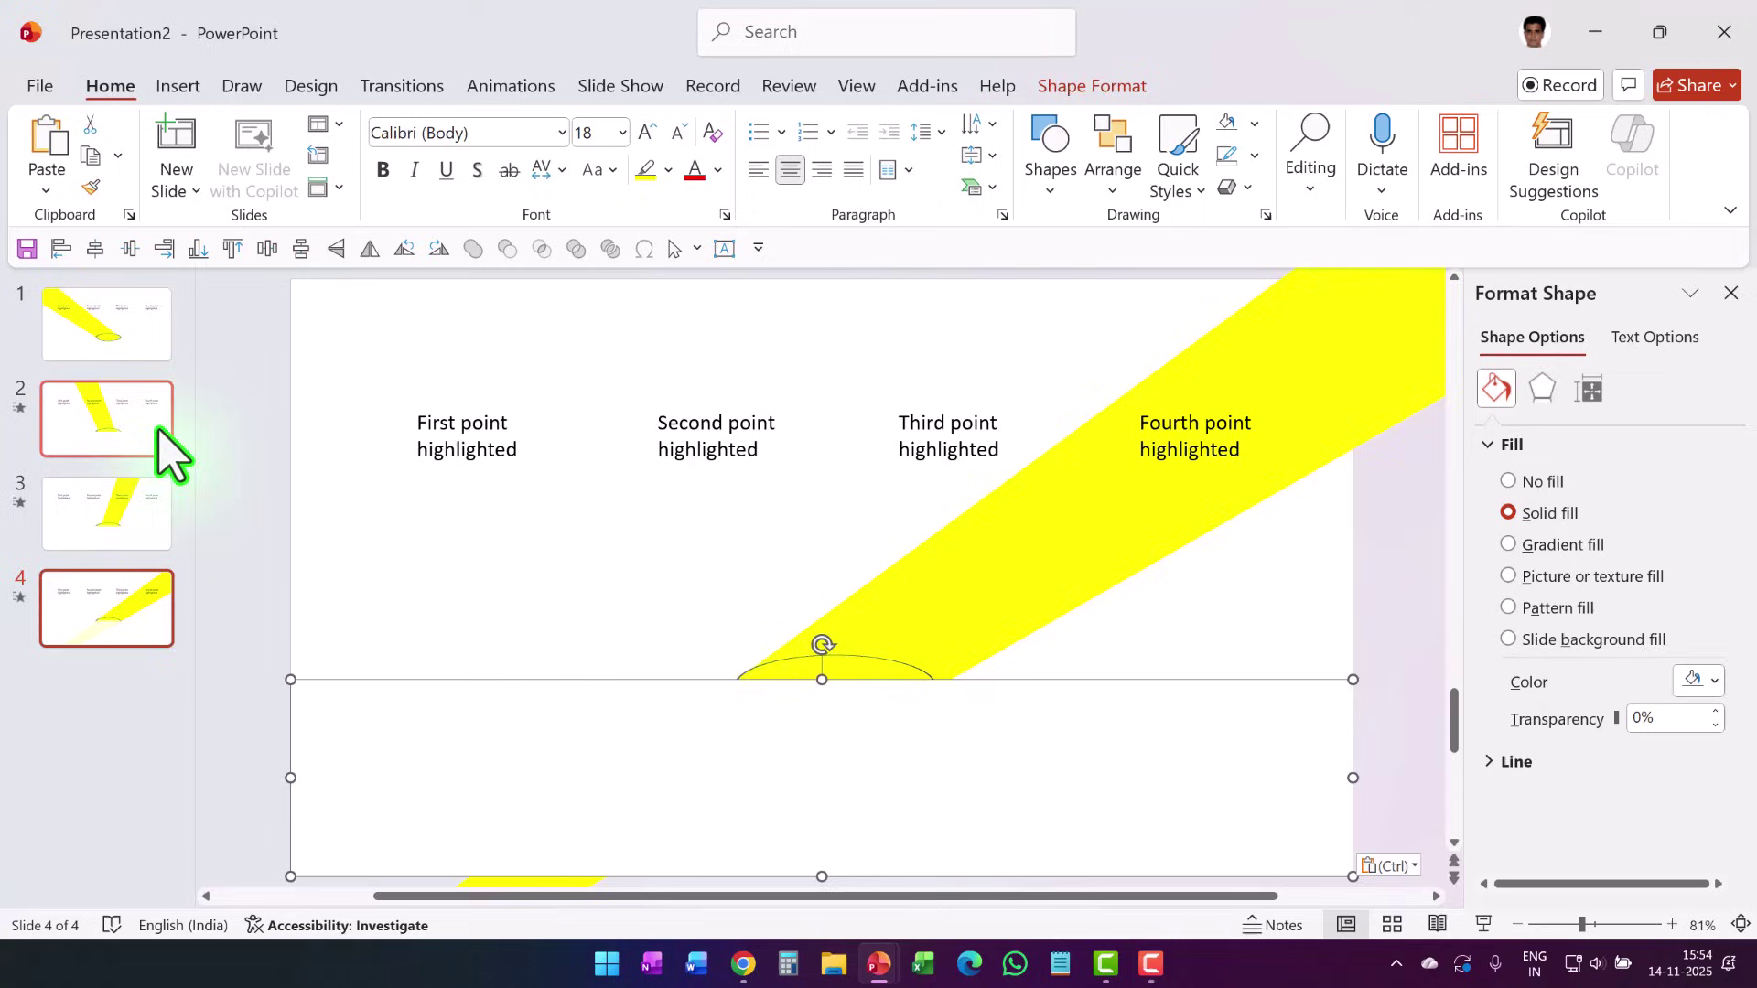
# - Bring the yellow ellipse to the front of the white rectangle on slides 2, 3 and 4
pyautogui.click(160, 430)
pyautogui.click(851, 672)
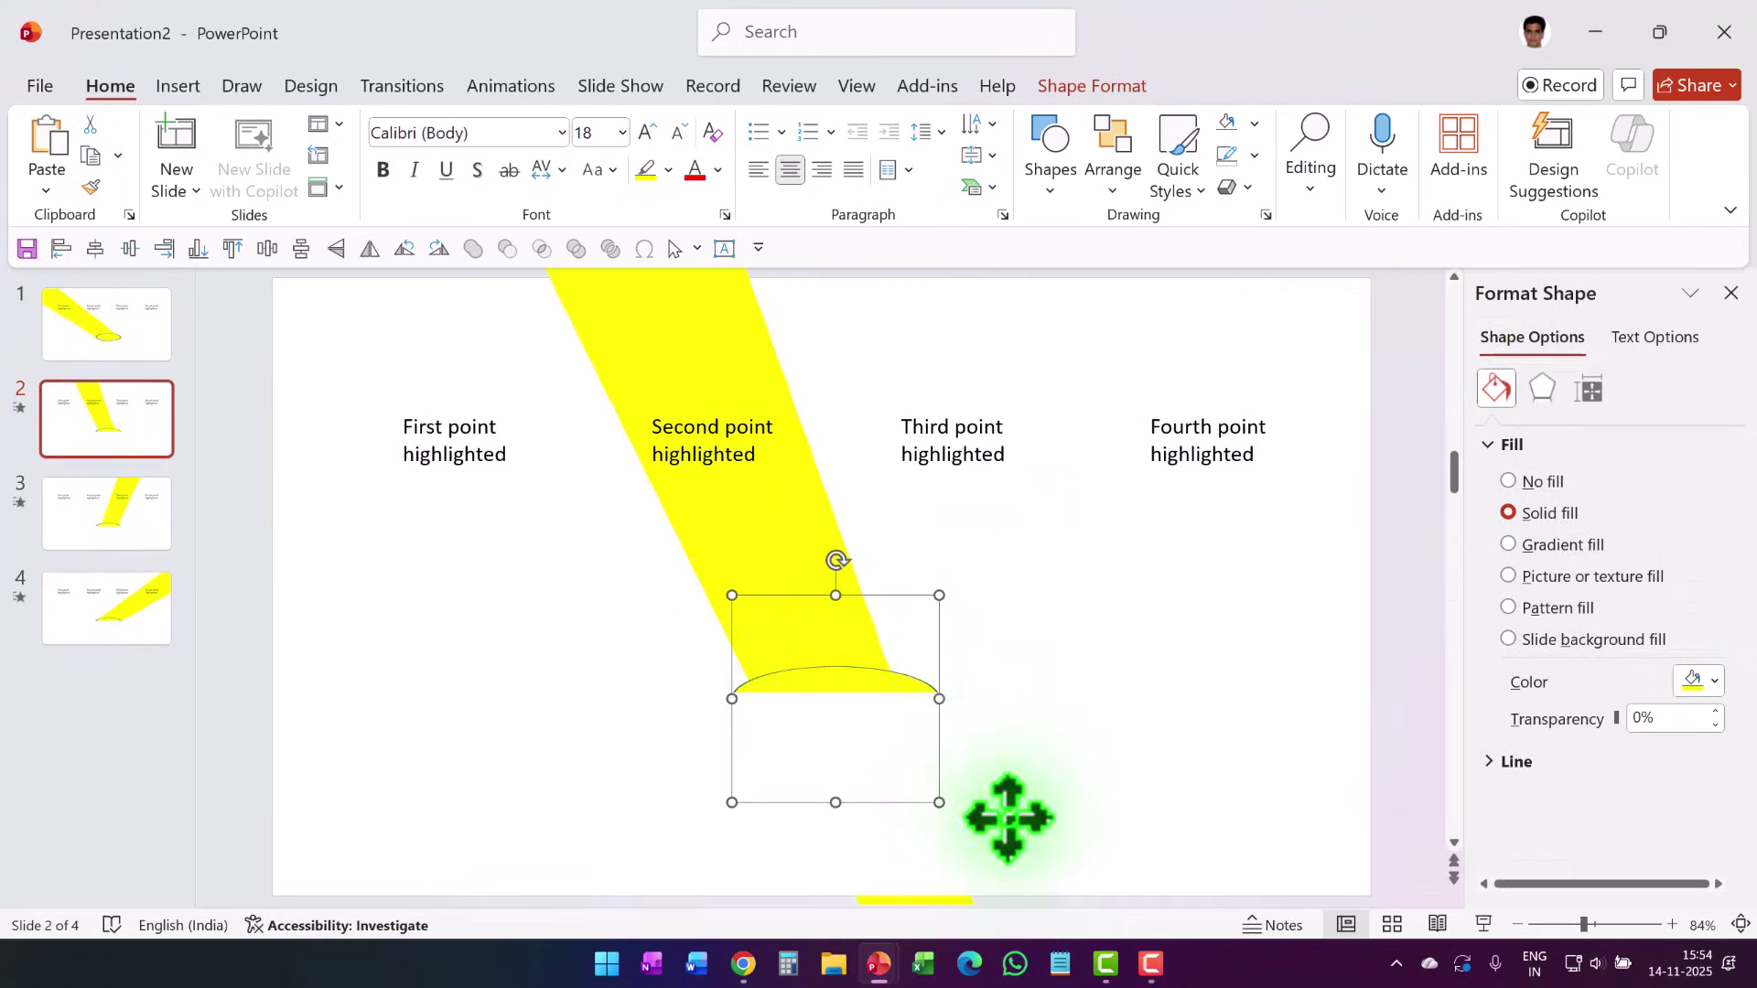
pyautogui.hotkey('ctrl', 'shift', ']')
pyautogui.press('pagedown')
pyautogui.click(856, 683)
pyautogui.hotkey('ctrl', 'shift', ']')
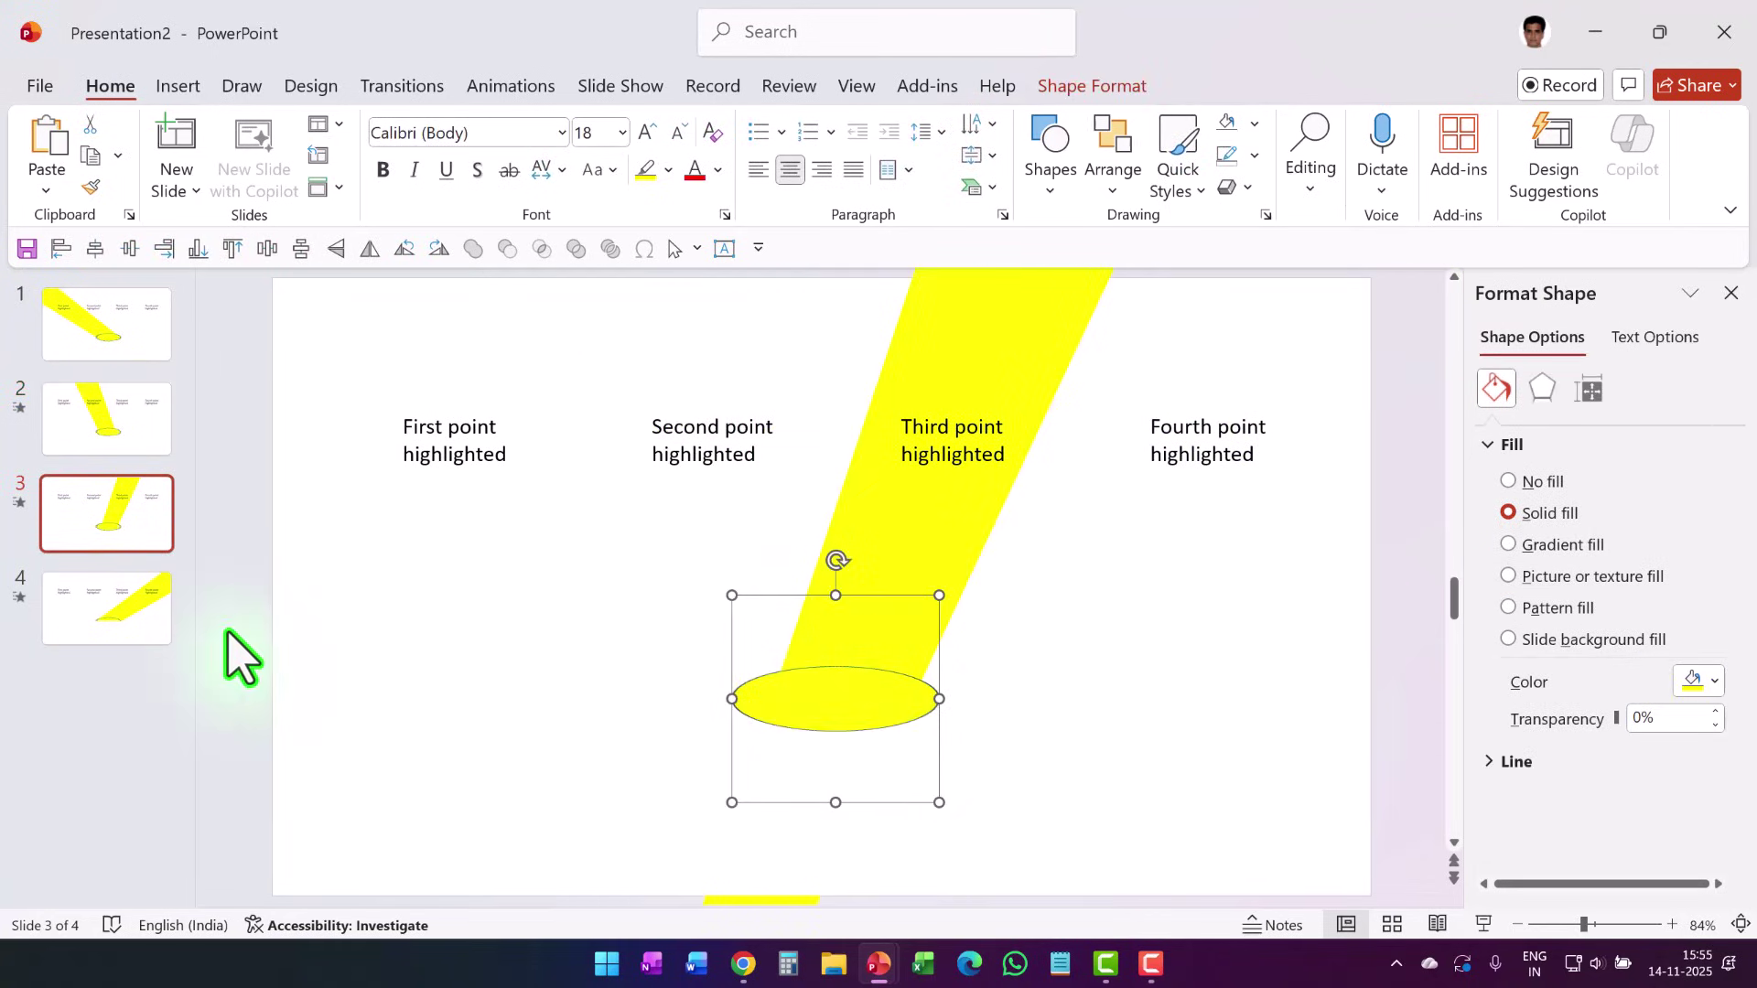
pyautogui.click(172, 611)
pyautogui.click(929, 782)
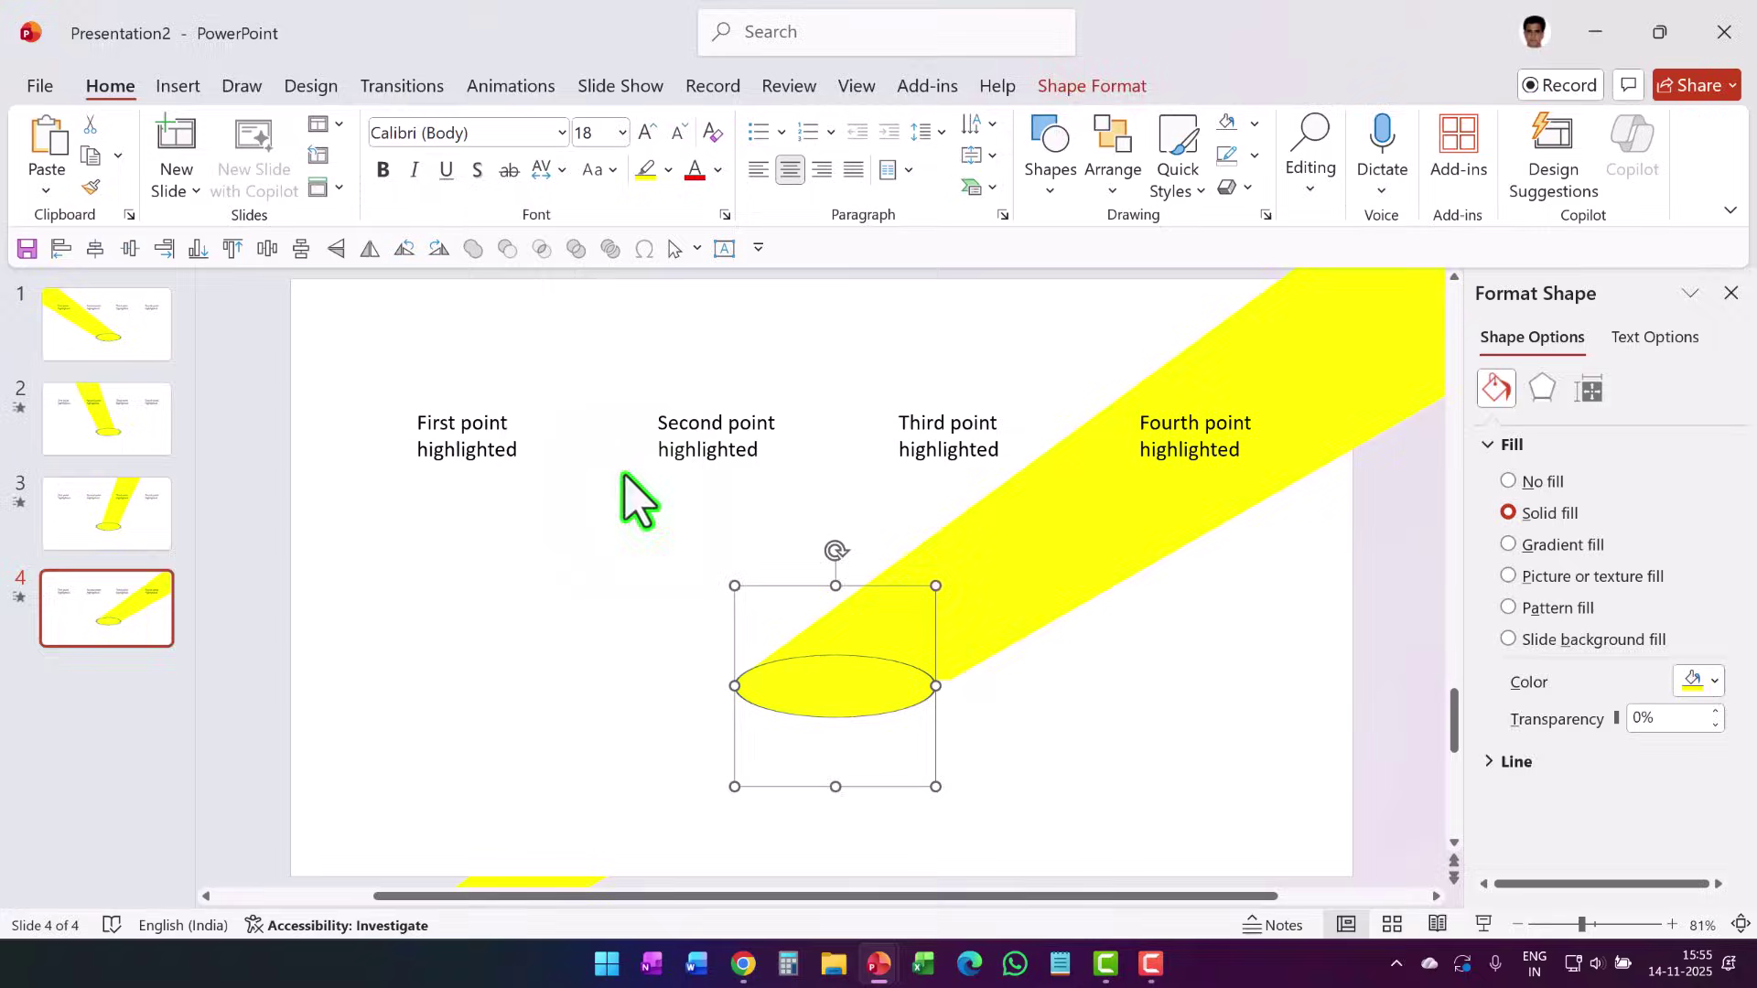
# - Play the slide show from the beginning and examine the lamp base in the Moving Highlight new presentation
pyautogui.press('F5')
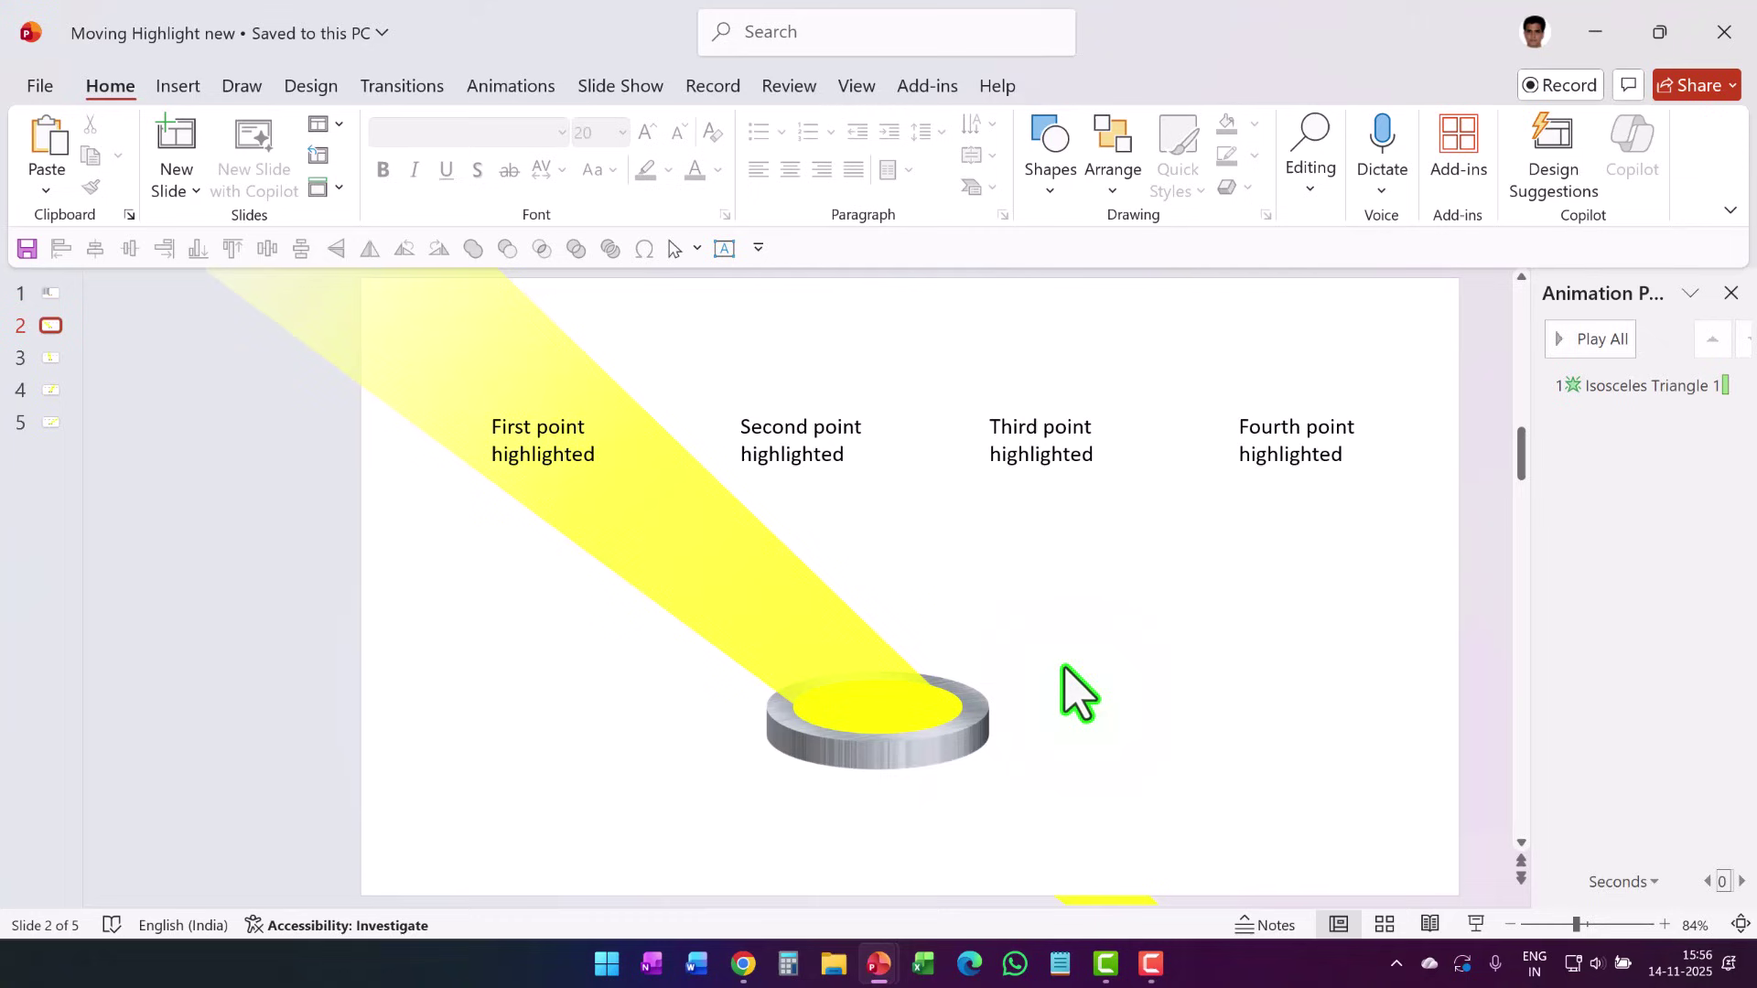
pyautogui.moveTo(509, 569); pyautogui.dragTo(903, 722)
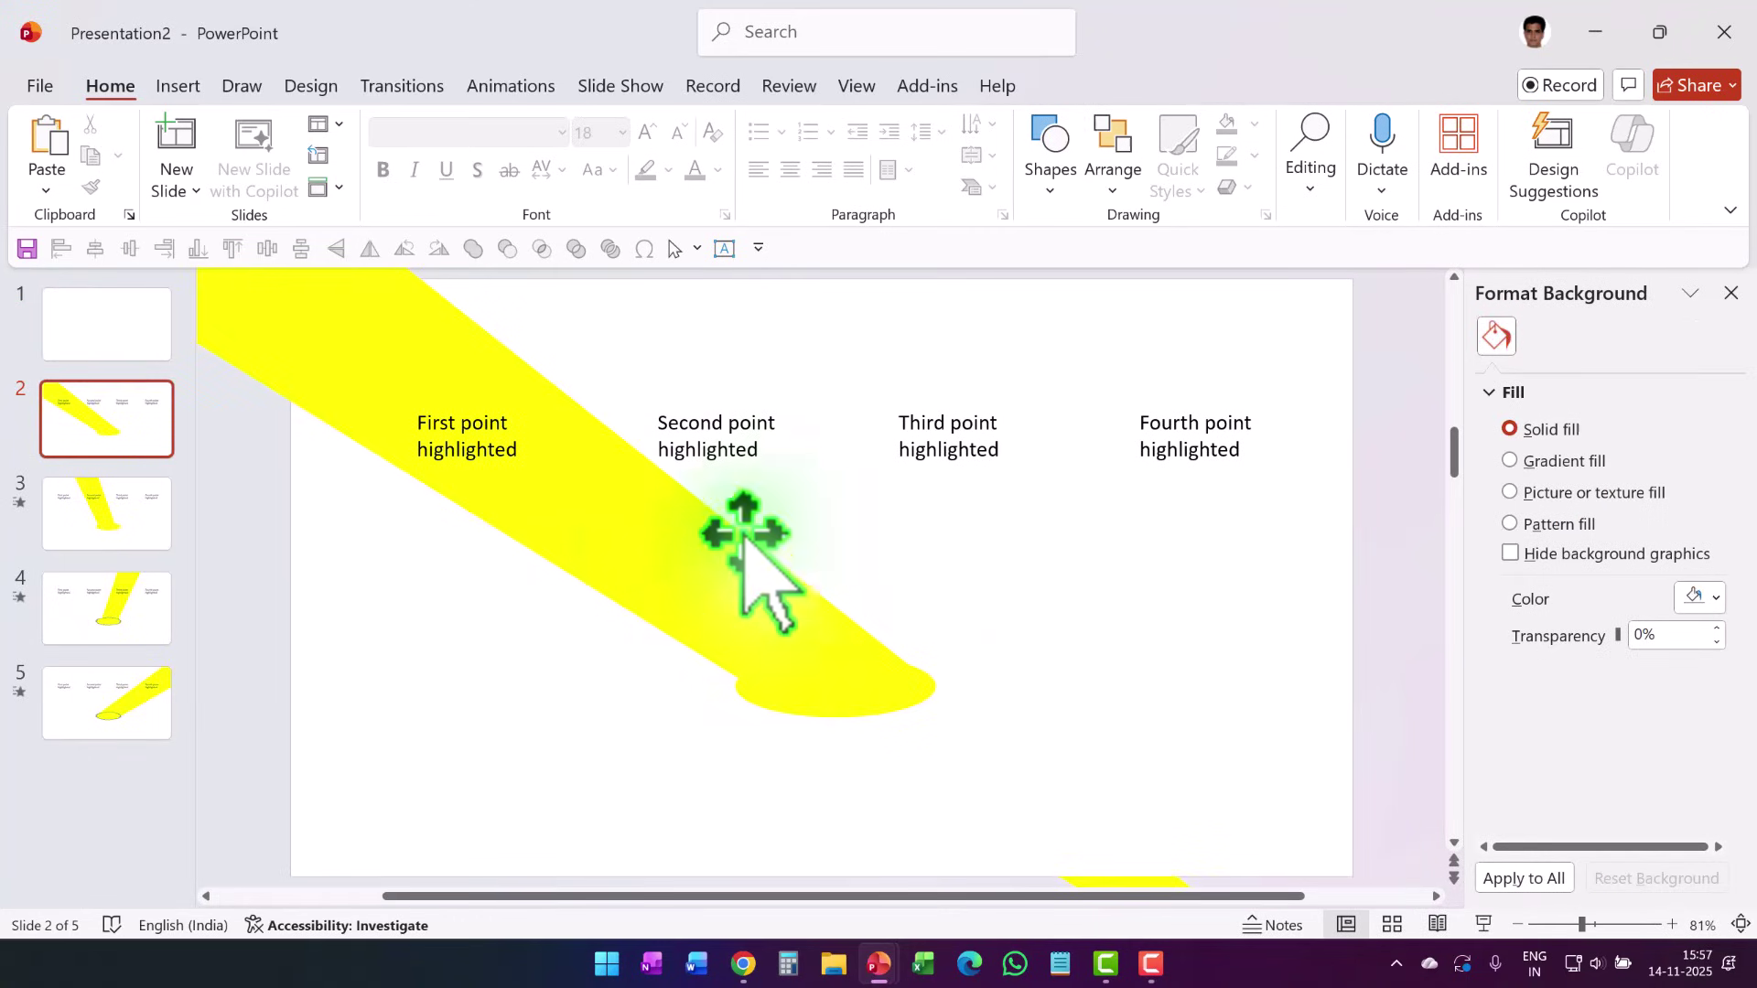
# - Check the yellow ellipse's size on slide 2, then draw a circle on slide 1 with height and width of 6.38 cm
pyautogui.moveTo(501, 560); pyautogui.dragTo(1150, 856)
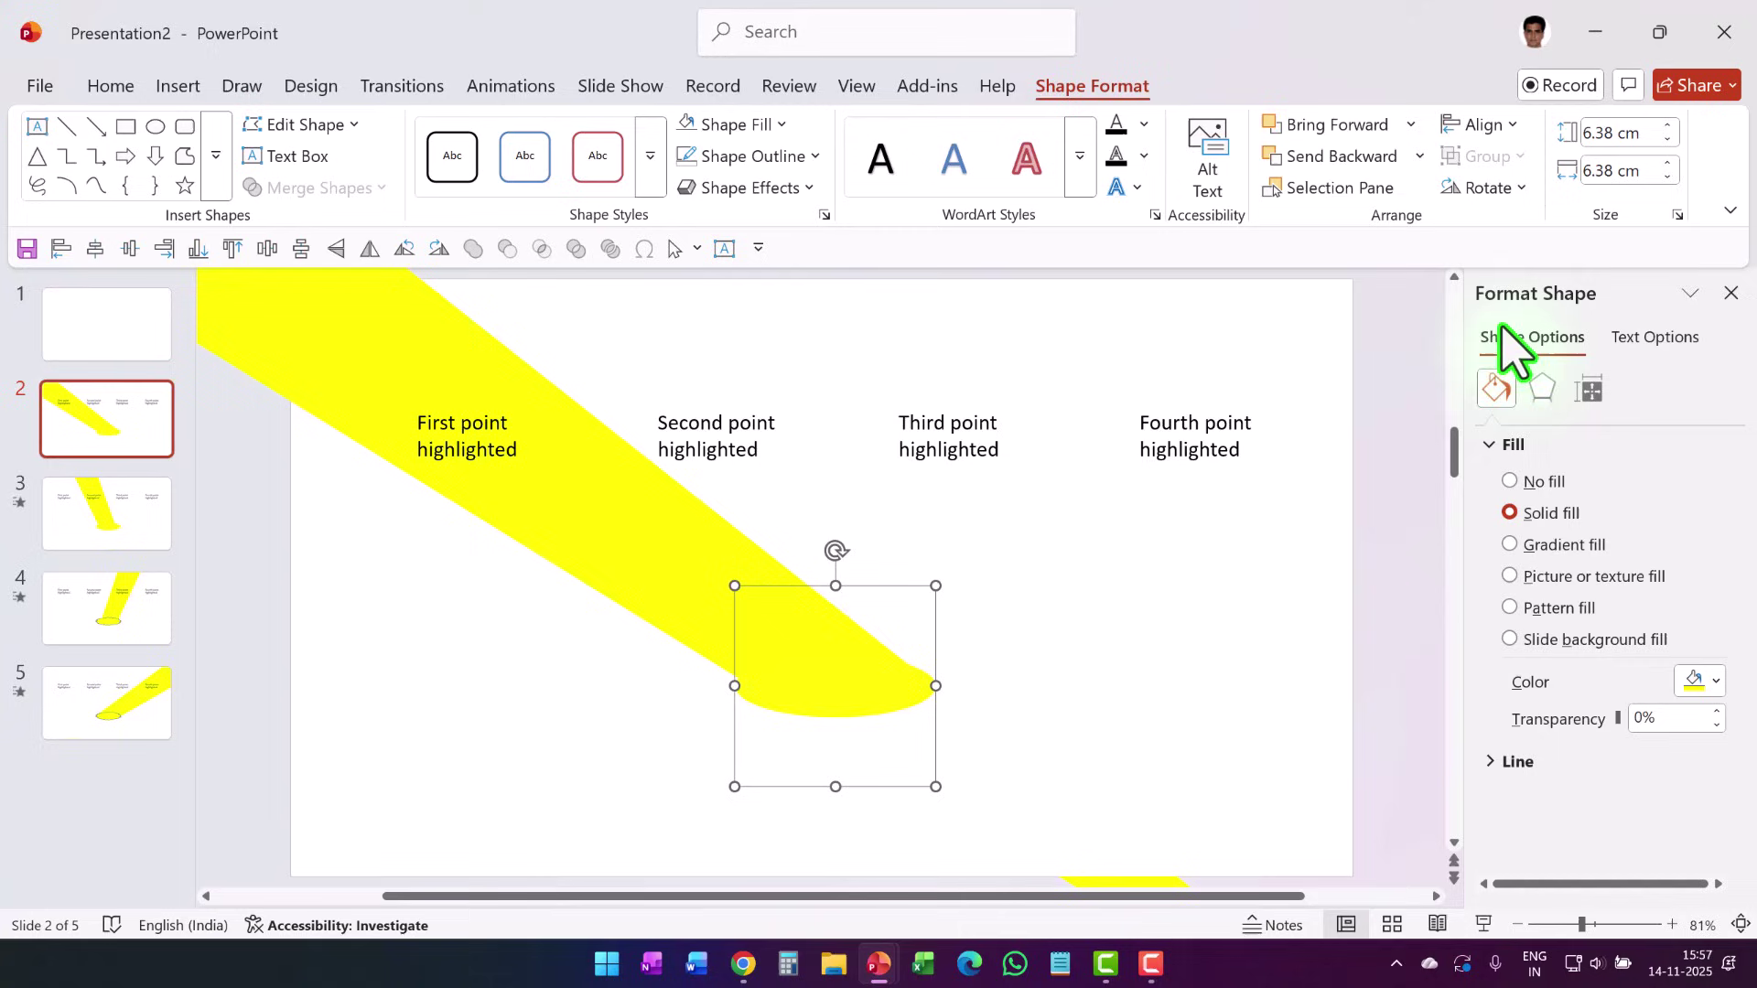
pyautogui.click(104, 353)
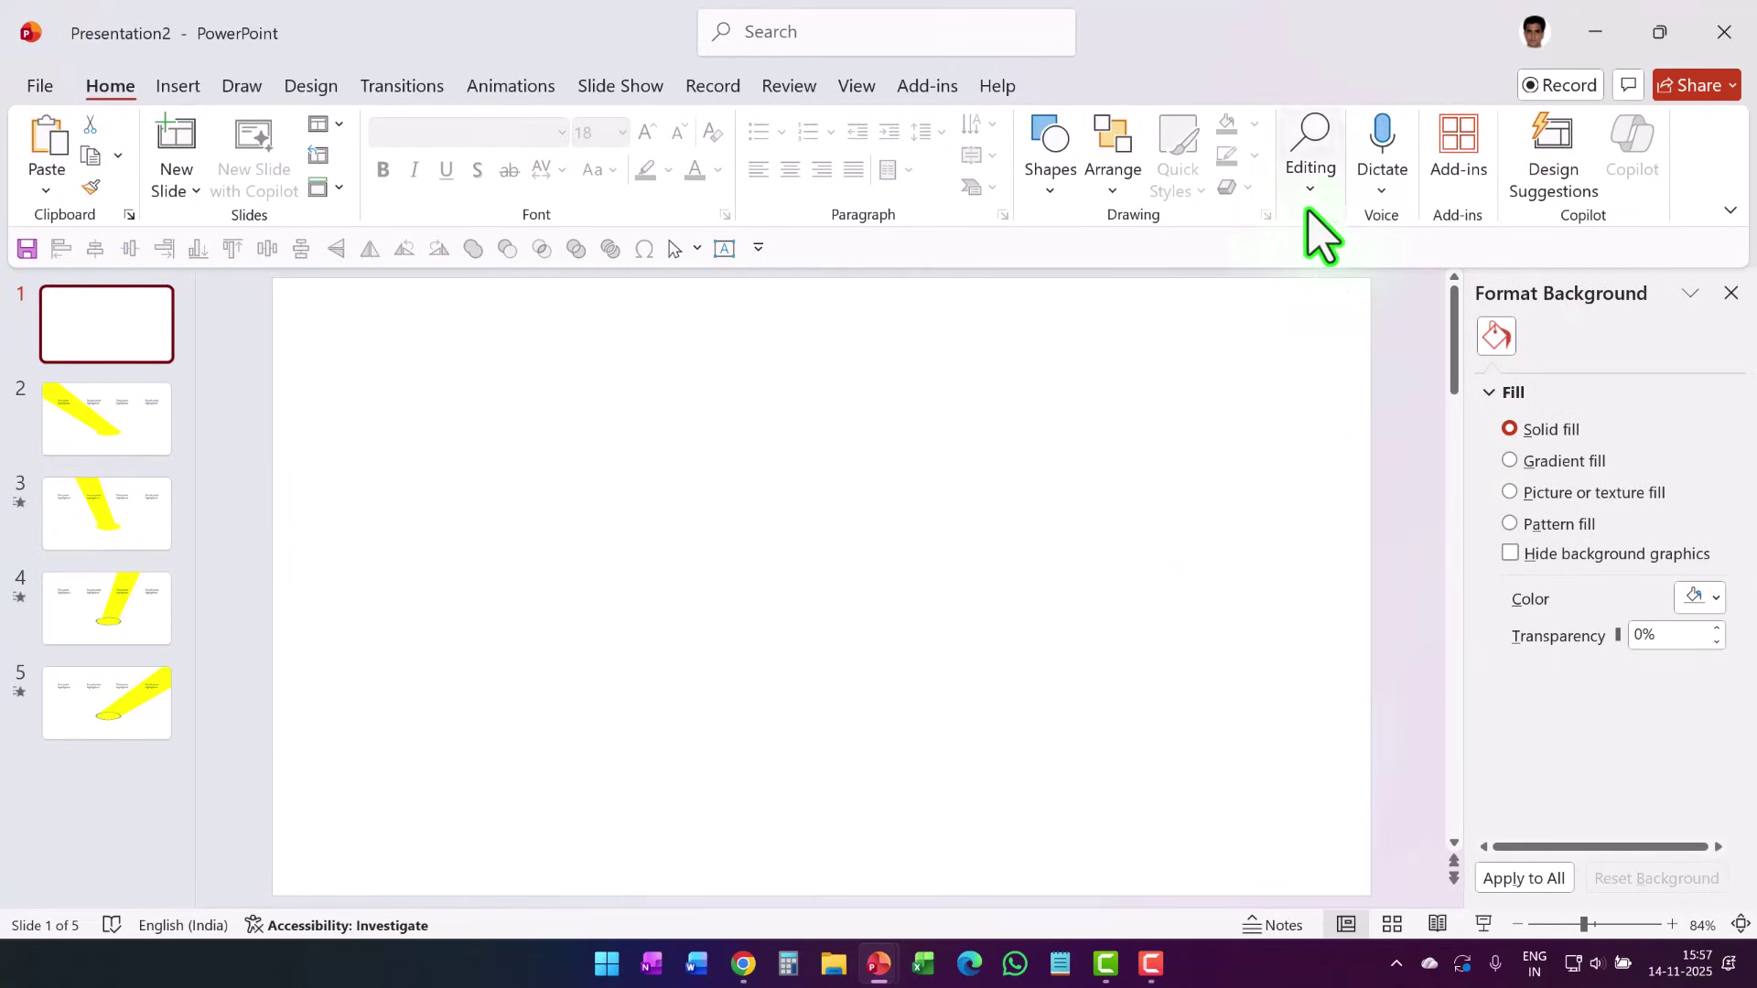
pyautogui.click(1053, 197)
pyautogui.click(1053, 431)
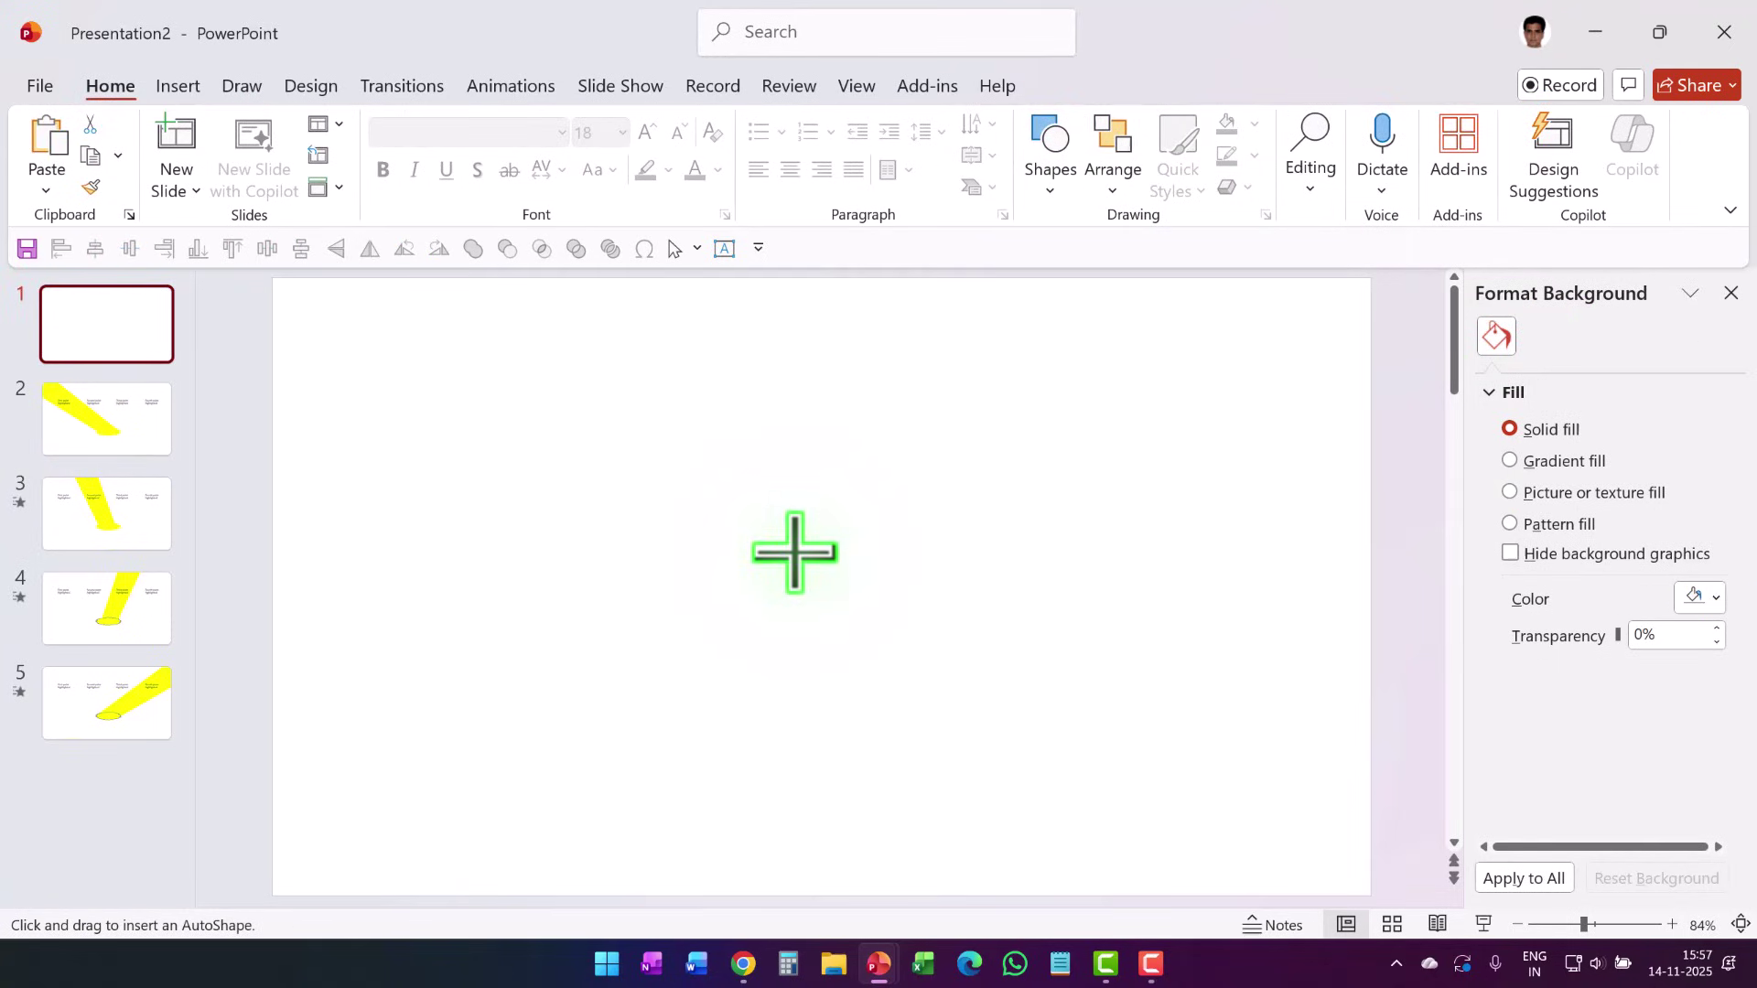
pyautogui.moveTo(786, 499); pyautogui.dragTo(958, 672)
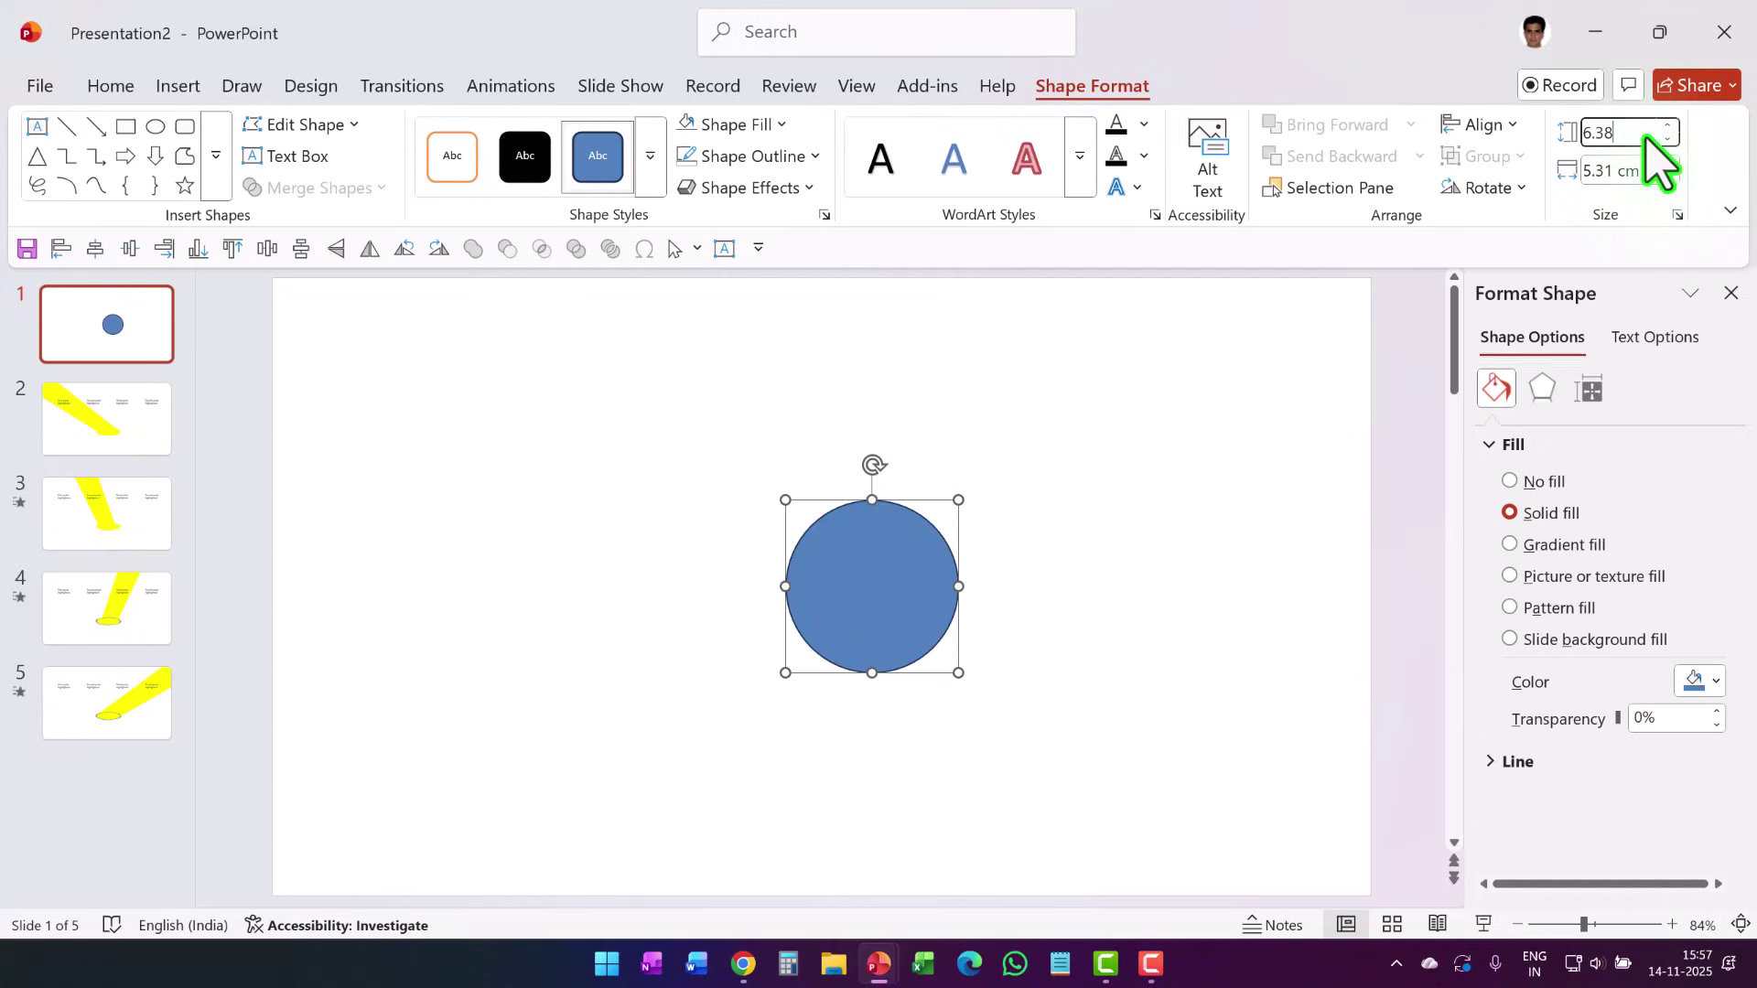
# - Duplicate the circle, center the copy over the original, enlarge it to about 8.35 cm and send it behind
pyautogui.click(925, 569)
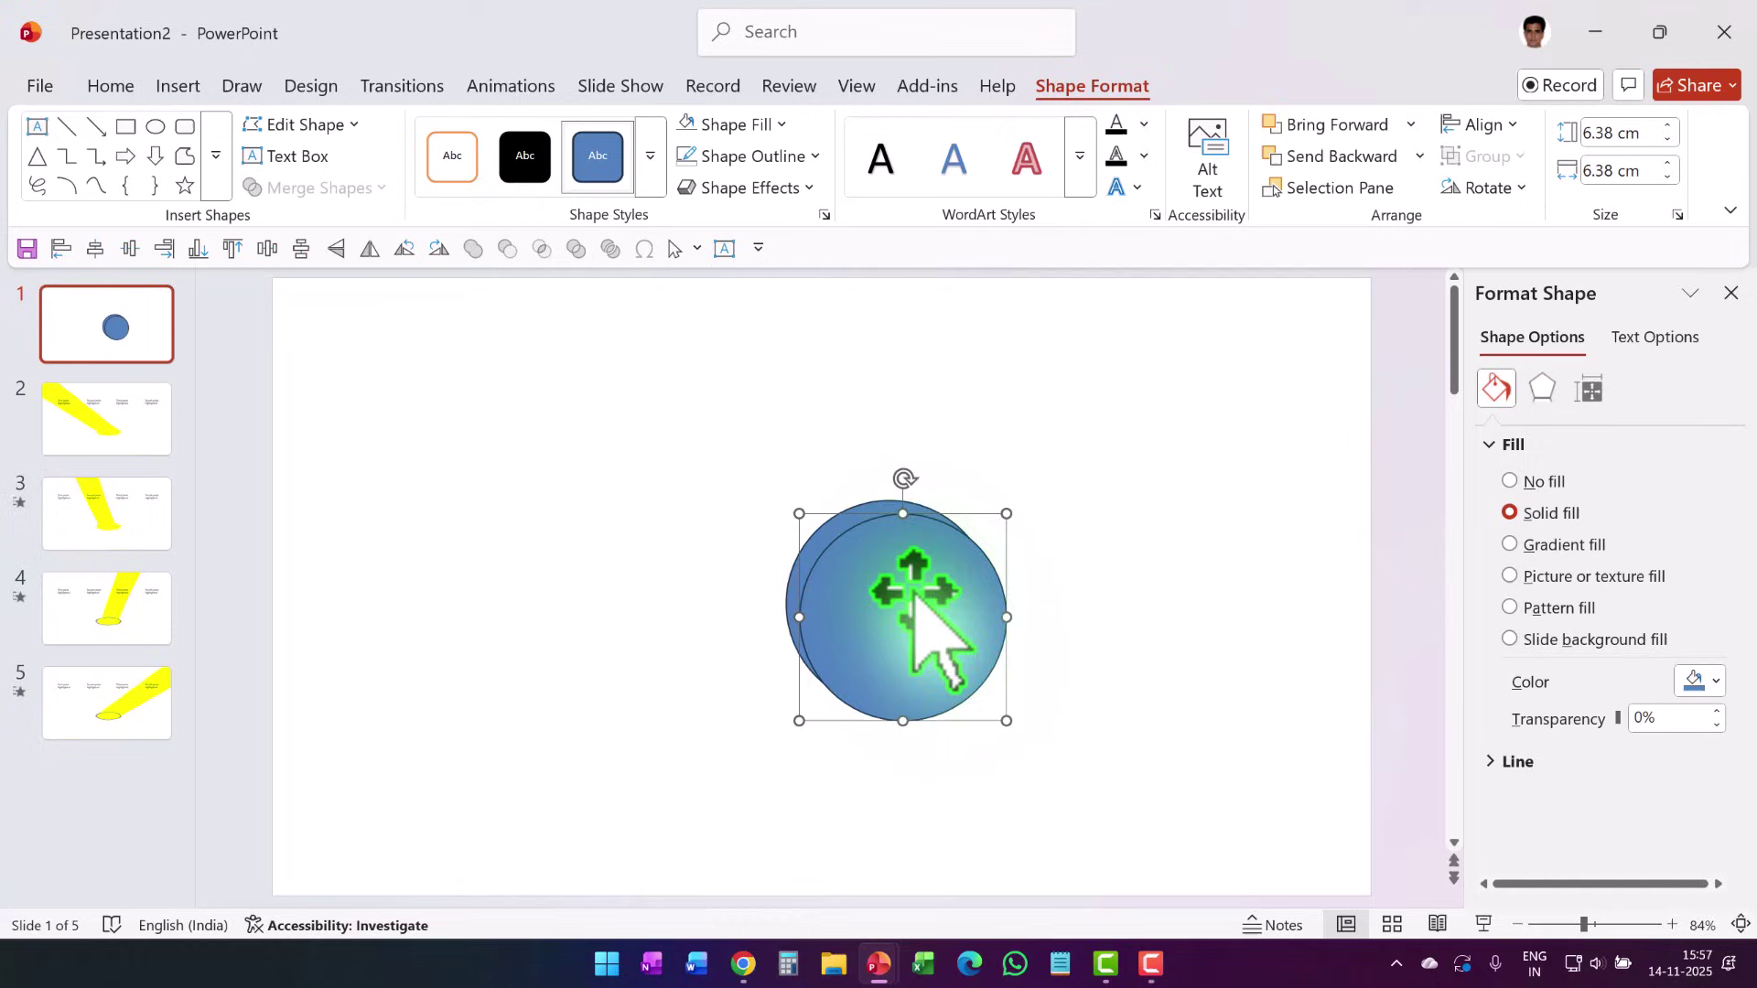
pyautogui.moveTo(903, 588); pyautogui.dragTo(901, 582)
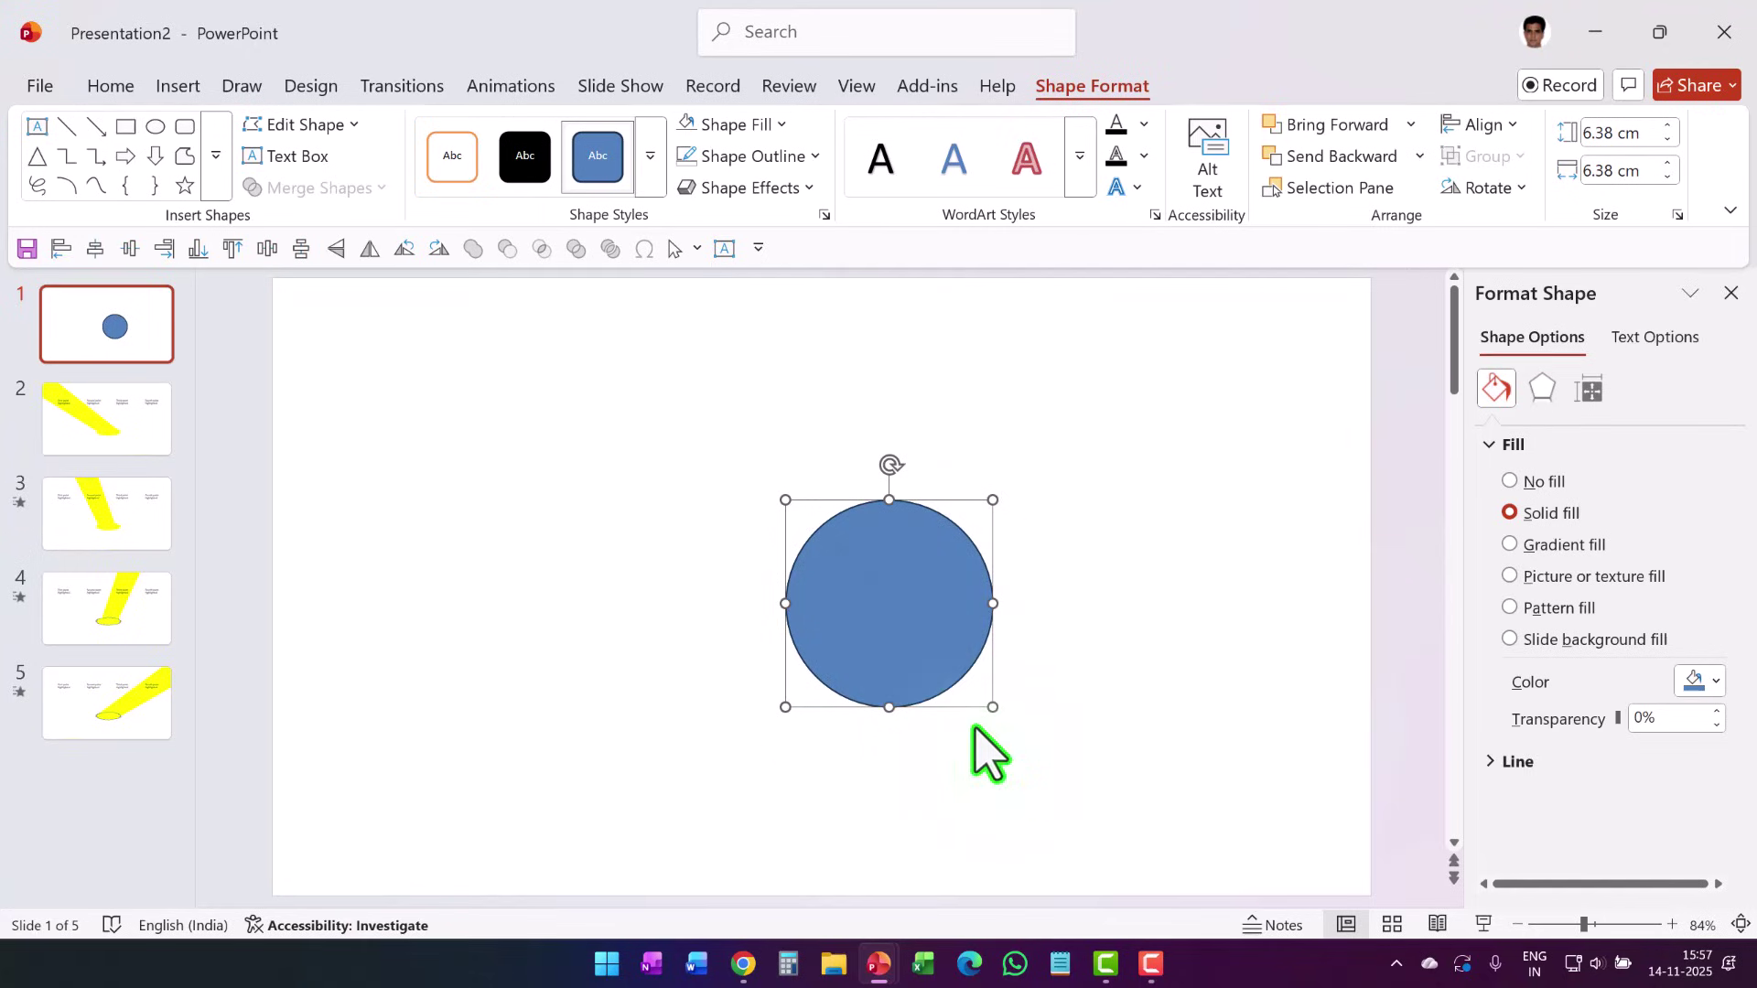
pyautogui.moveTo(993, 708); pyautogui.dragTo(1007, 741)
pyautogui.rightClick(955, 612)
pyautogui.click(1051, 611)
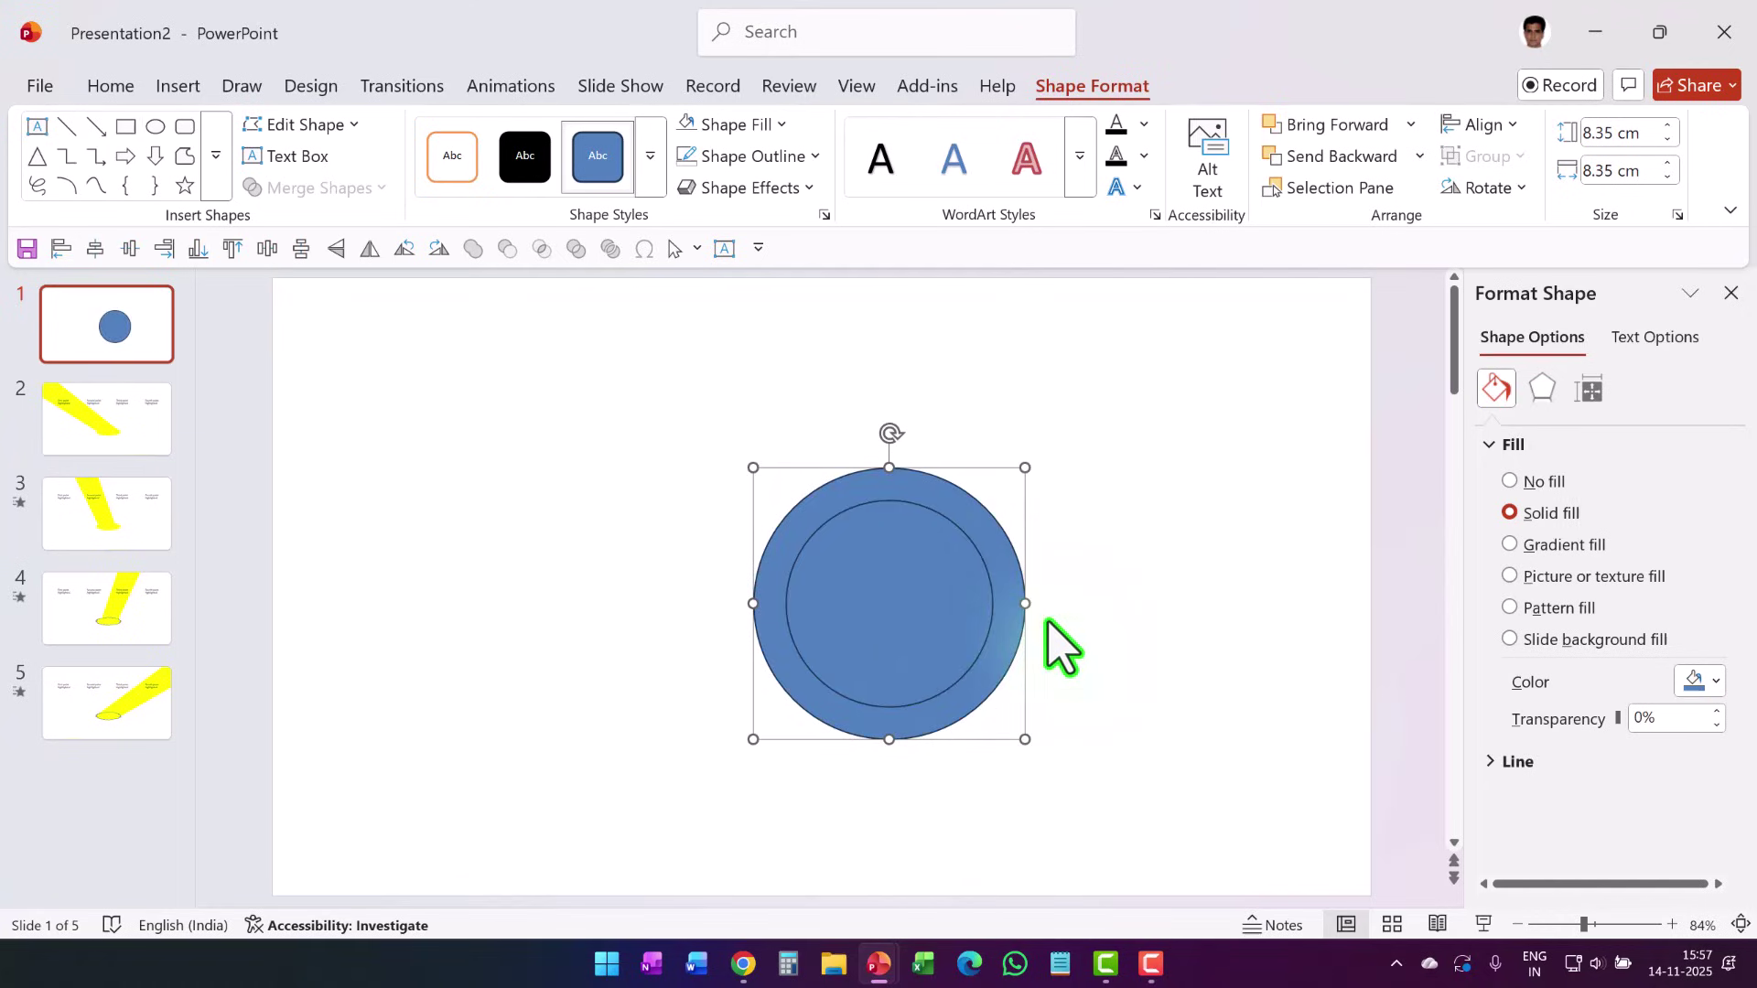
pyautogui.click(1043, 604)
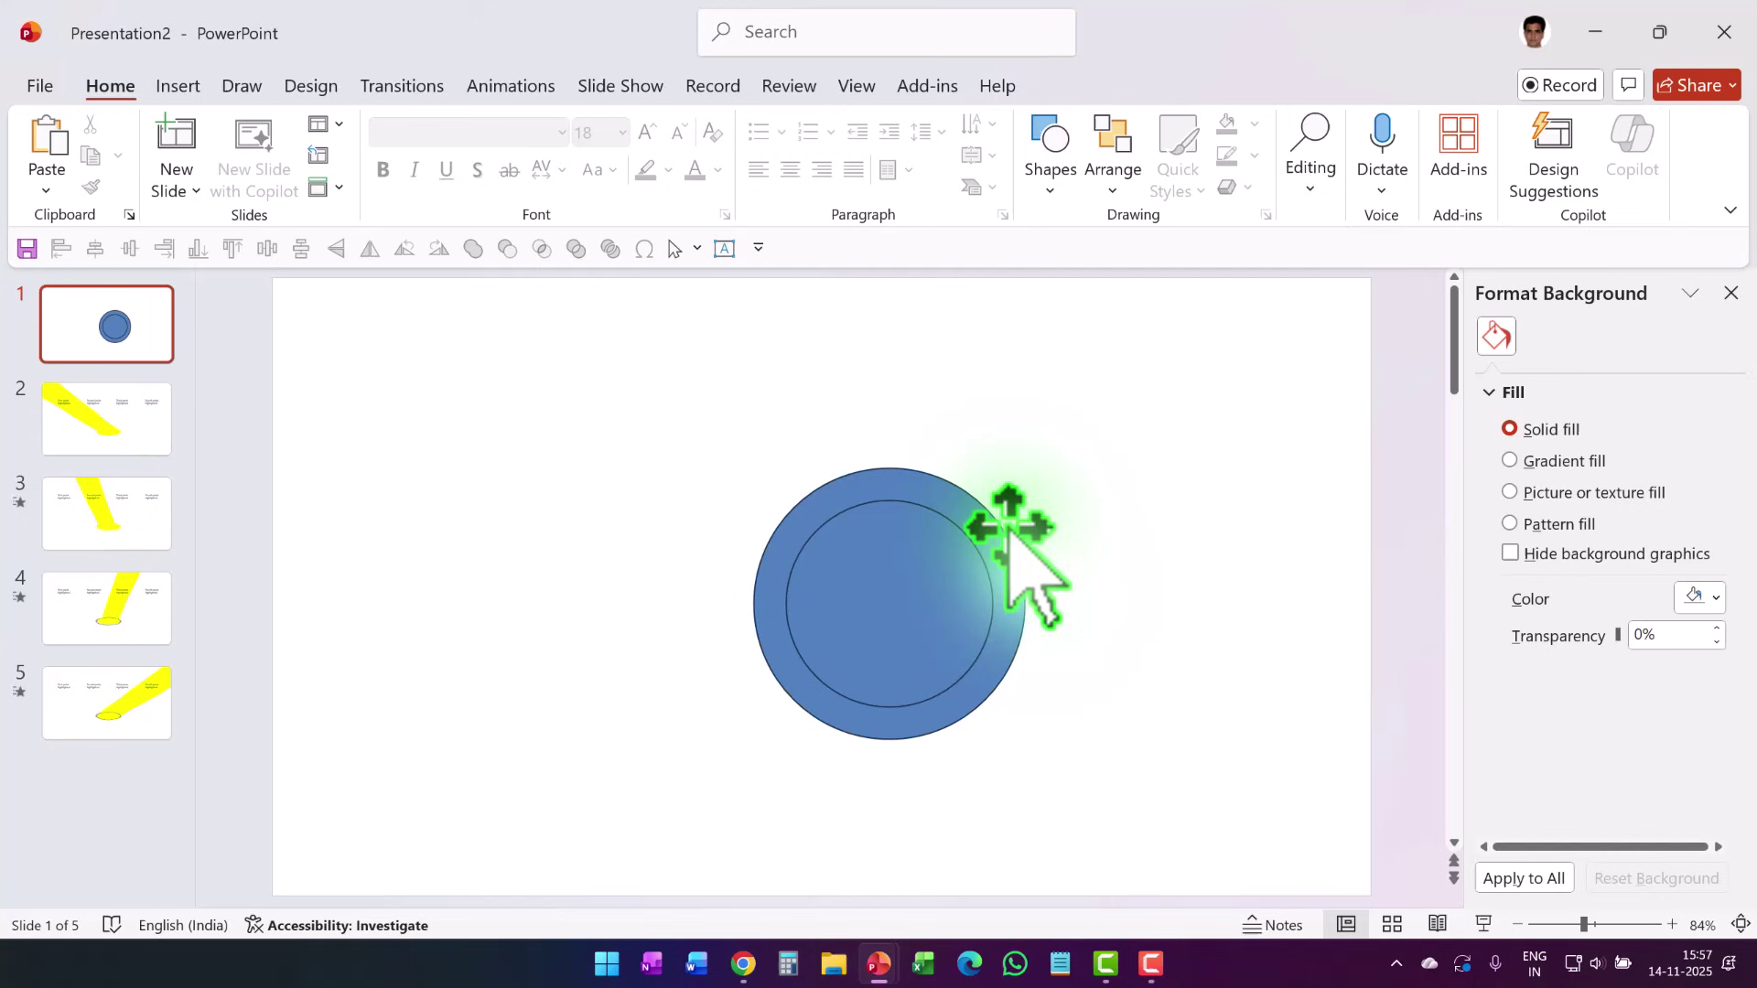
# - Paste the brushed-metal picture onto slide 1 and view its source in the Pixabay chrome texture results
pyautogui.hotkey('ctrl', 'v')
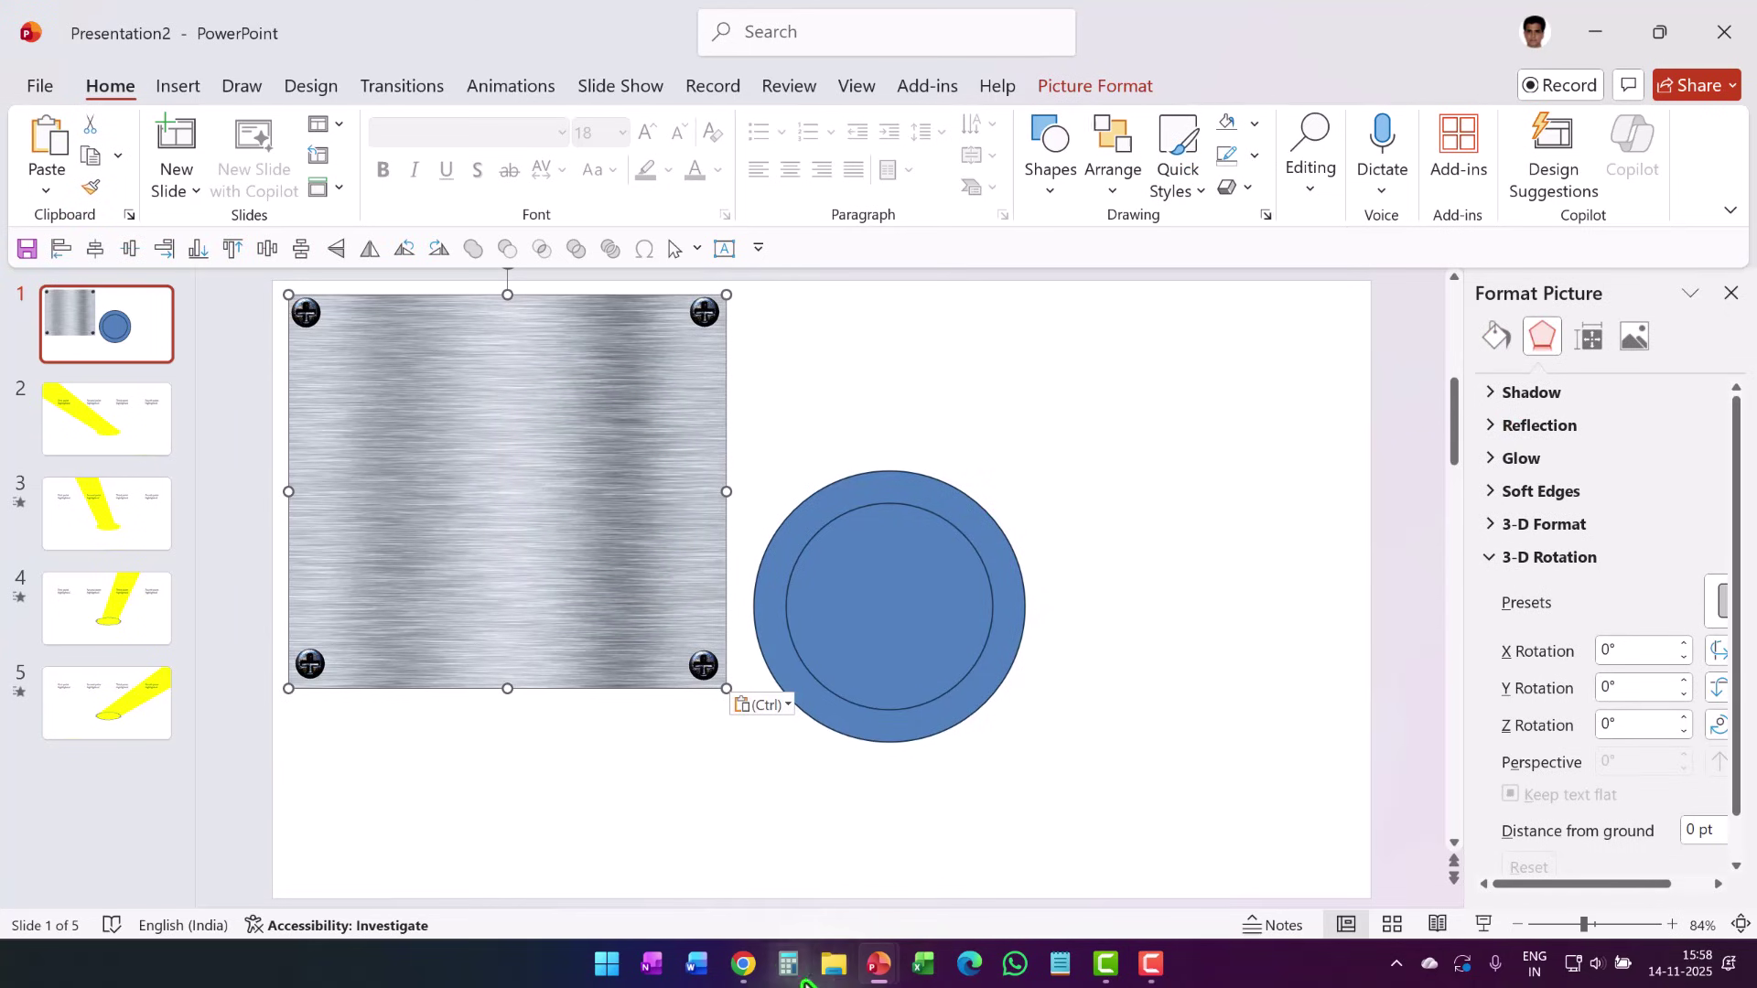
pyautogui.click(743, 967)
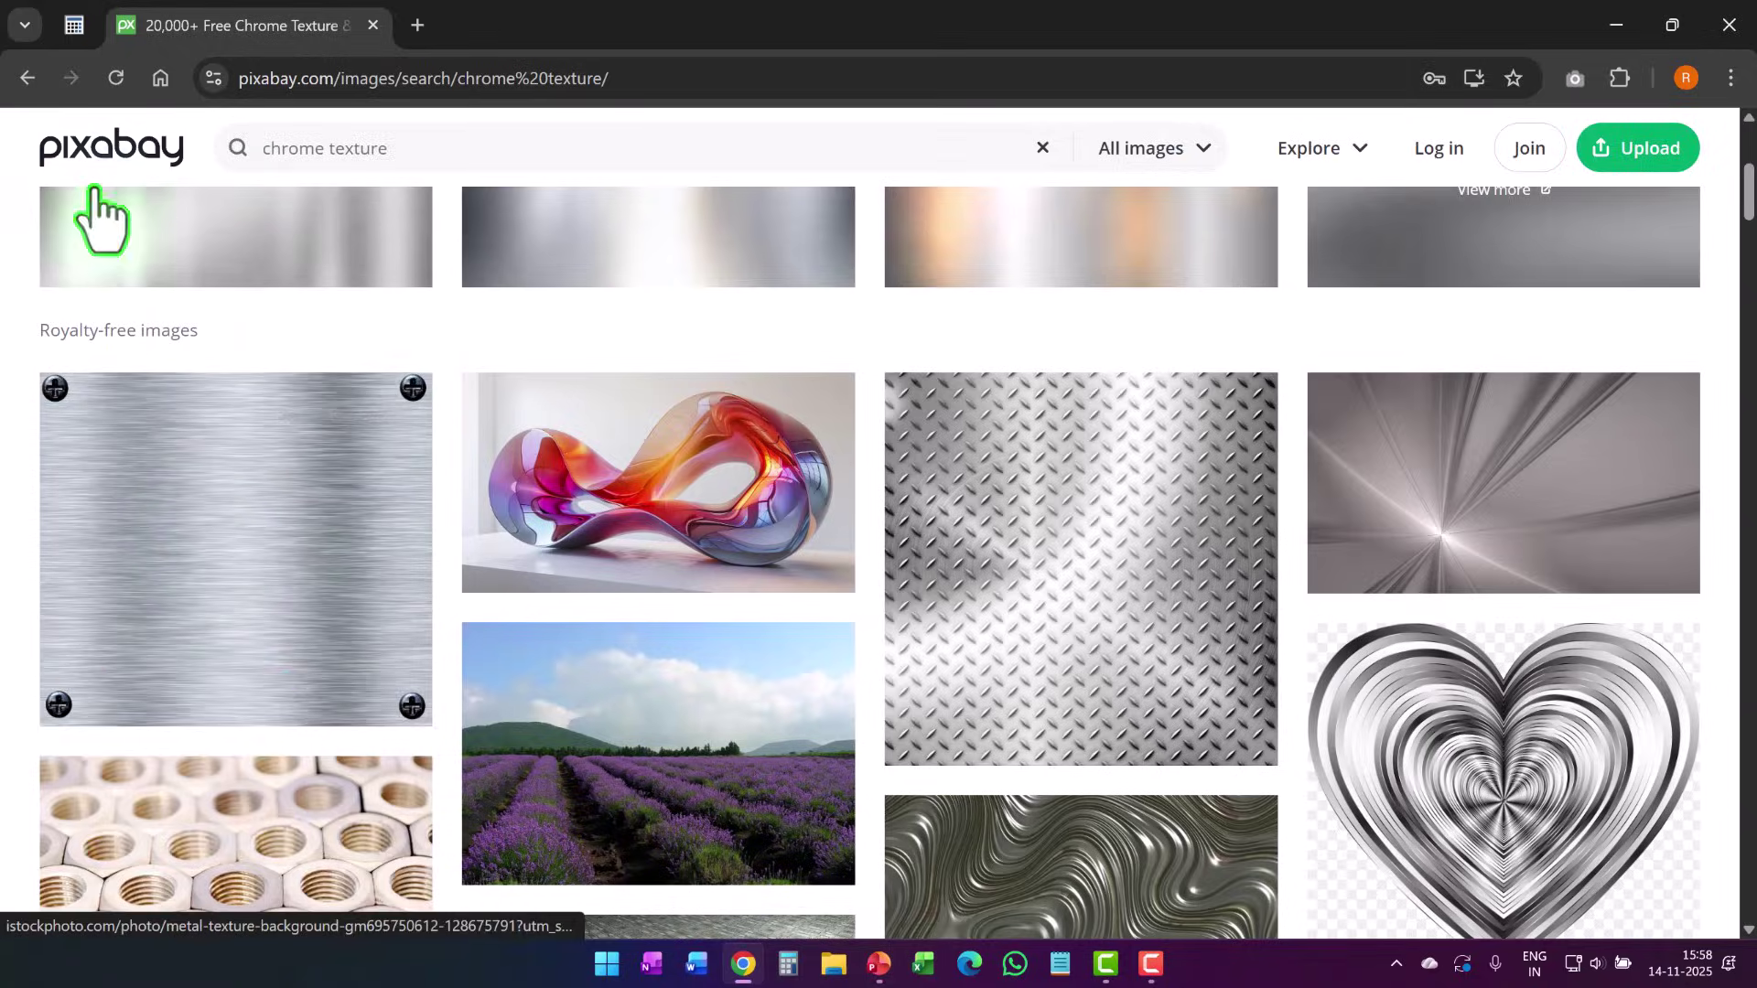
pyautogui.scroll(5, 184, 537)
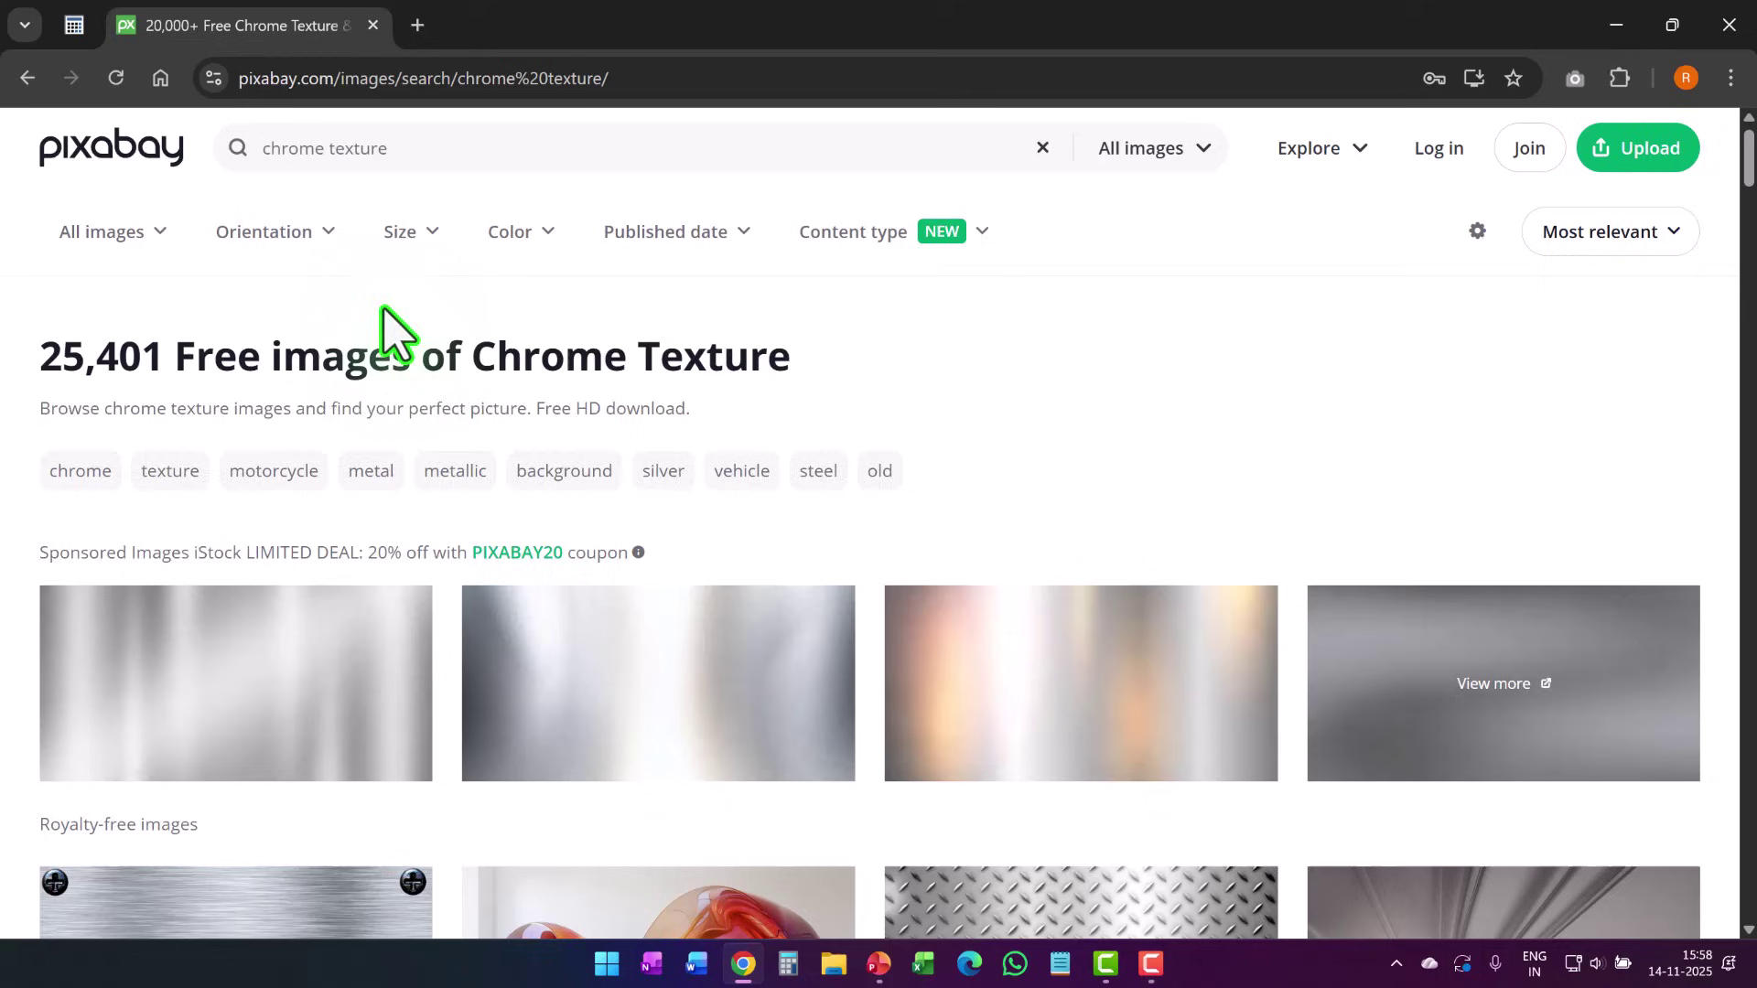
pyautogui.scroll(-3, 284, 695)
pyautogui.scroll(-4, 265, 723)
pyautogui.hotkey('alt', 'Tab')
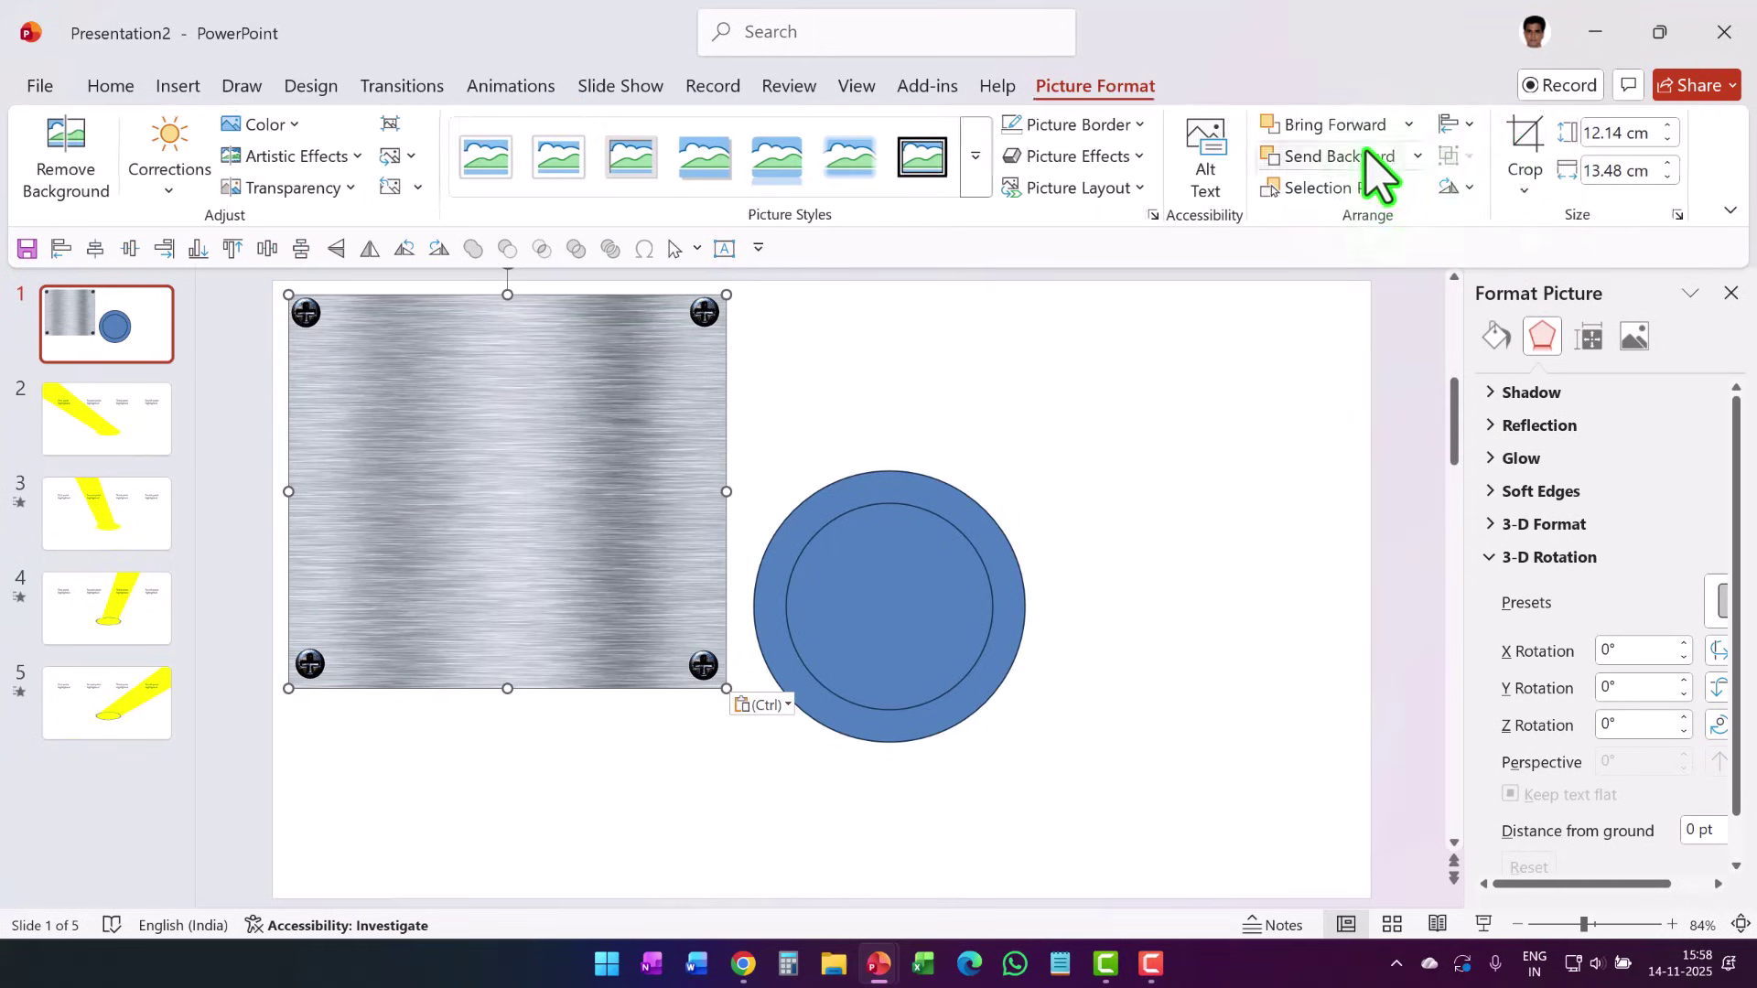
# - Crop the screws off both sides of the metal picture to about 10.22 cm wide and cut it to the clipboard
pyautogui.click(1530, 156)
pyautogui.moveTo(724, 490); pyautogui.dragTo(657, 489)
pyautogui.click(213, 458)
pyautogui.click(455, 404)
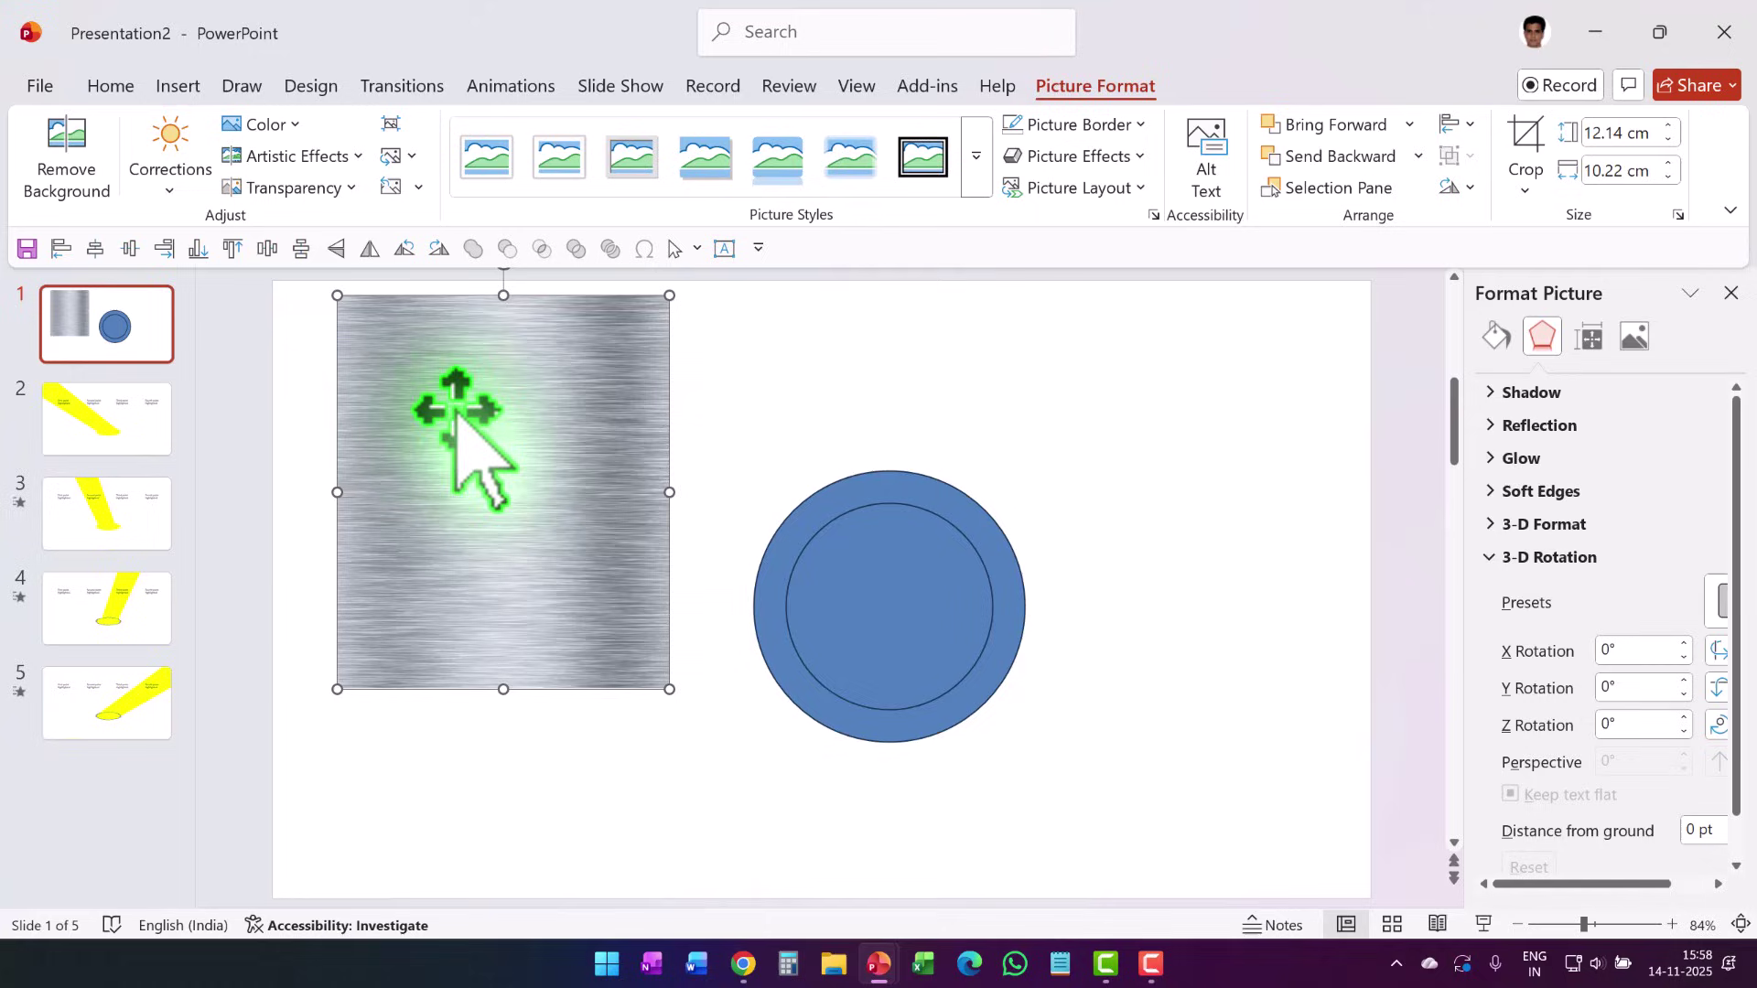
pyautogui.rightClick(460, 377)
pyautogui.click(512, 427)
# - Fill the outer circle with the metal picture from the clipboard and remove its outline
pyautogui.click(995, 535)
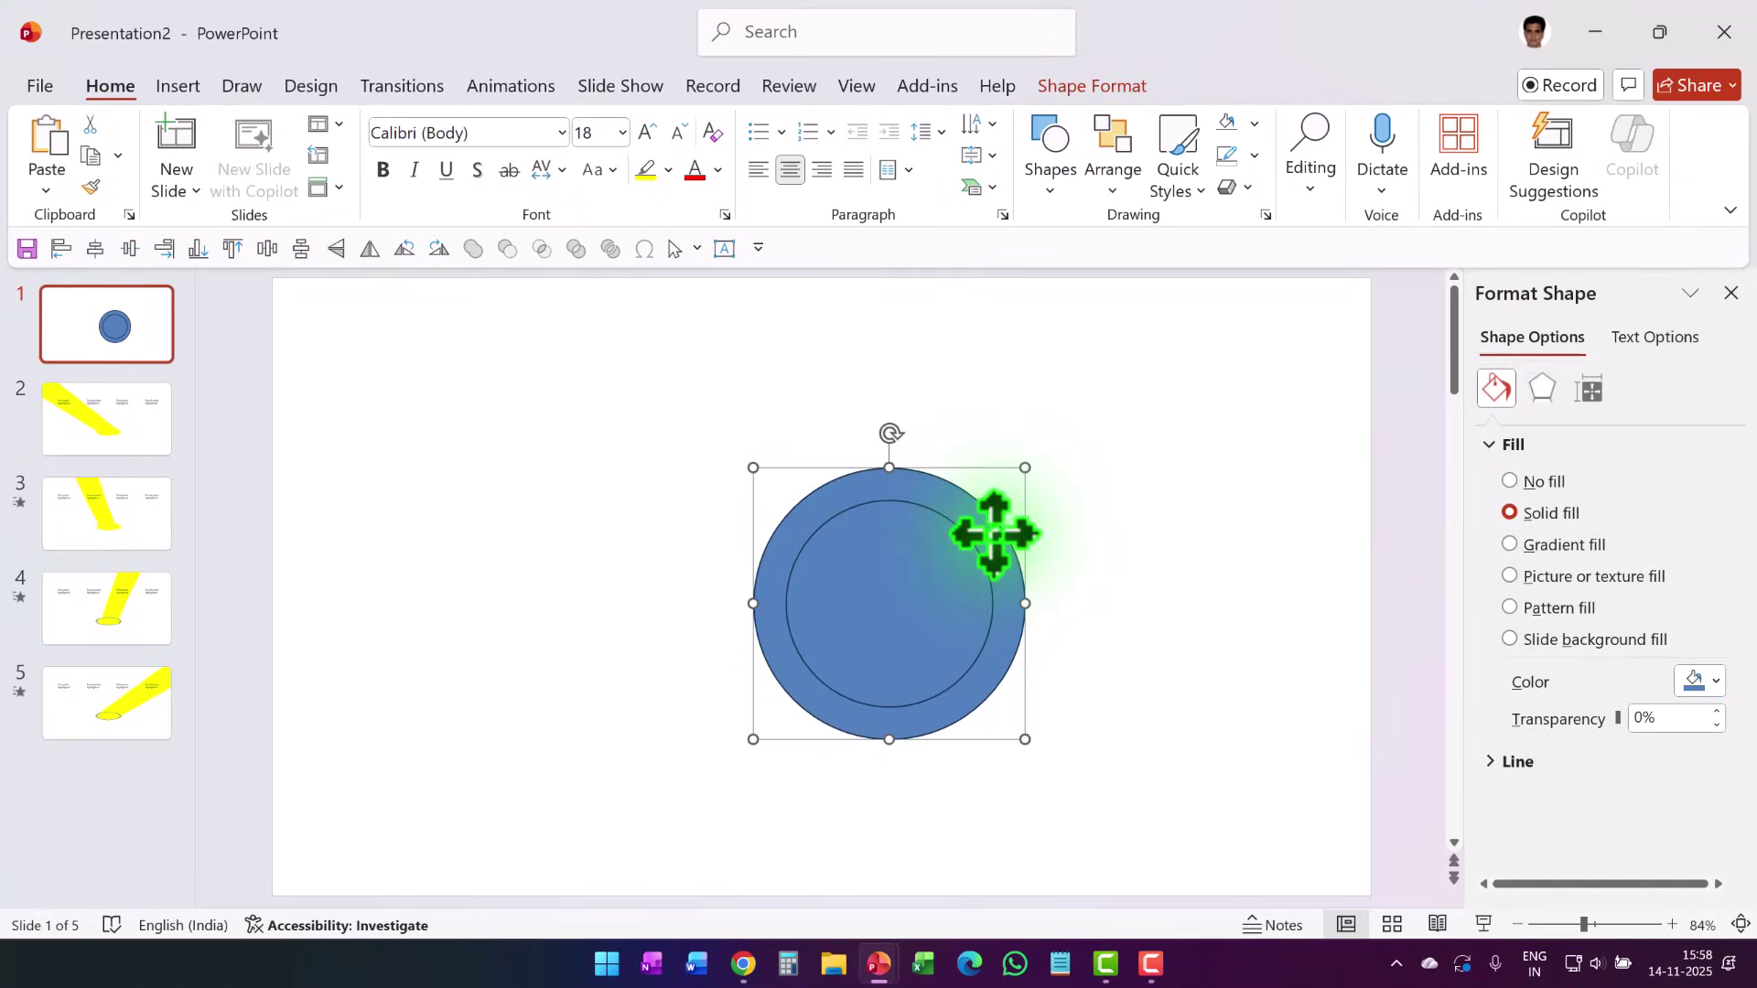
pyautogui.click(1553, 579)
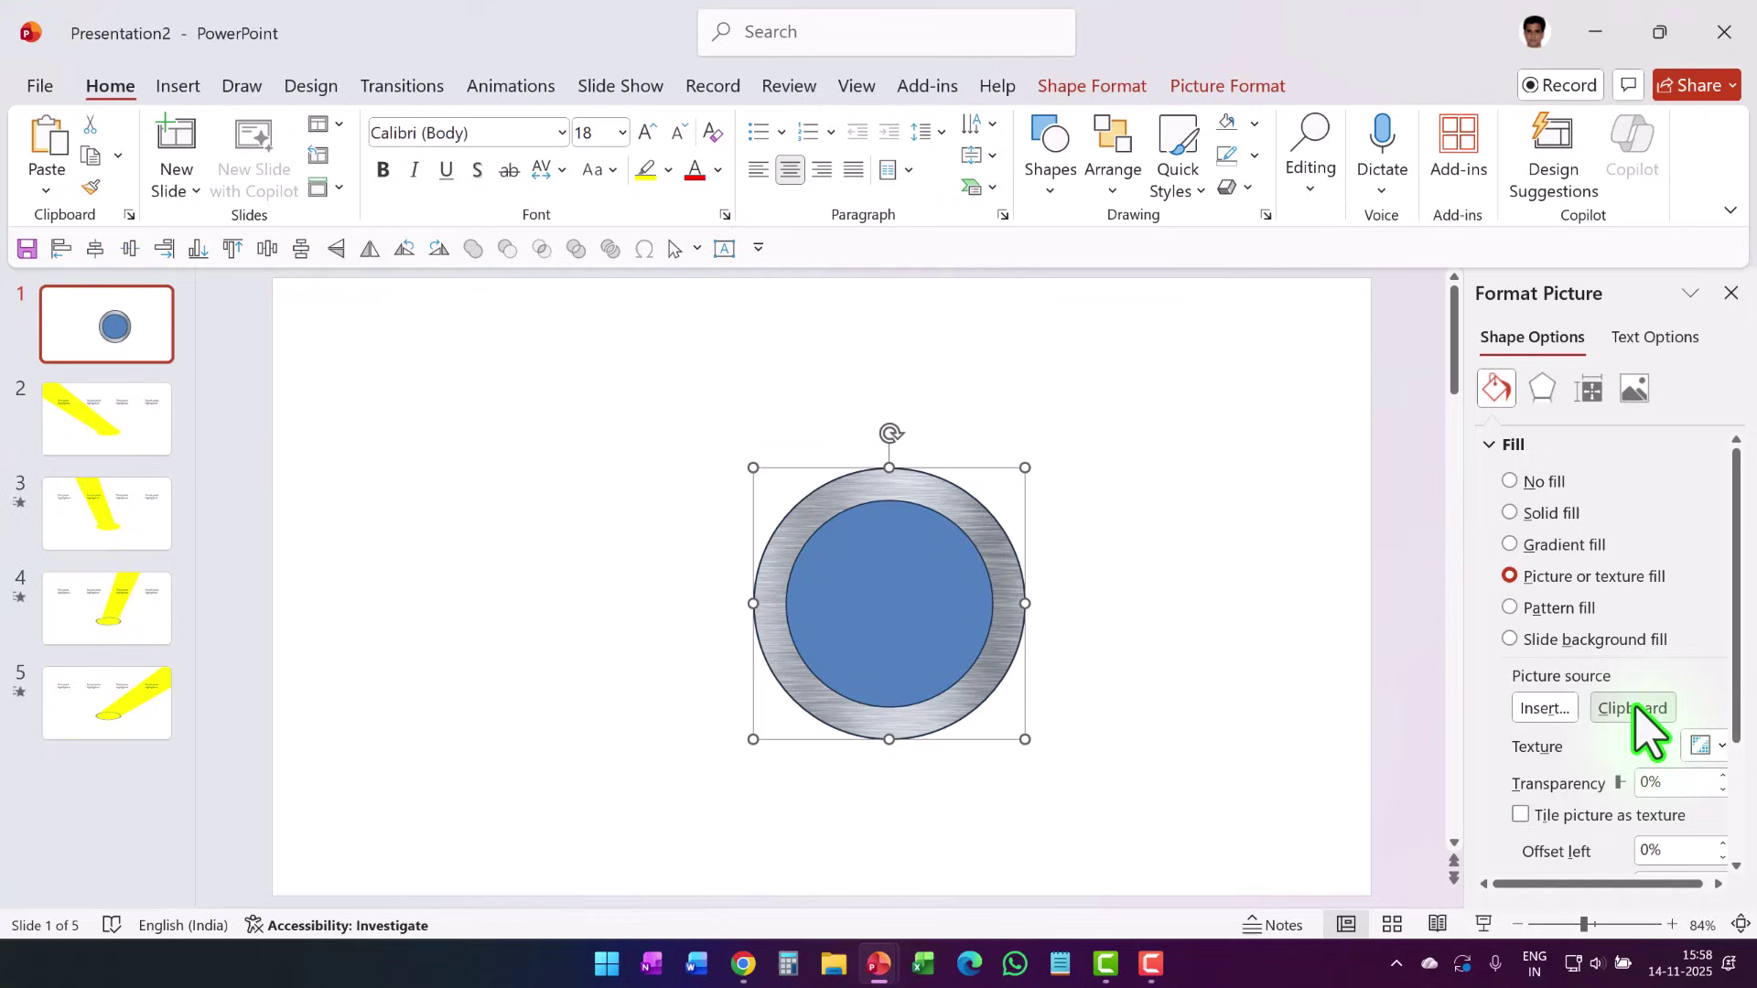
pyautogui.click(1254, 155)
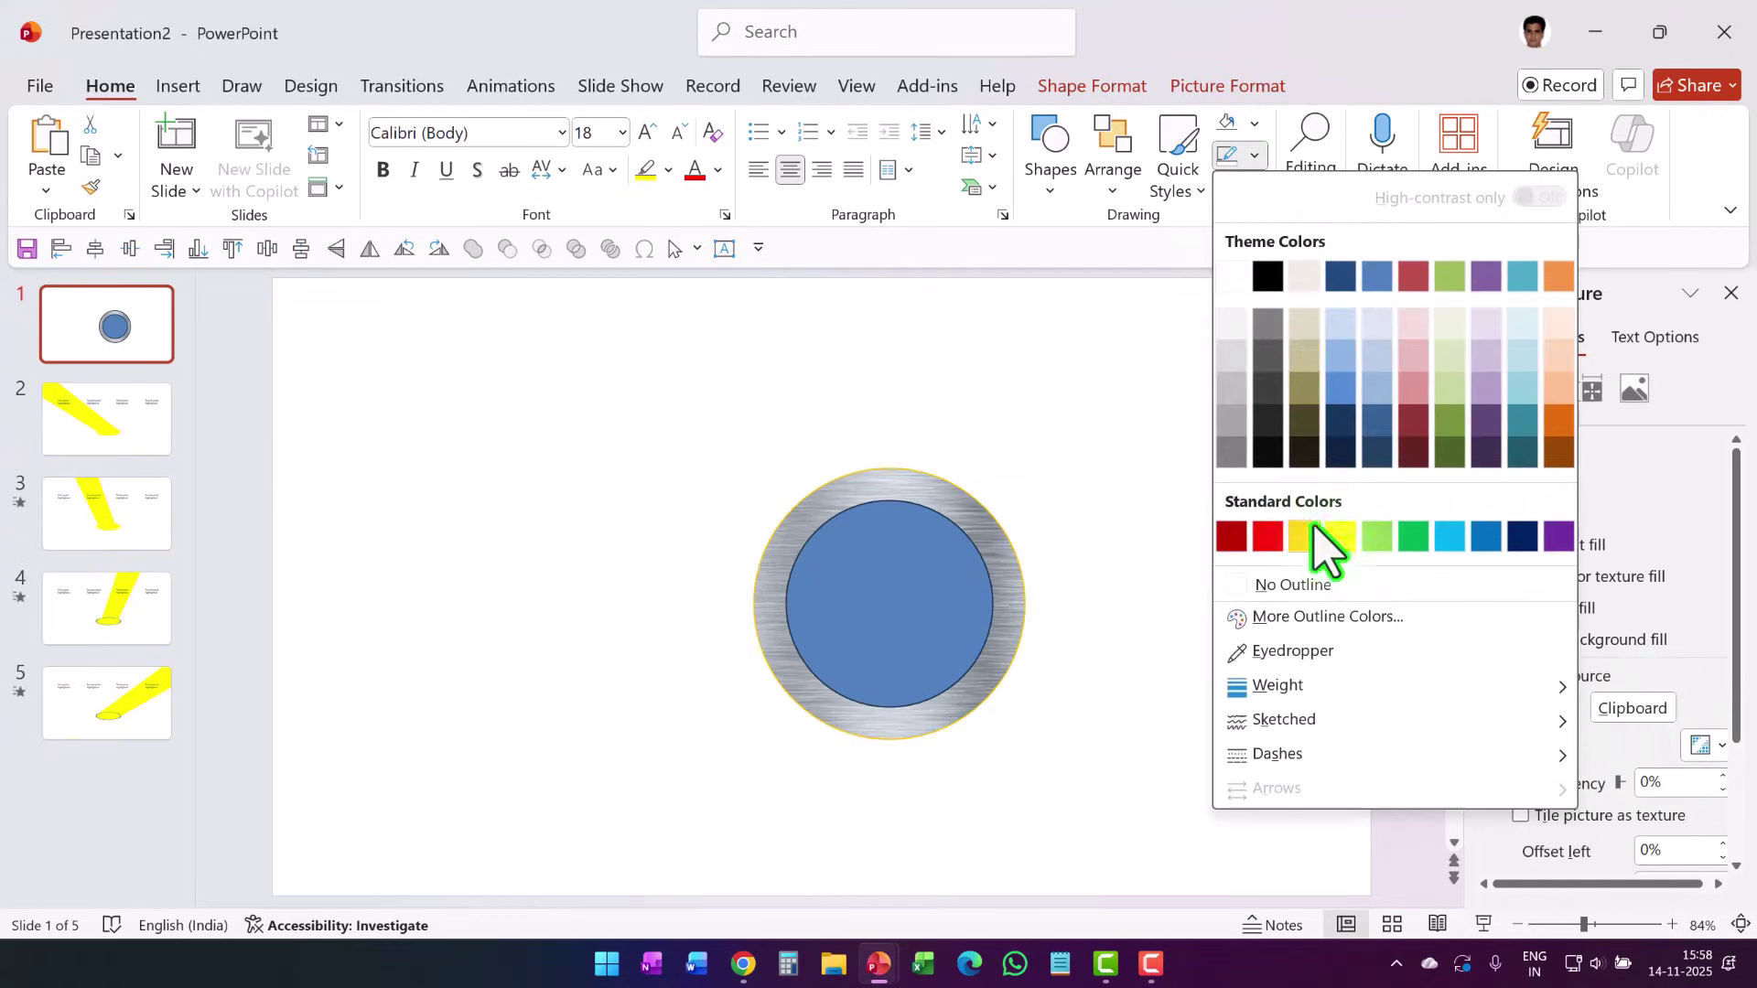
pyautogui.click(1315, 590)
pyautogui.click(1196, 804)
# - Fill the inner circle with standard yellow and remove its outline
pyautogui.click(942, 623)
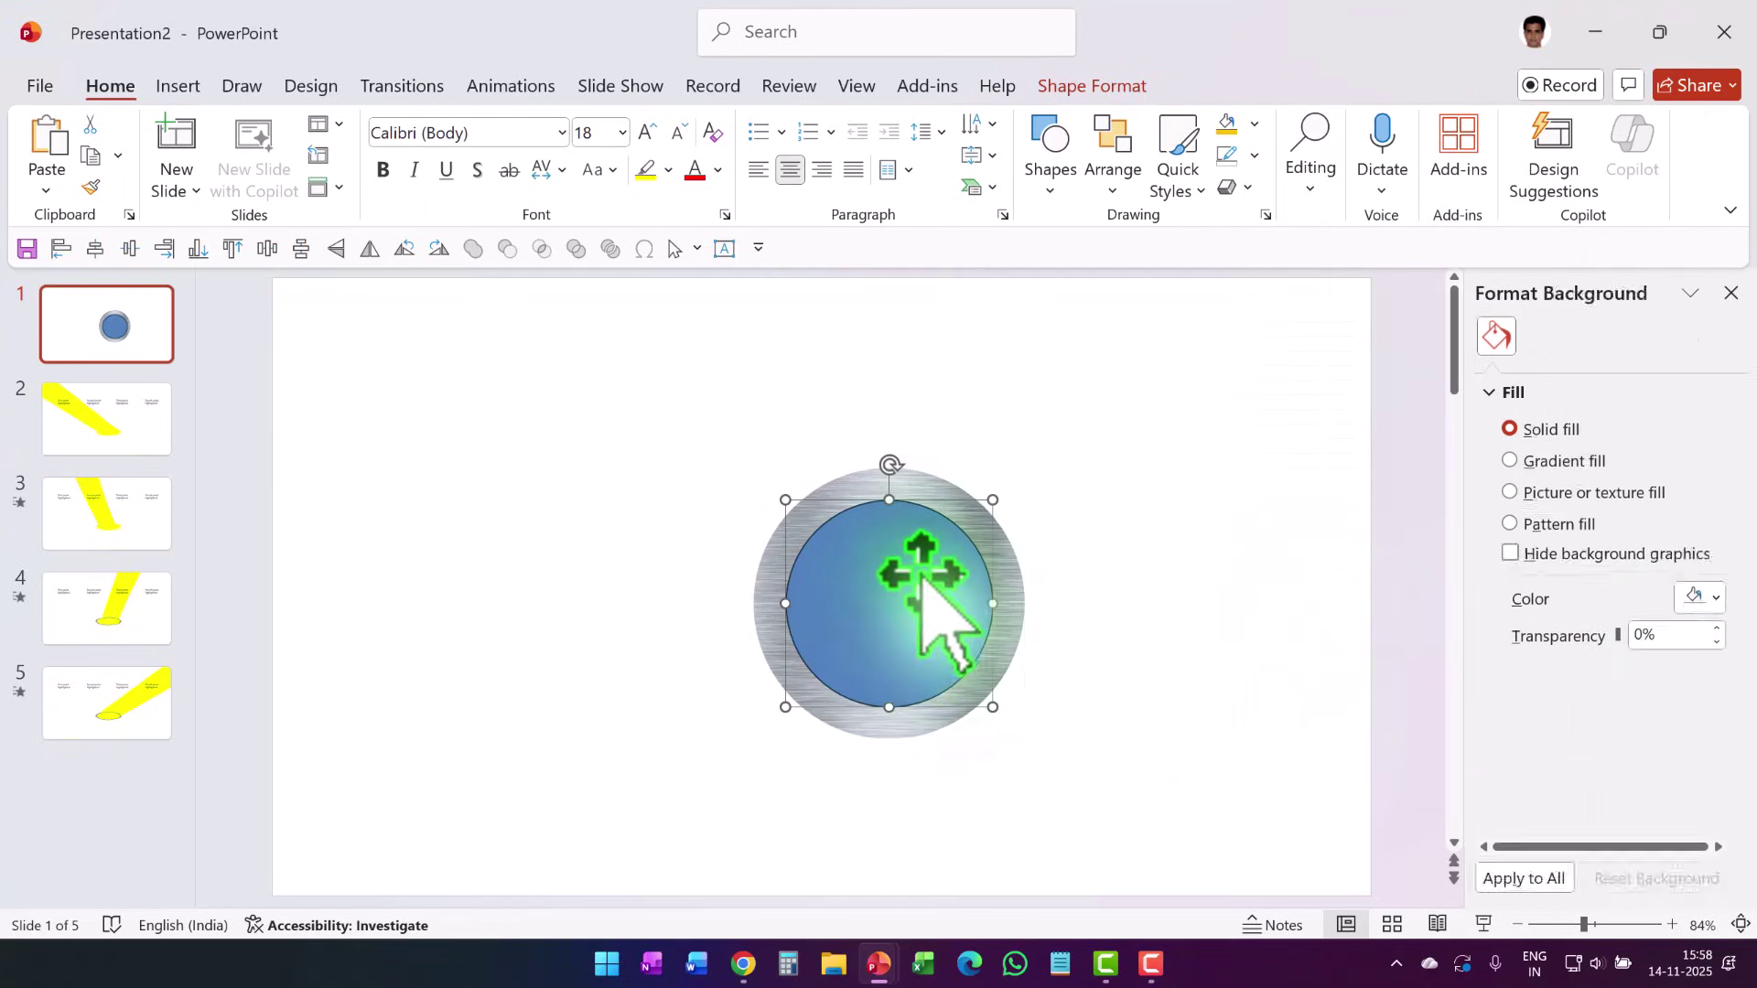
pyautogui.click(1254, 122)
pyautogui.click(1340, 535)
pyautogui.click(1253, 156)
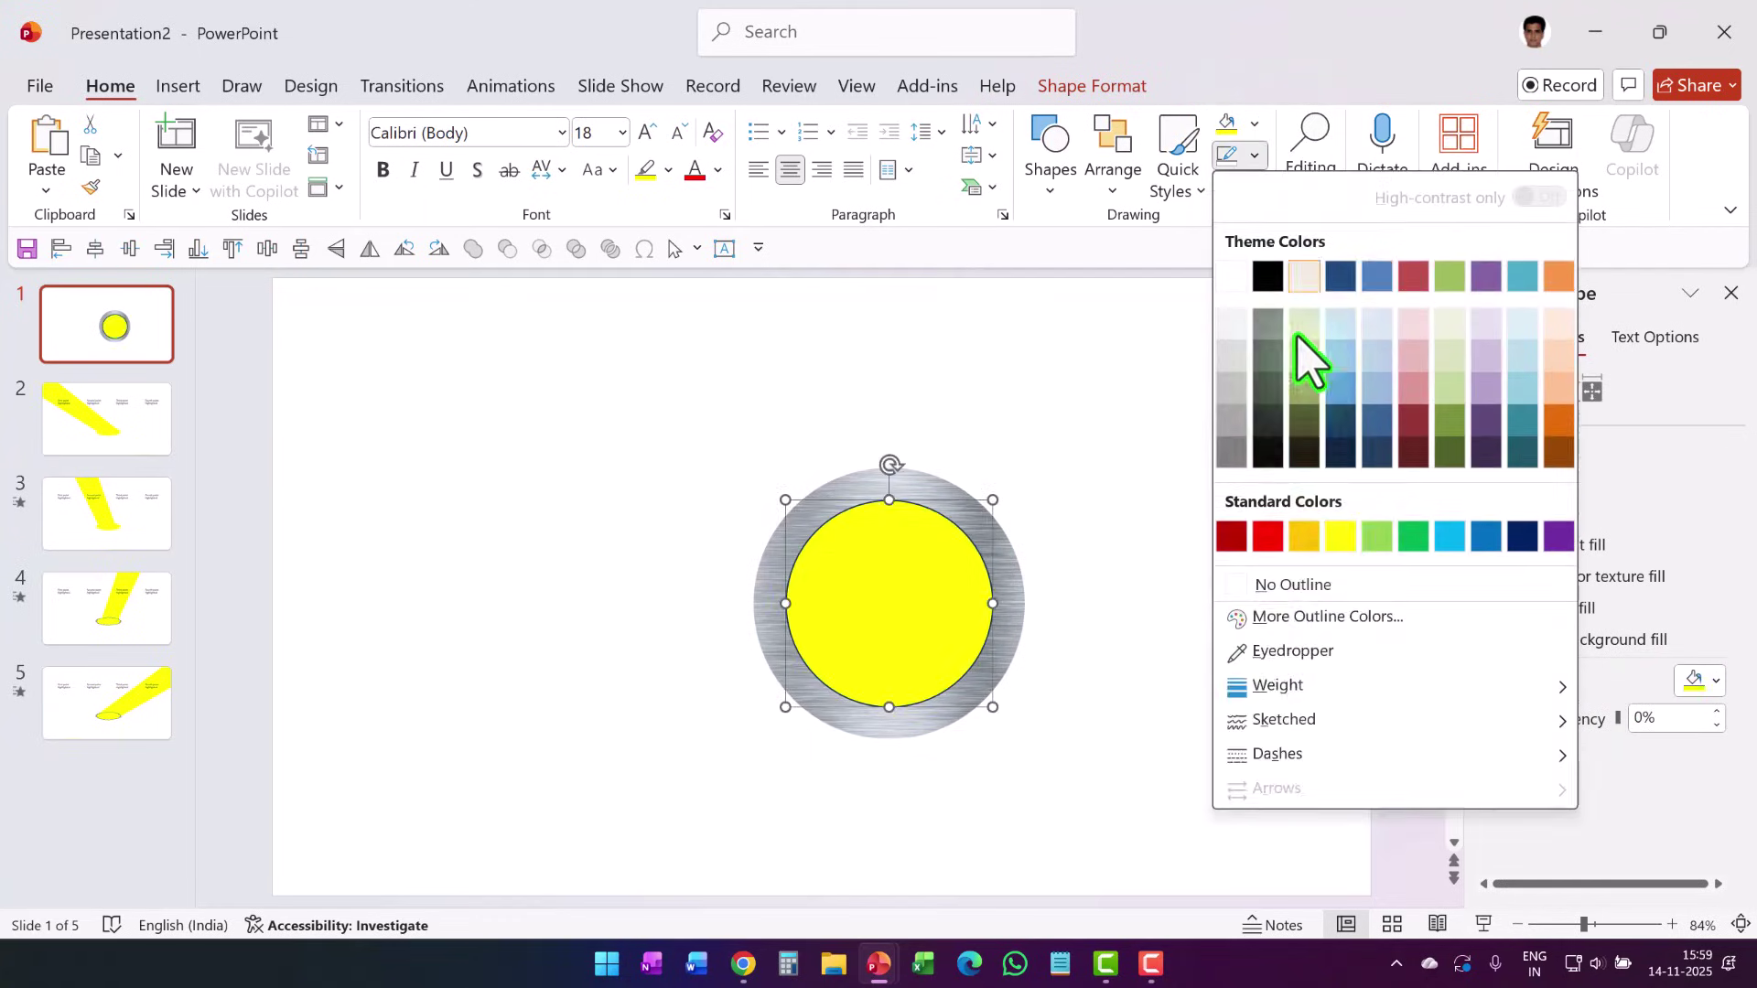
pyautogui.click(1291, 585)
# - Group the yellow circle and the metal ring on slide 1
pyautogui.moveTo(1200, 879); pyautogui.dragTo(518, 289)
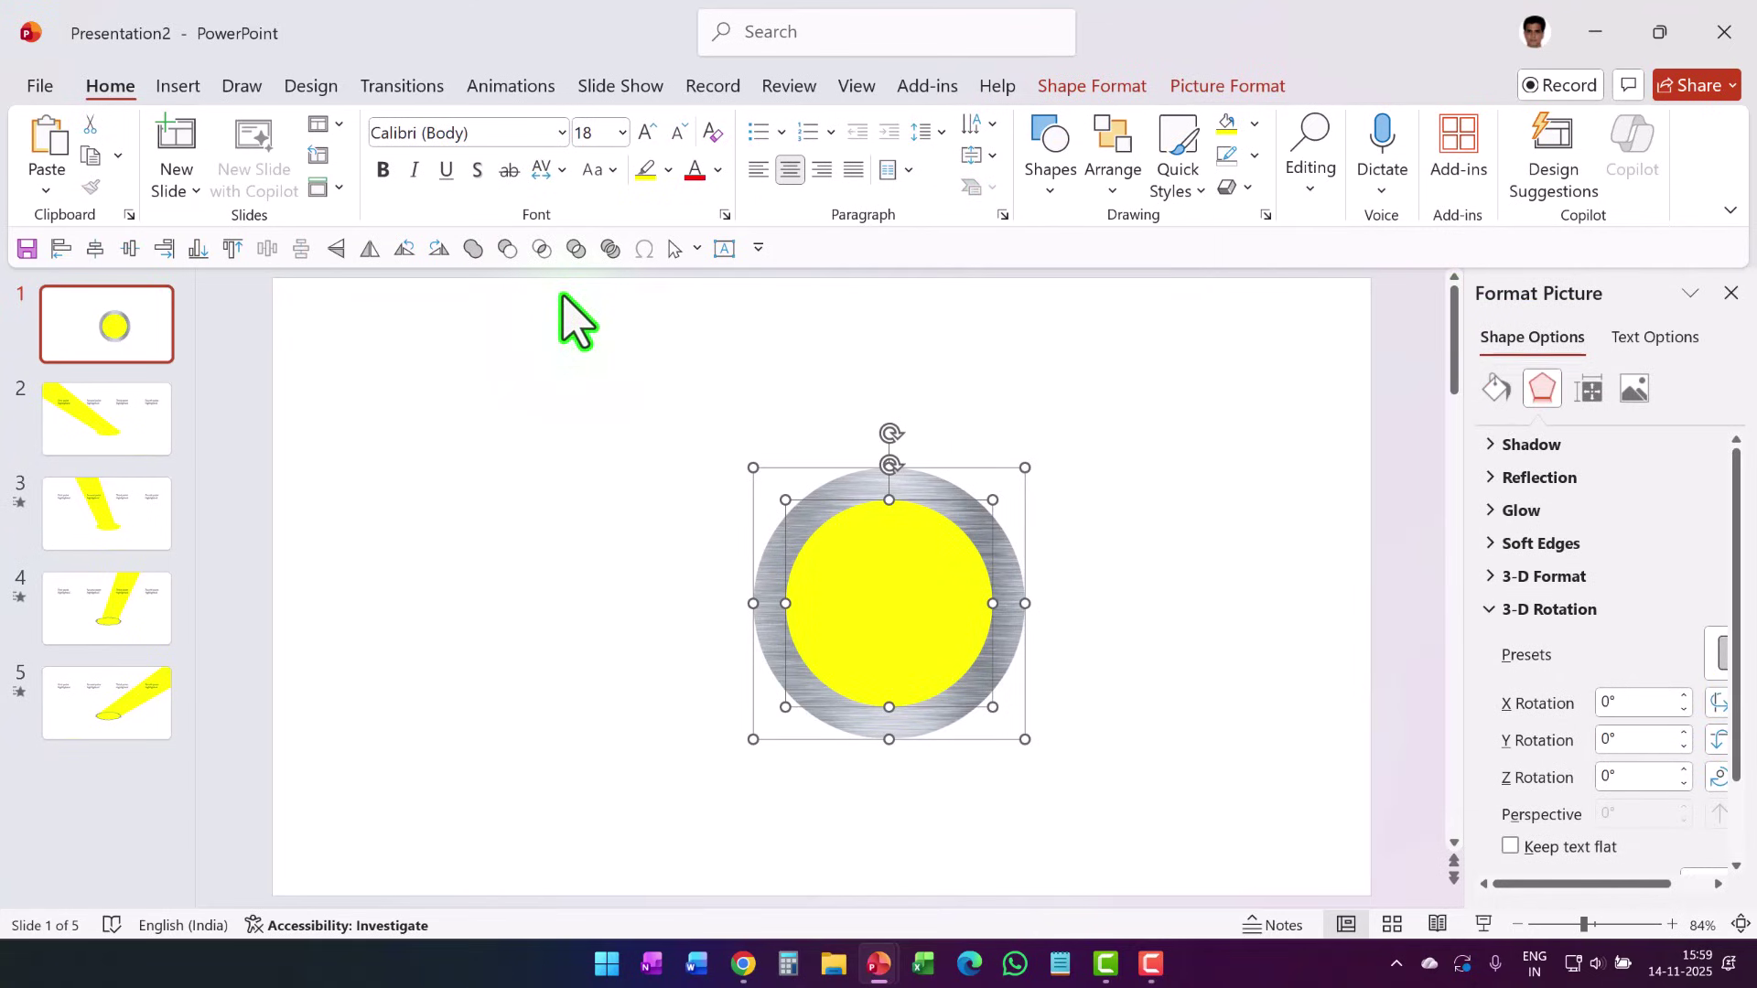
pyautogui.hotkey('ctrl', 'g')
pyautogui.rightClick(823, 532)
# - Apply the flat parallel 3-D rotation preset with X 306.5°, Y 301.3° and Z 57.6° to the group
pyautogui.rightClick(981, 577)
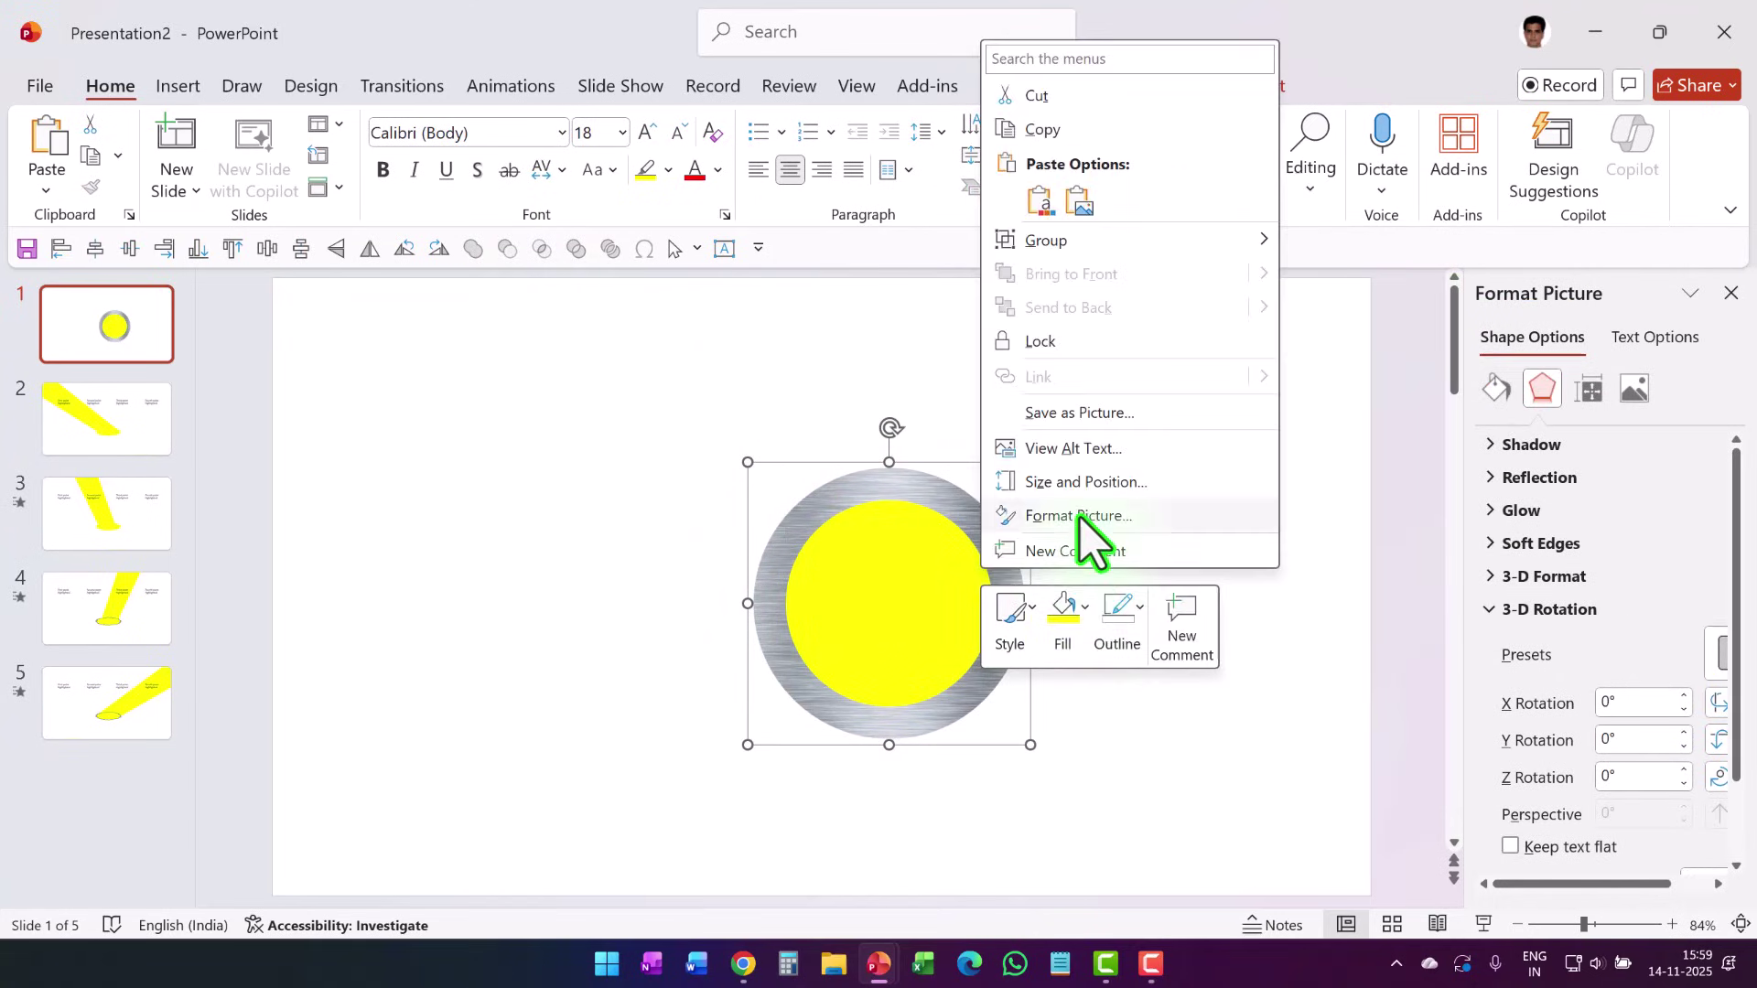
pyautogui.click(1080, 516)
pyautogui.click(1545, 611)
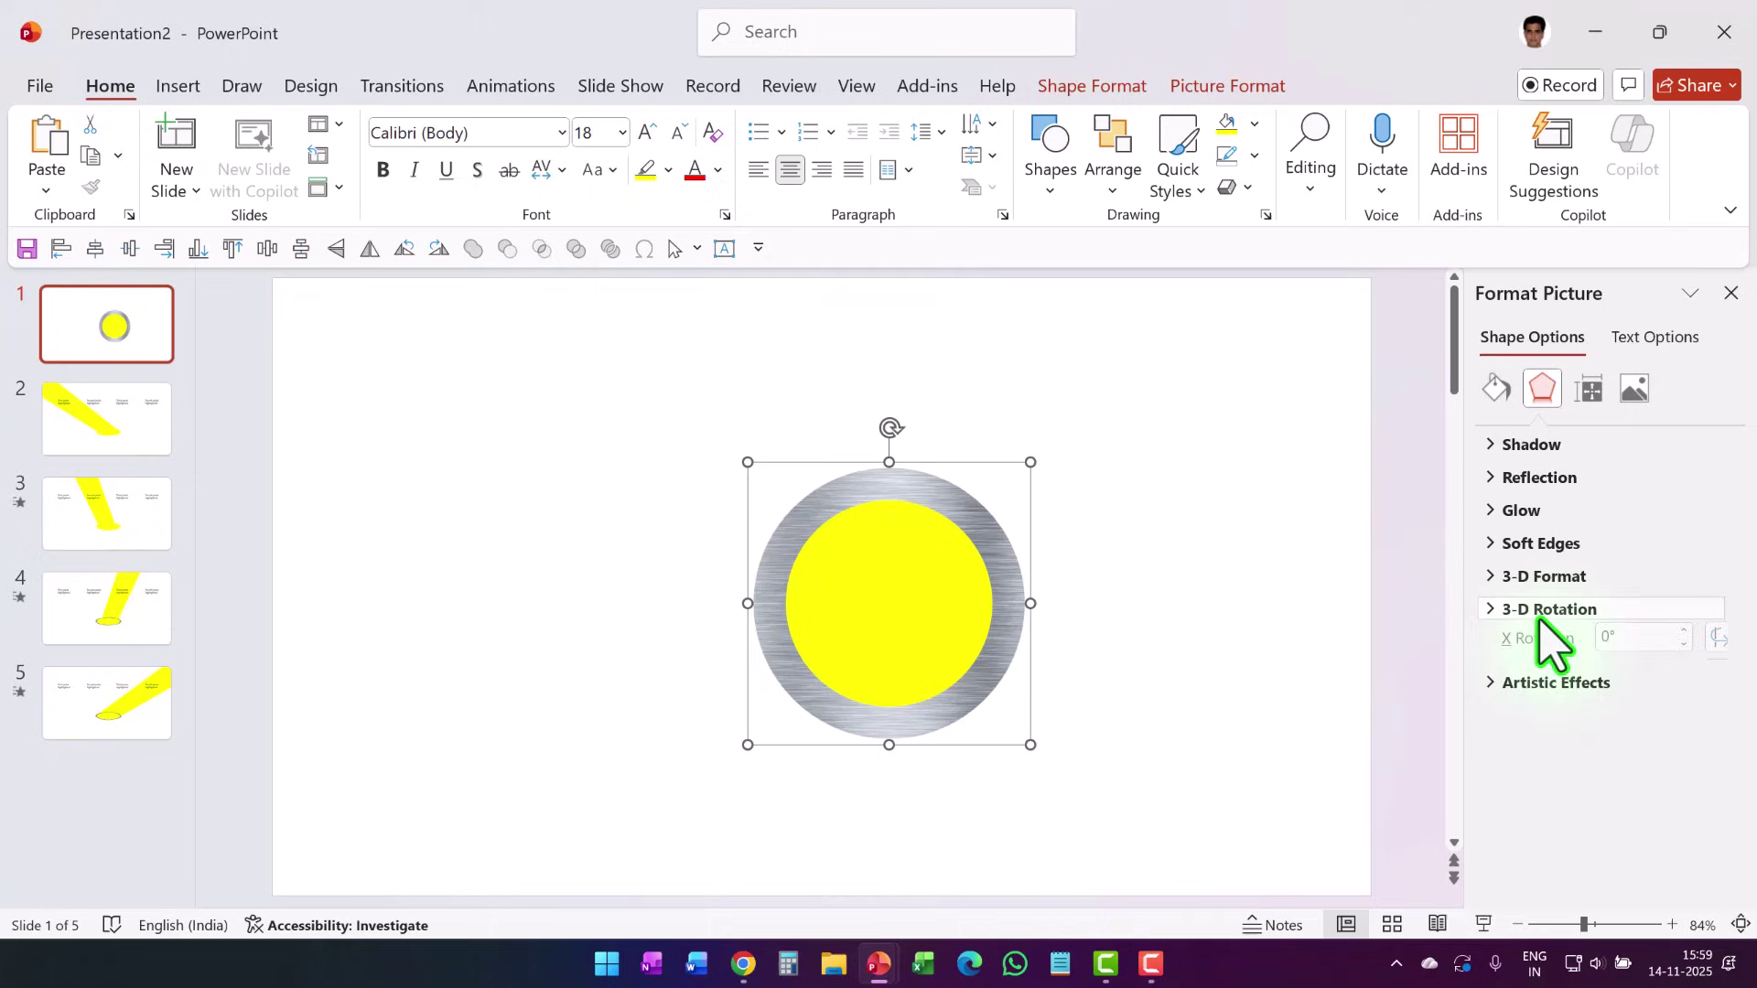
pyautogui.click(1547, 612)
pyautogui.click(1717, 653)
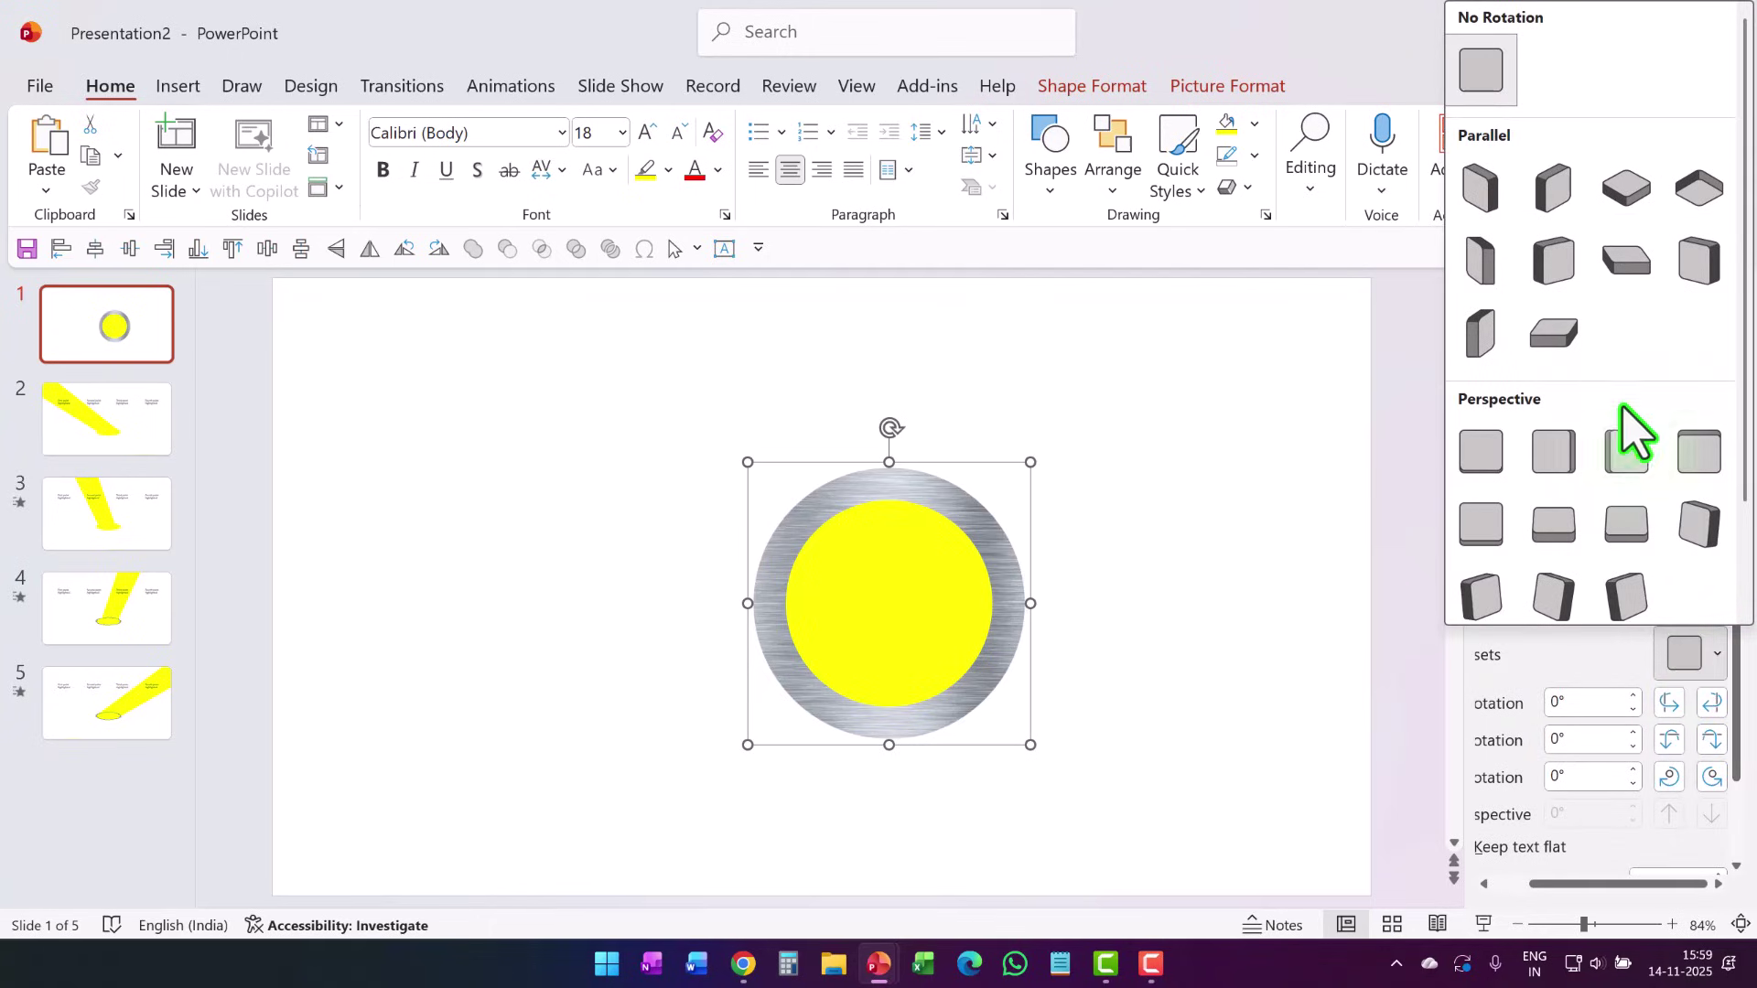
pyautogui.click(1628, 261)
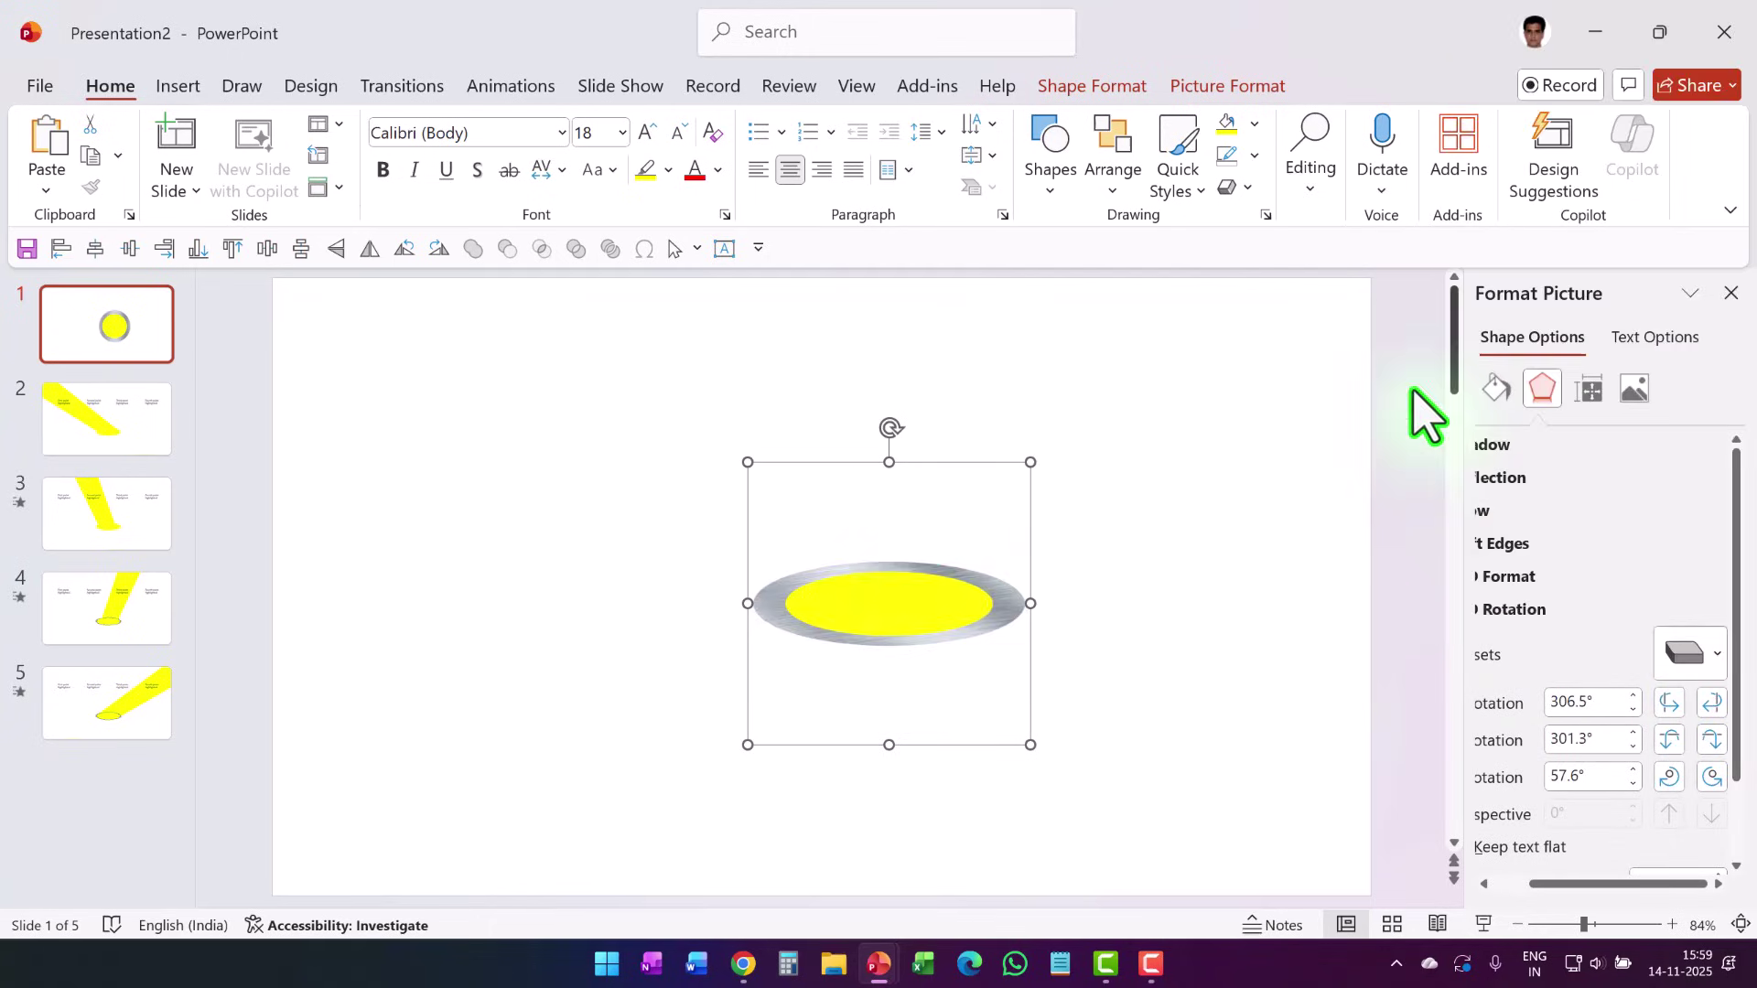
# - Set the lamp group's 3-D depth to 25 pt
pyautogui.click(1507, 575)
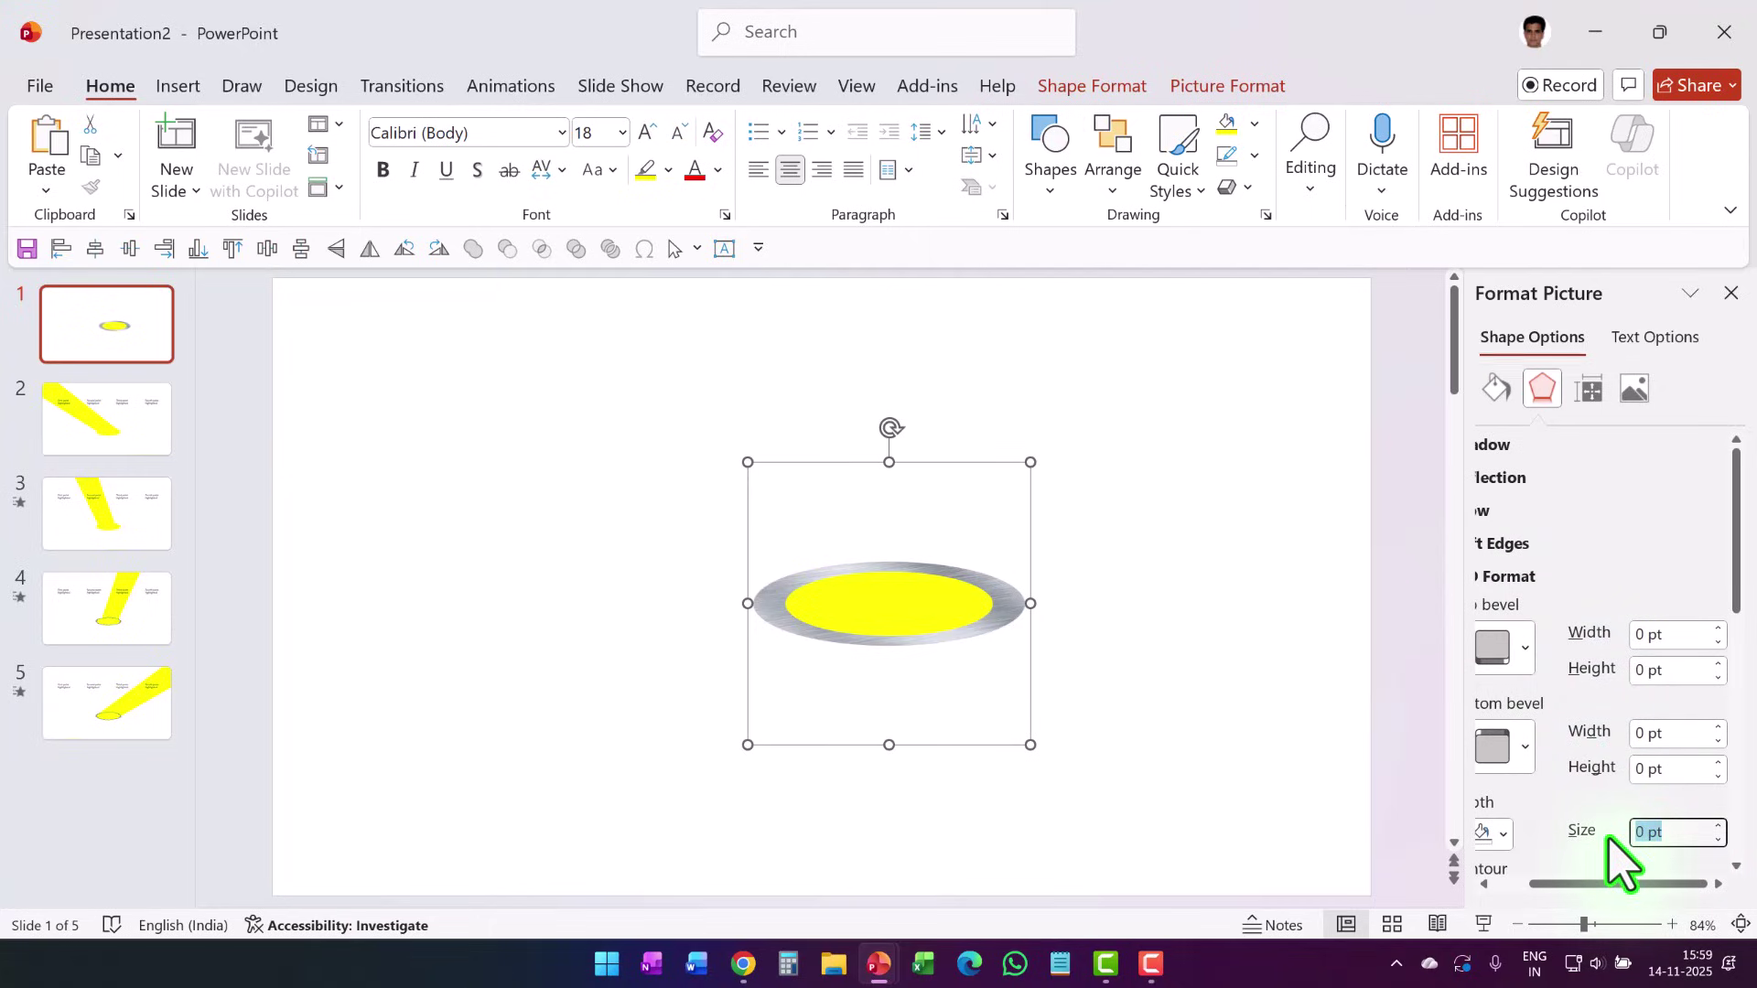
pyautogui.press('BackSpace')
pyautogui.write('25')
pyautogui.press('Return')
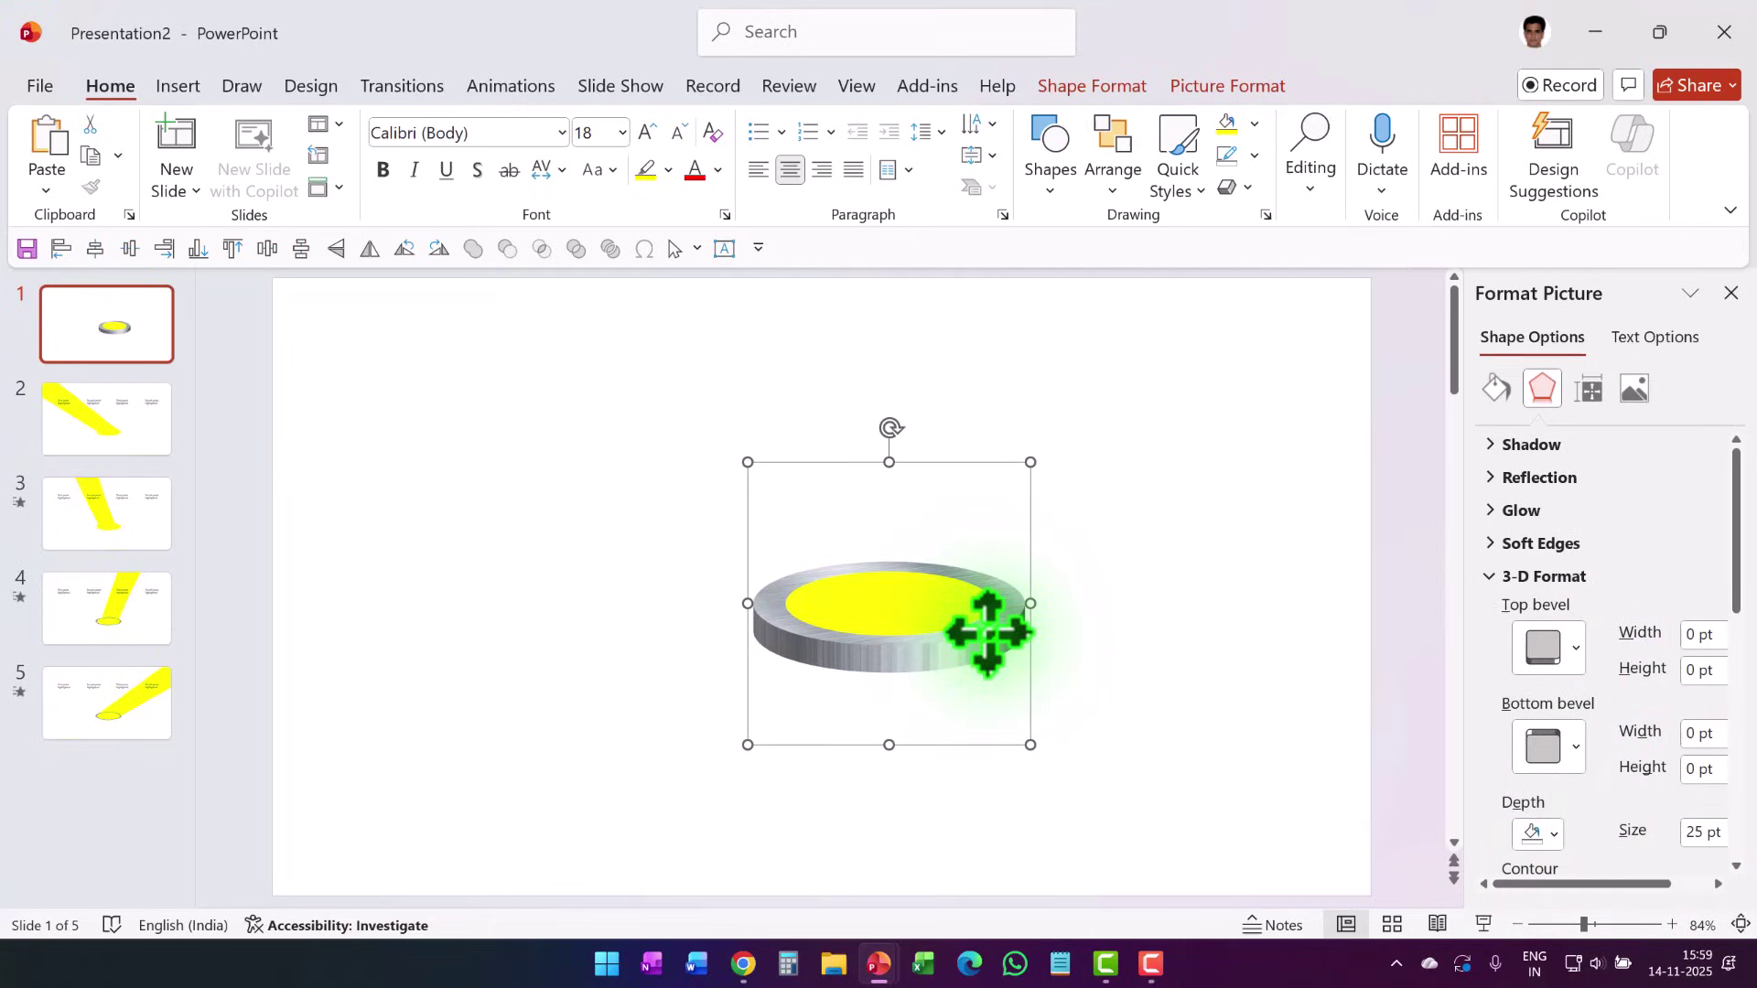
# - Copy the 3-D lamp group and paste it on slide 1 as a picture
pyautogui.rightClick(988, 631)
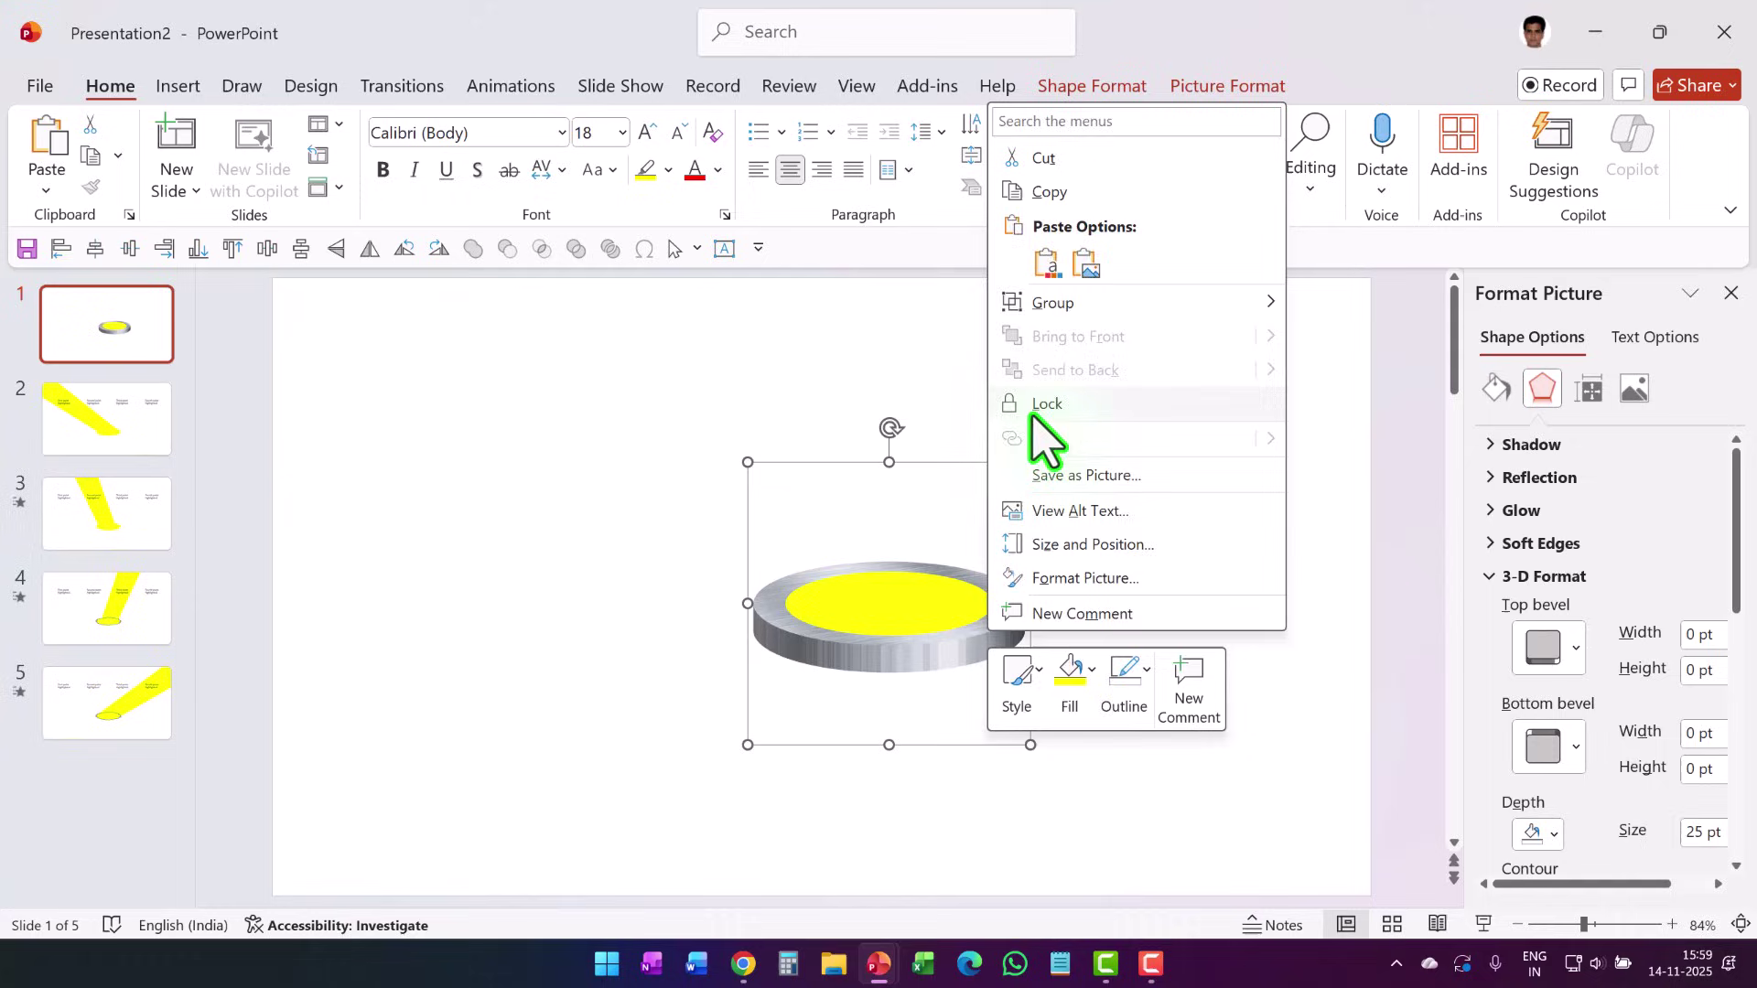
pyautogui.click(1050, 188)
pyautogui.rightClick(530, 467)
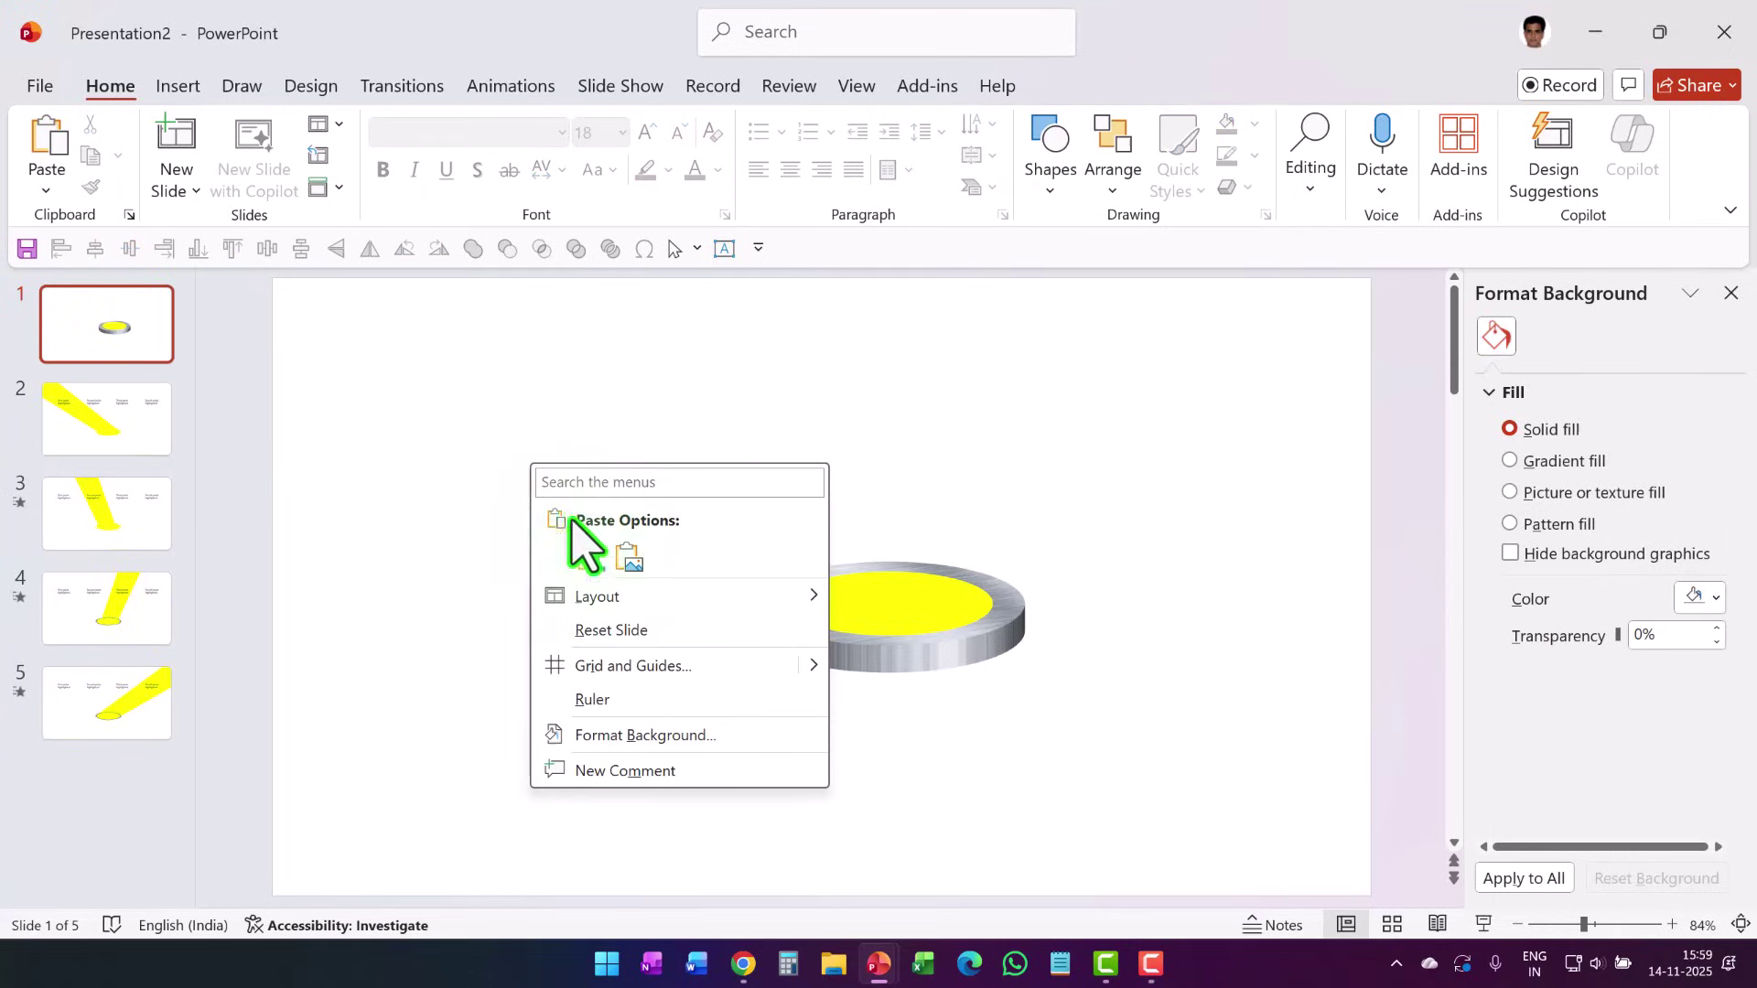
pyautogui.click(627, 554)
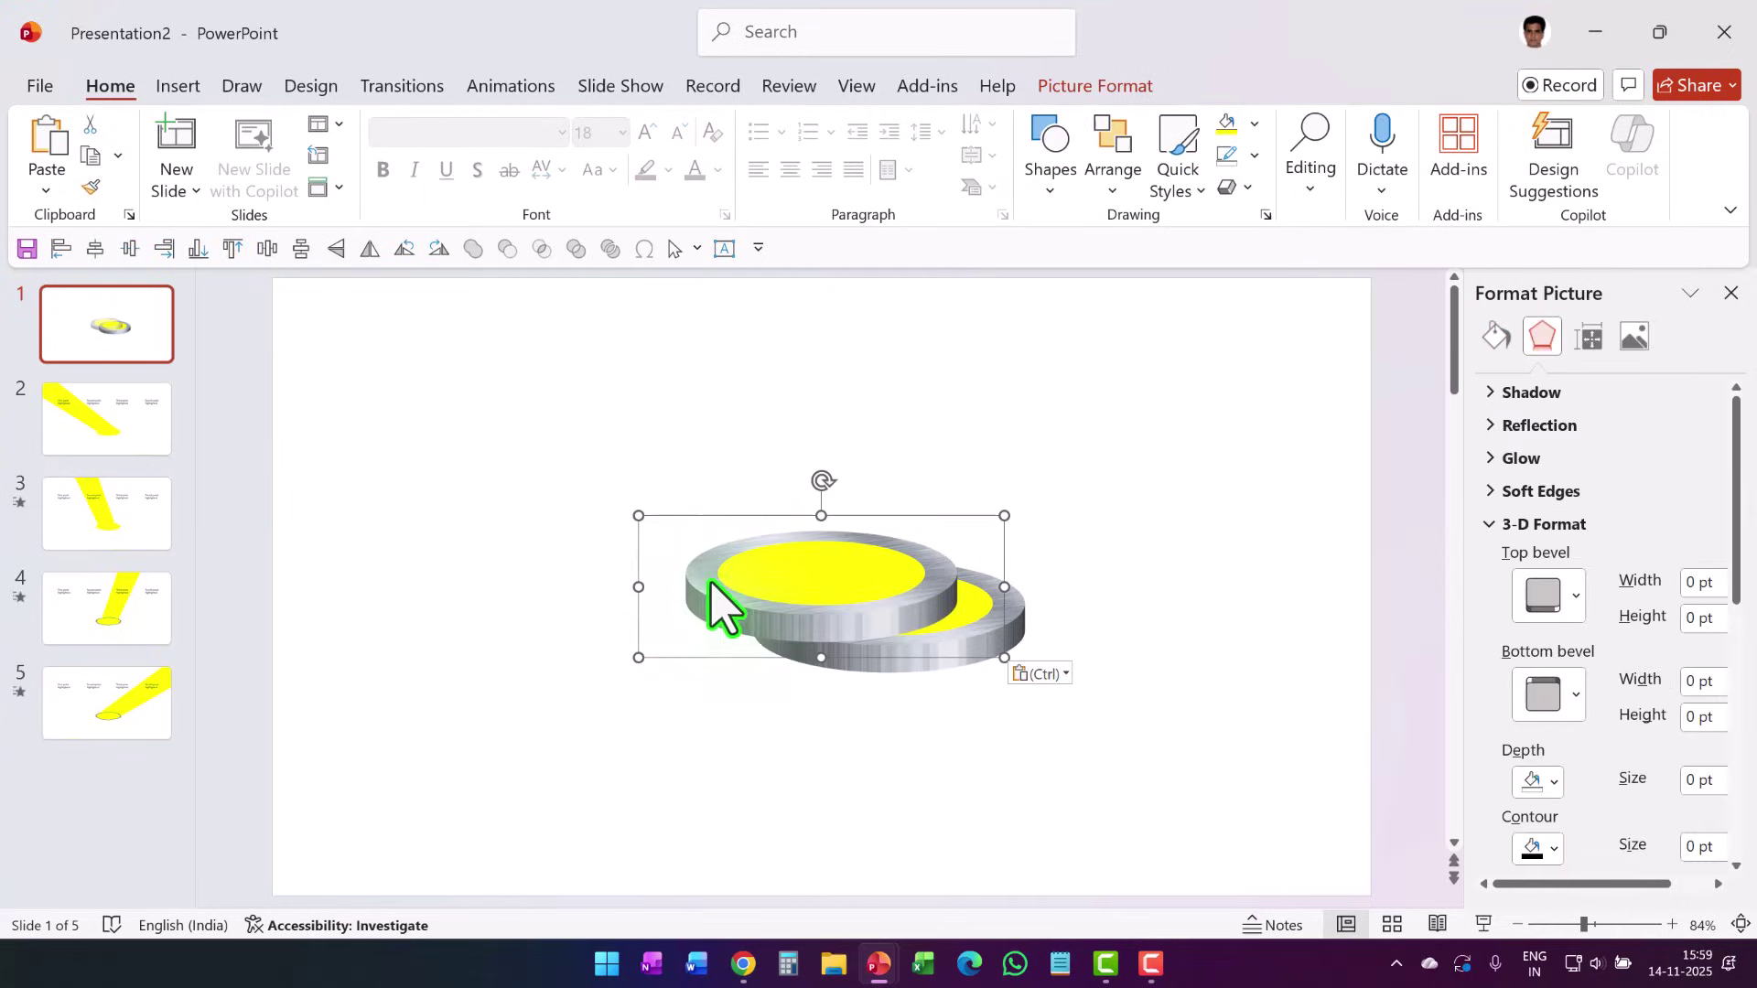
# - Move the lamp picture to slide 2, place it over the yellow ellipse and put a second copy beside it
pyautogui.rightClick(749, 593)
pyautogui.click(822, 78)
pyautogui.rightClick(904, 502)
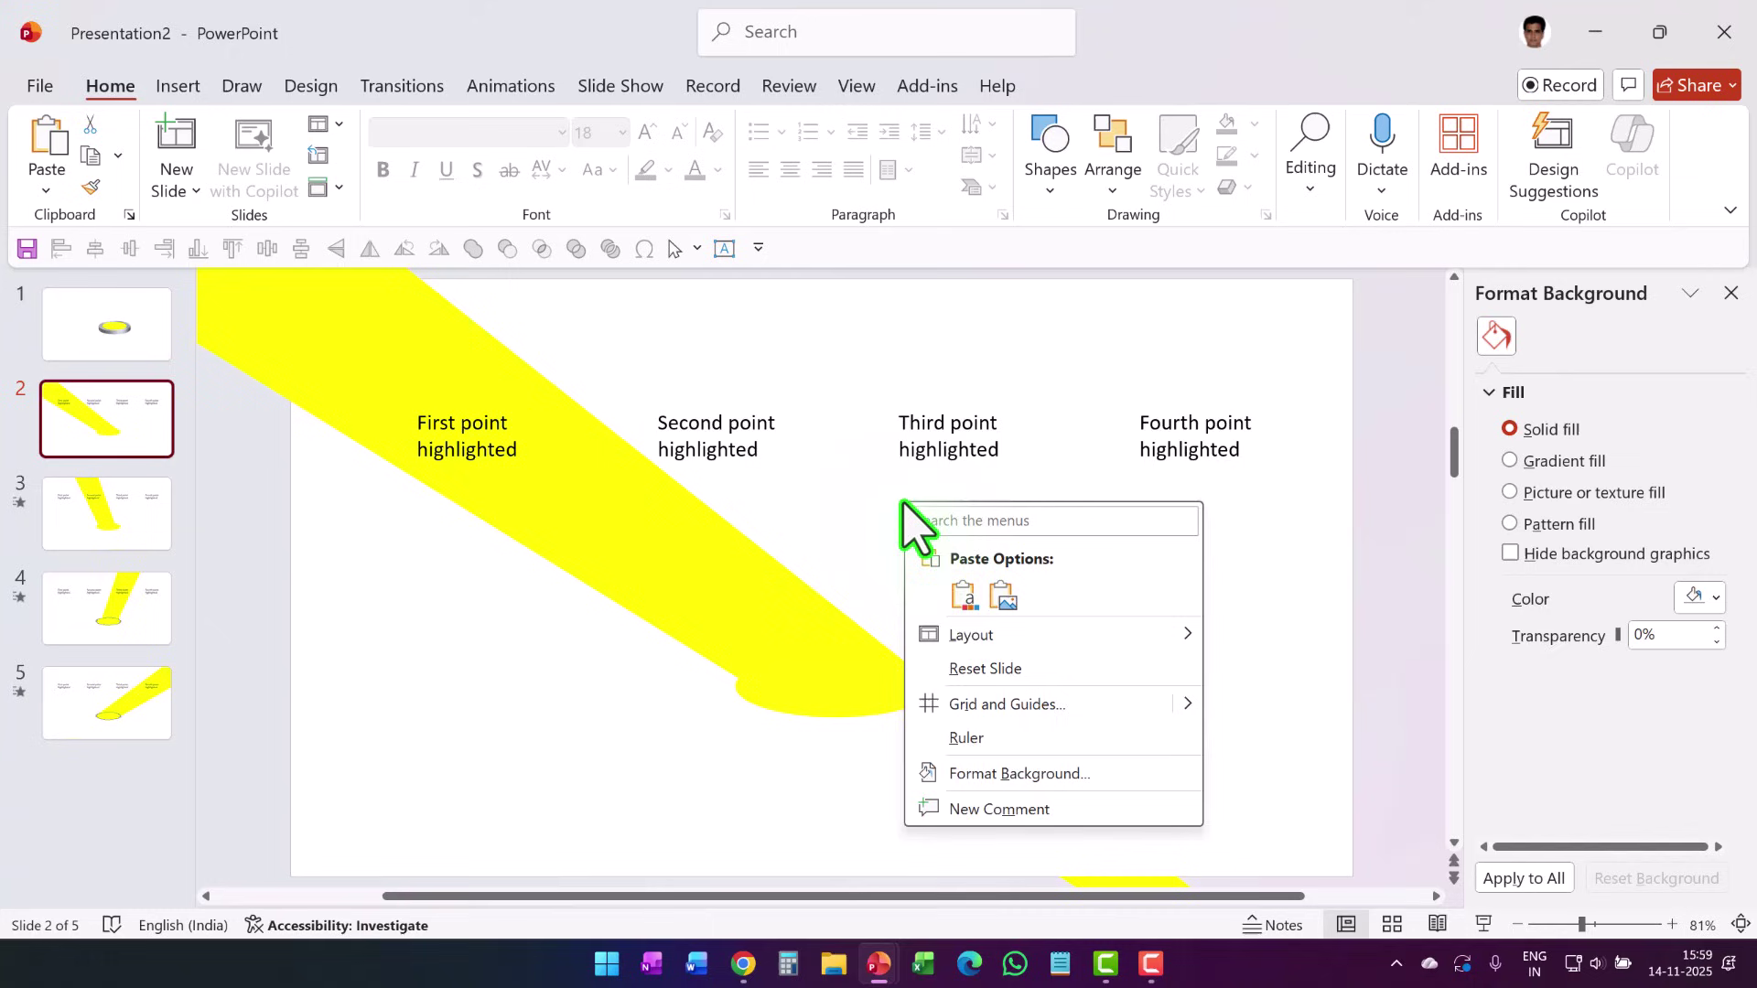
pyautogui.click(962, 593)
pyautogui.moveTo(808, 586); pyautogui.dragTo(1162, 661)
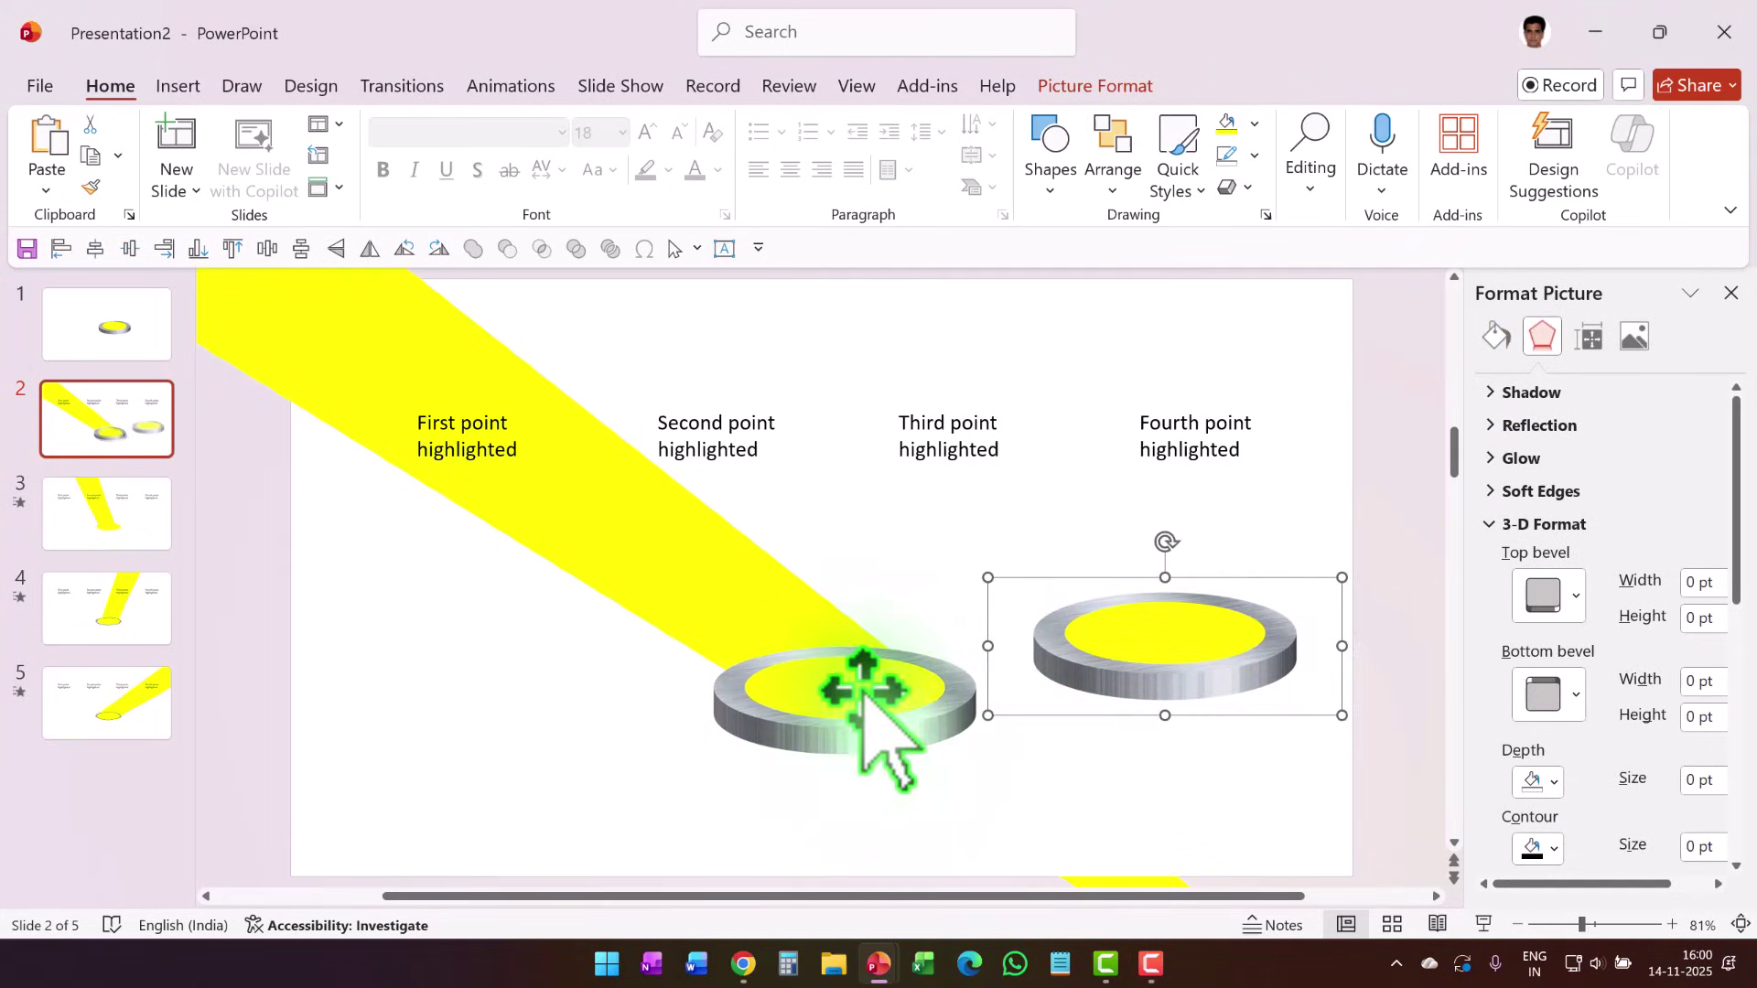
# - Crop the upper part off the lamp picture over the ellipse to a height of about 2.85 cm
pyautogui.click(864, 693)
pyautogui.click(1082, 87)
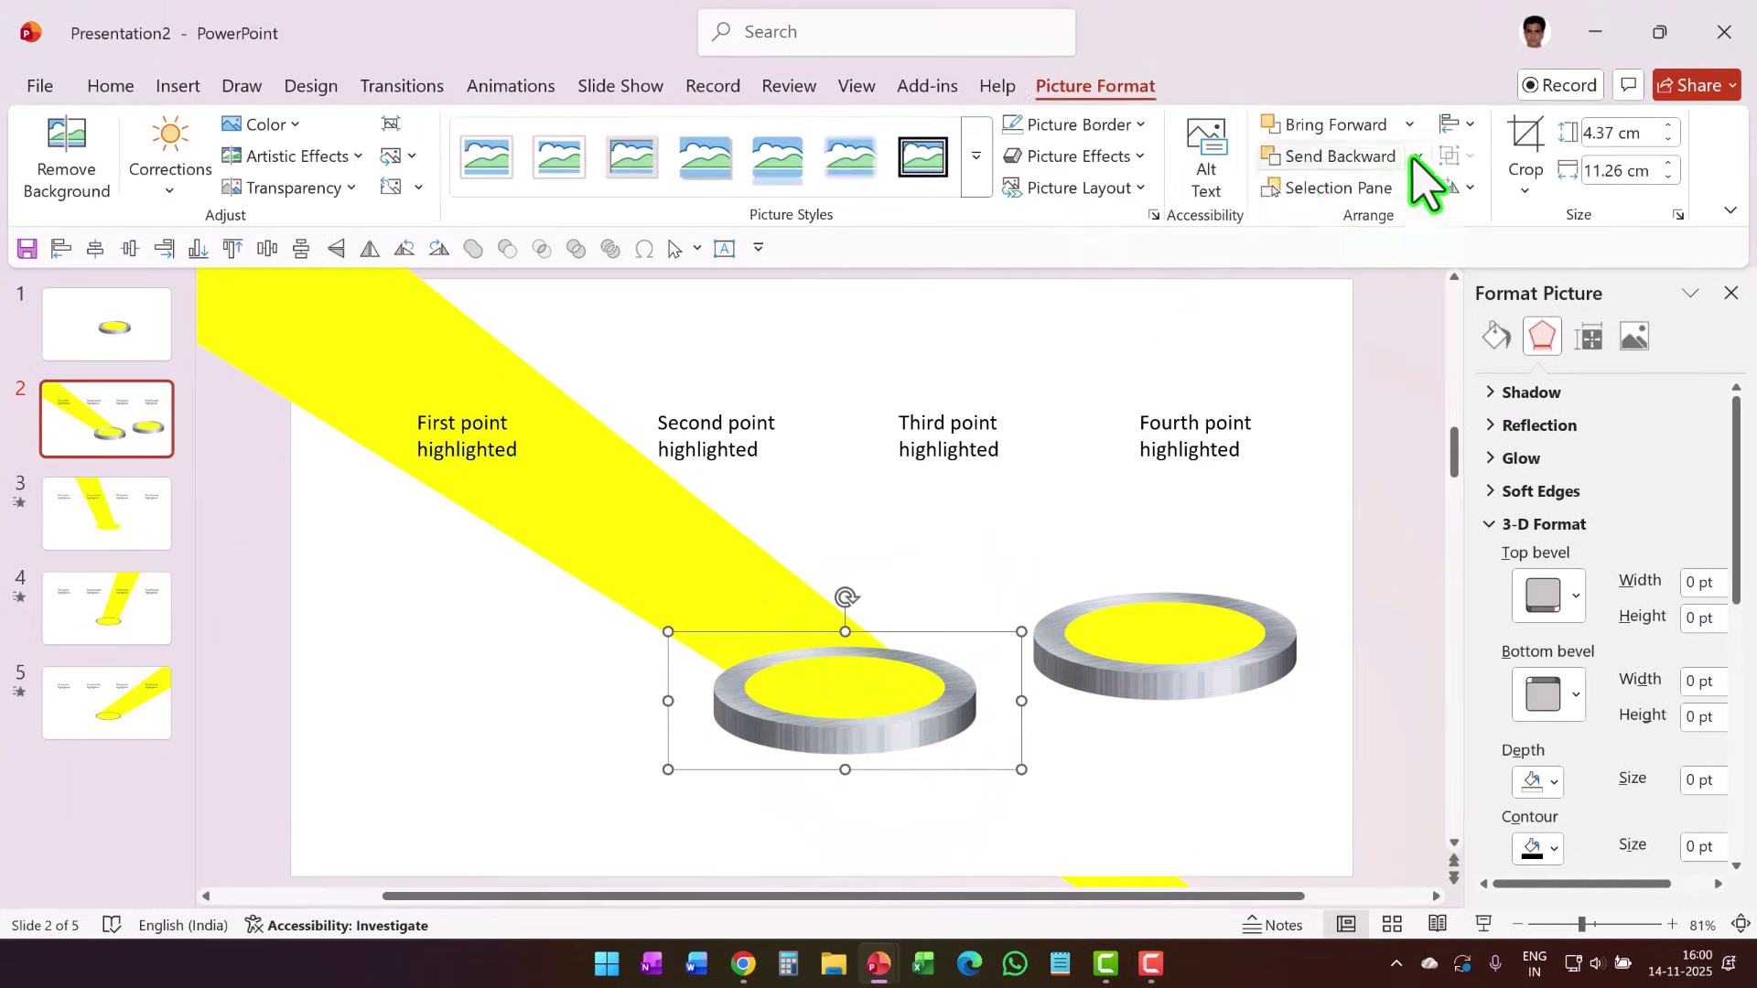
pyautogui.click(1527, 146)
pyautogui.moveTo(843, 632); pyautogui.dragTo(839, 664)
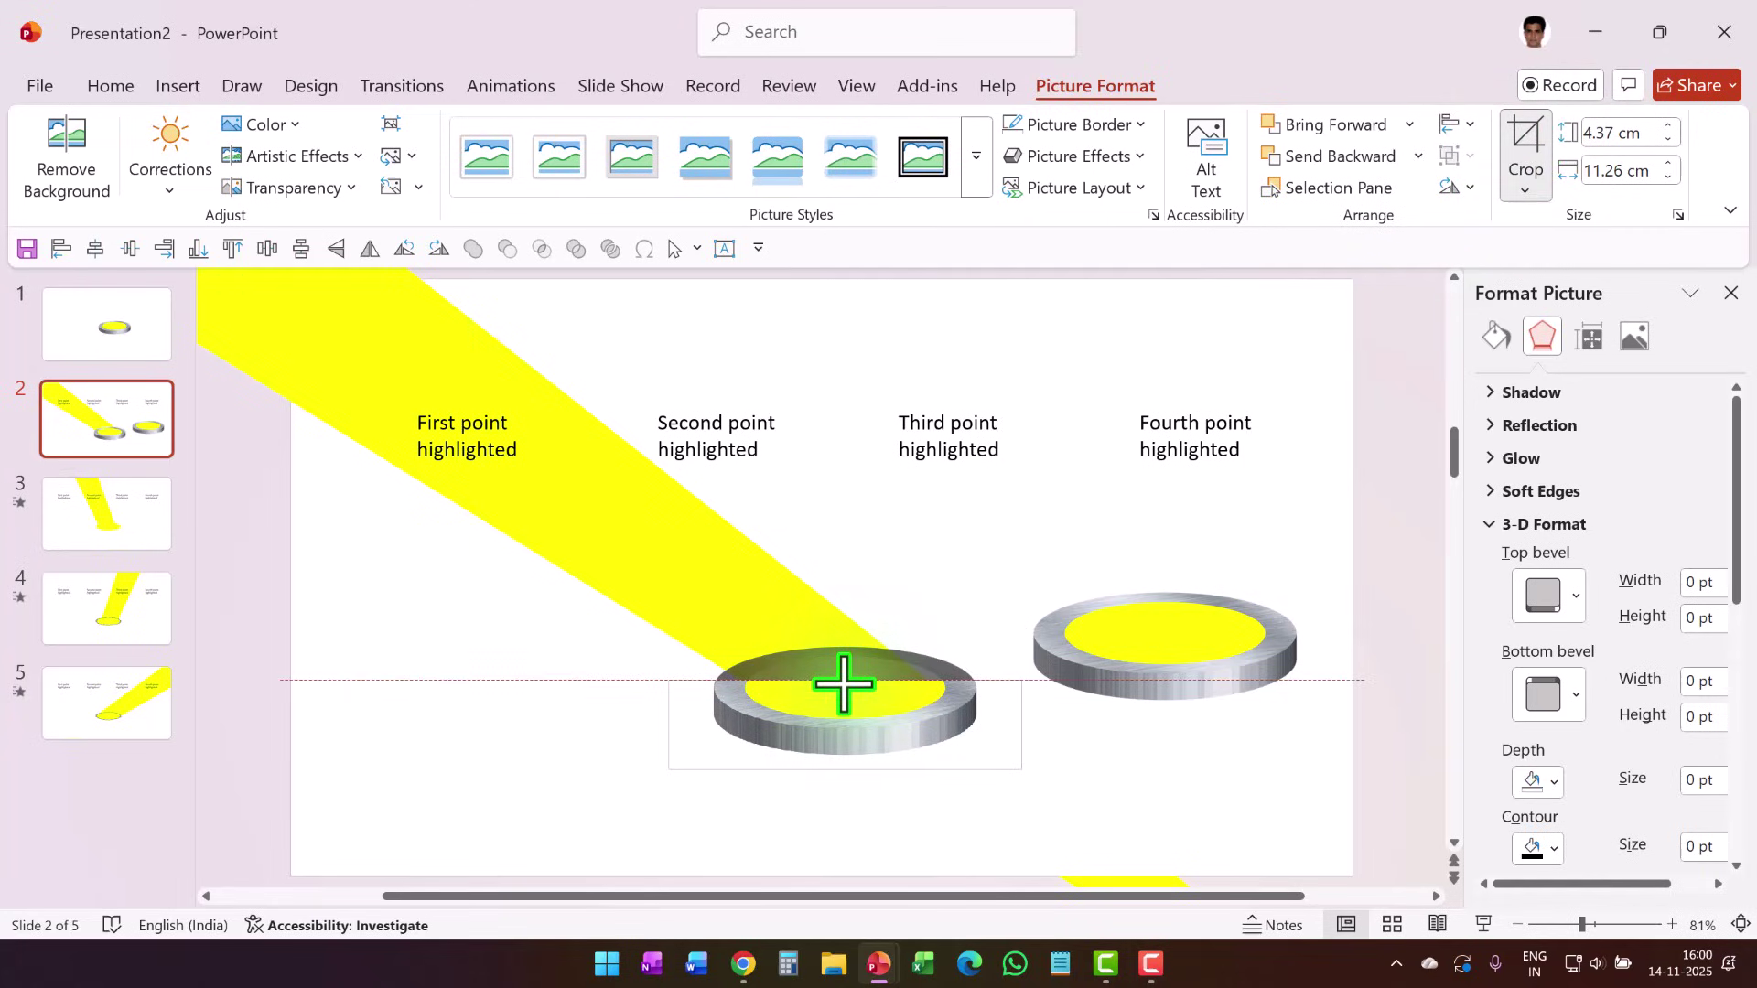
pyautogui.moveTo(844, 685); pyautogui.dragTo(844, 684)
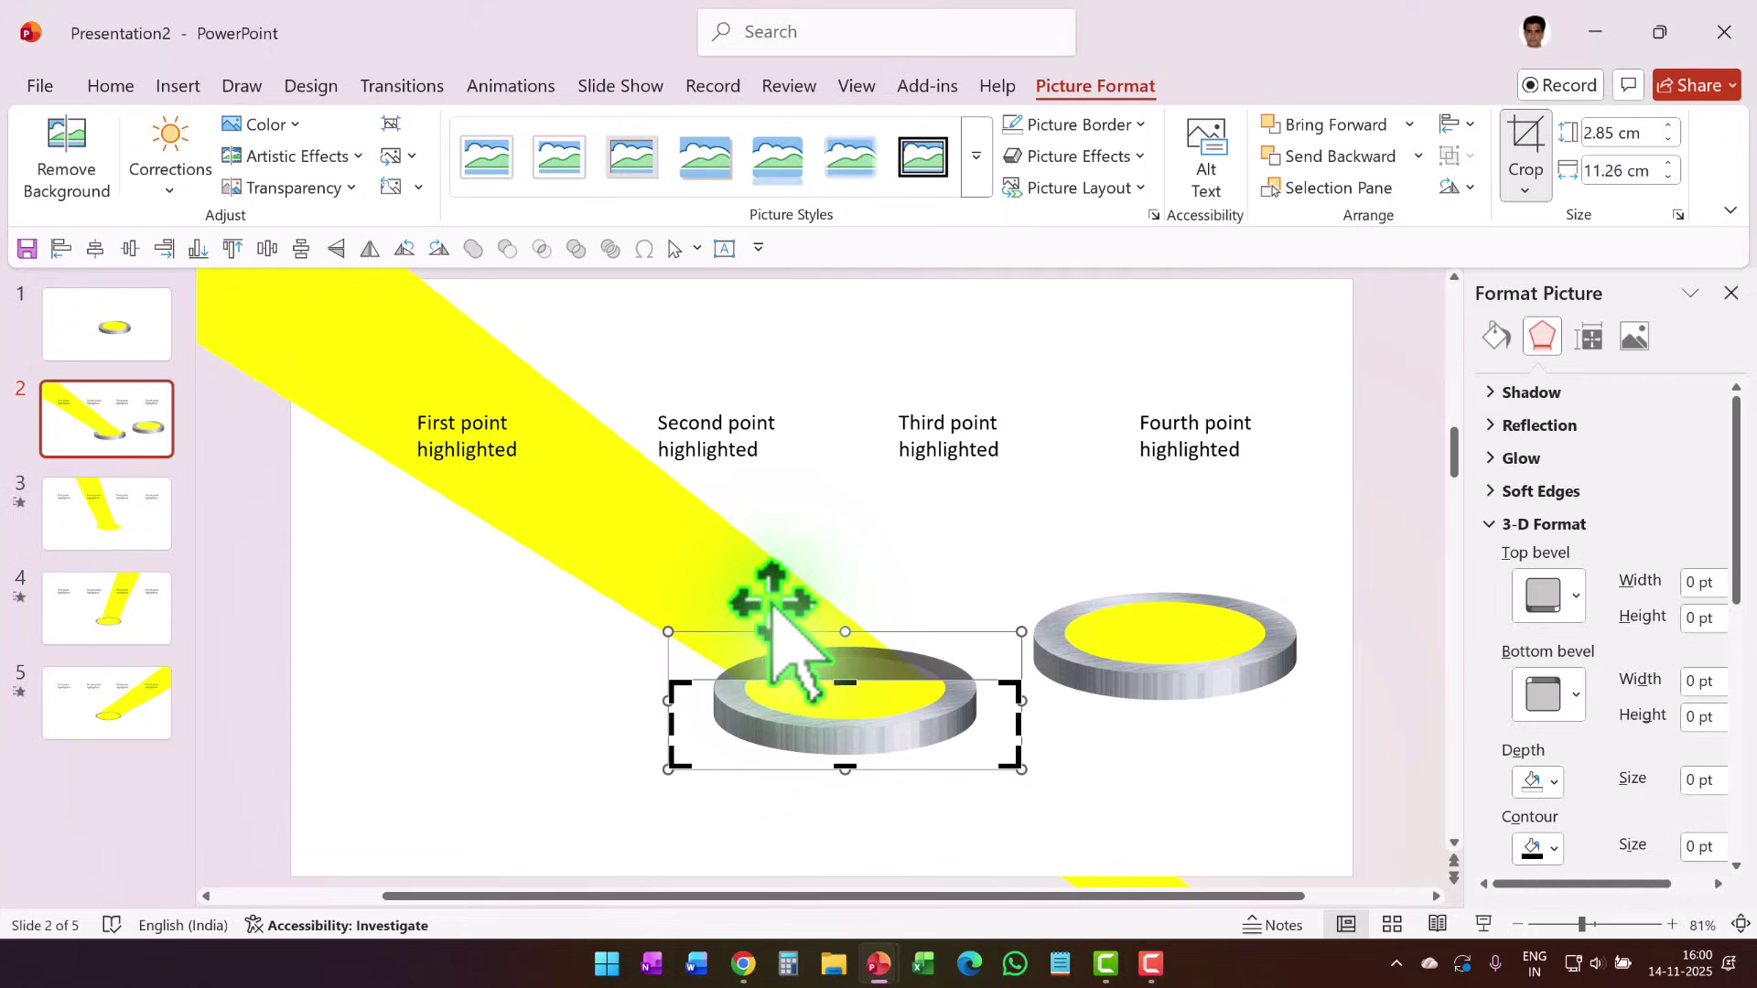
pyautogui.click(982, 583)
# - Send the uncropped lamp picture to the back and align it with the cropped one beneath the yellow beam
pyautogui.click(1135, 666)
pyautogui.rightClick(1135, 666)
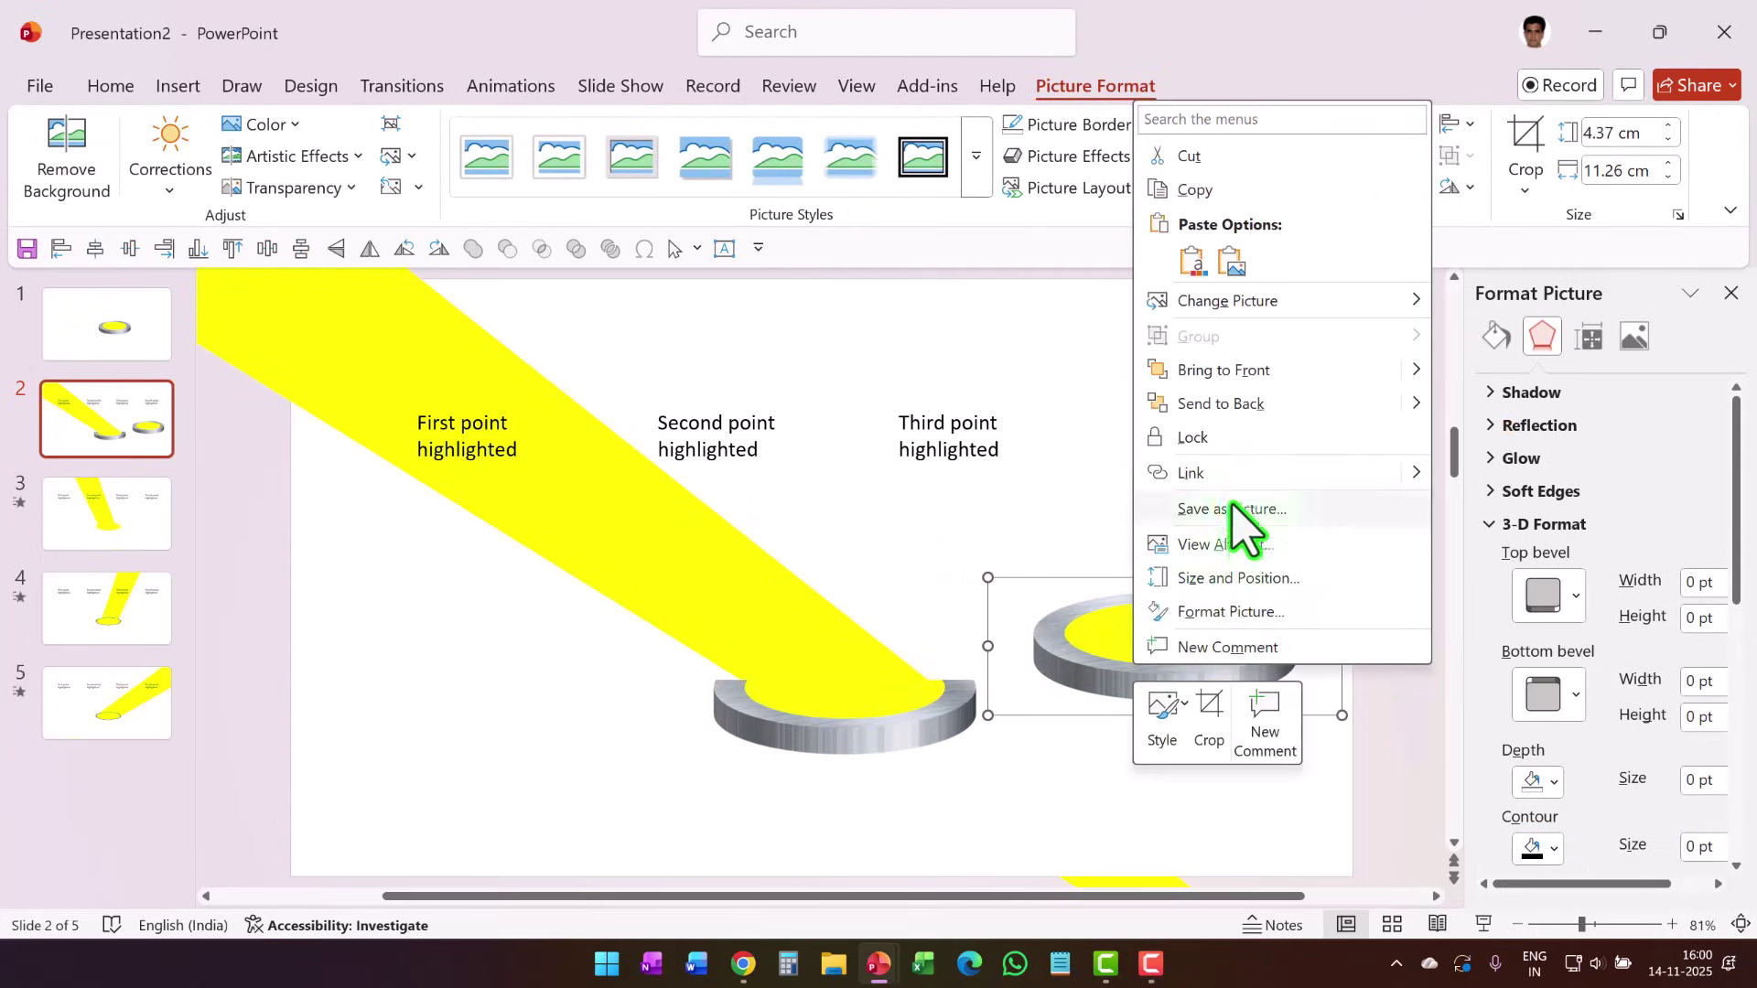
pyautogui.click(1233, 406)
pyautogui.moveTo(1131, 649); pyautogui.dragTo(809, 702)
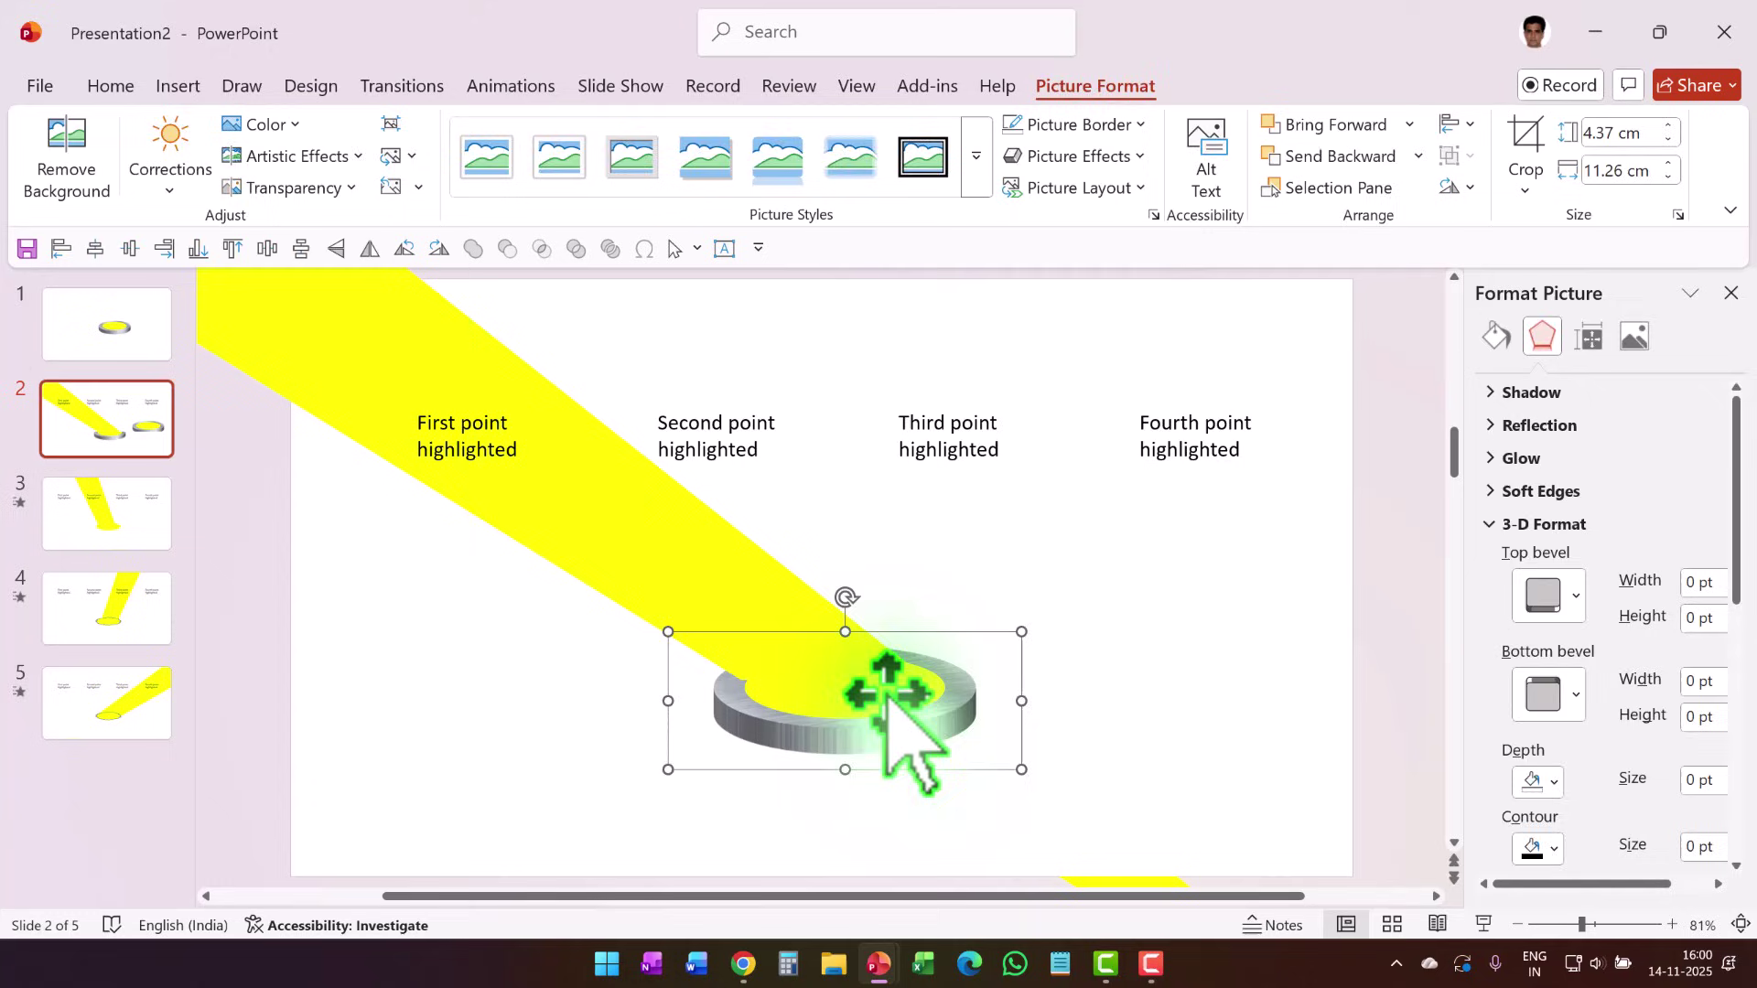
# - Change the yellow beam on slide 2 to a linear gradient fill and colour its first and middle stops yellow
pyautogui.click(1176, 641)
pyautogui.click(596, 569)
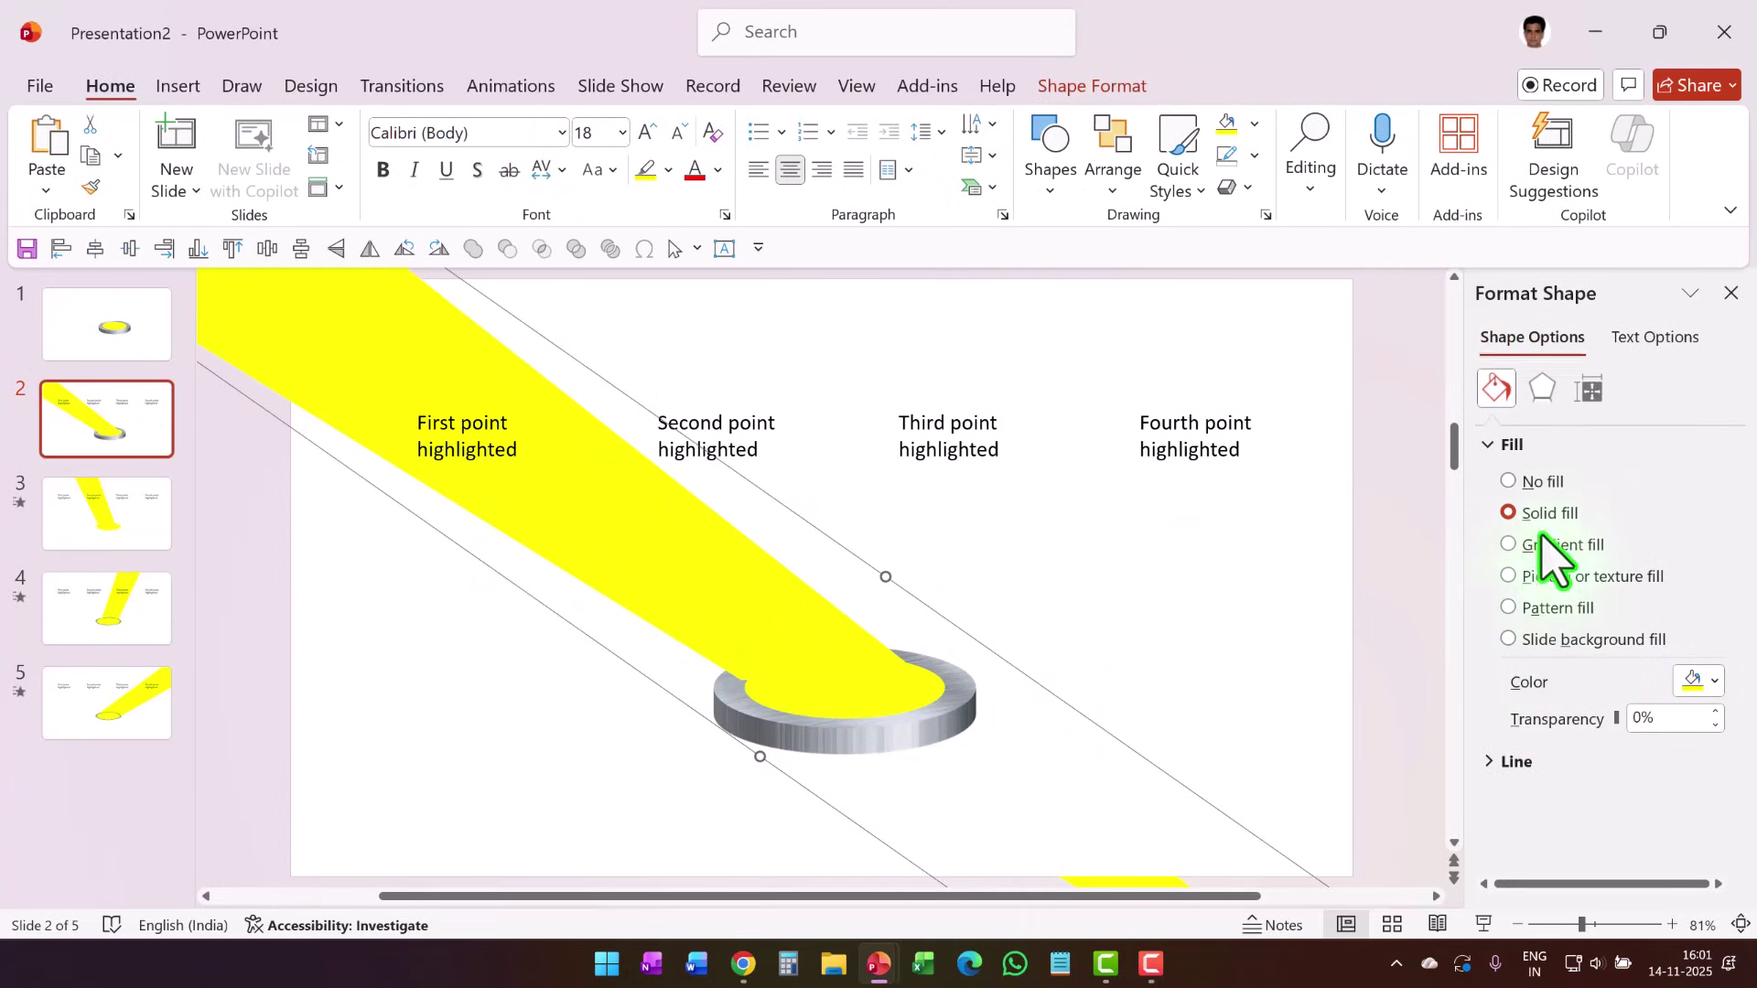
pyautogui.click(1522, 546)
pyautogui.scroll(-1, 1628, 758)
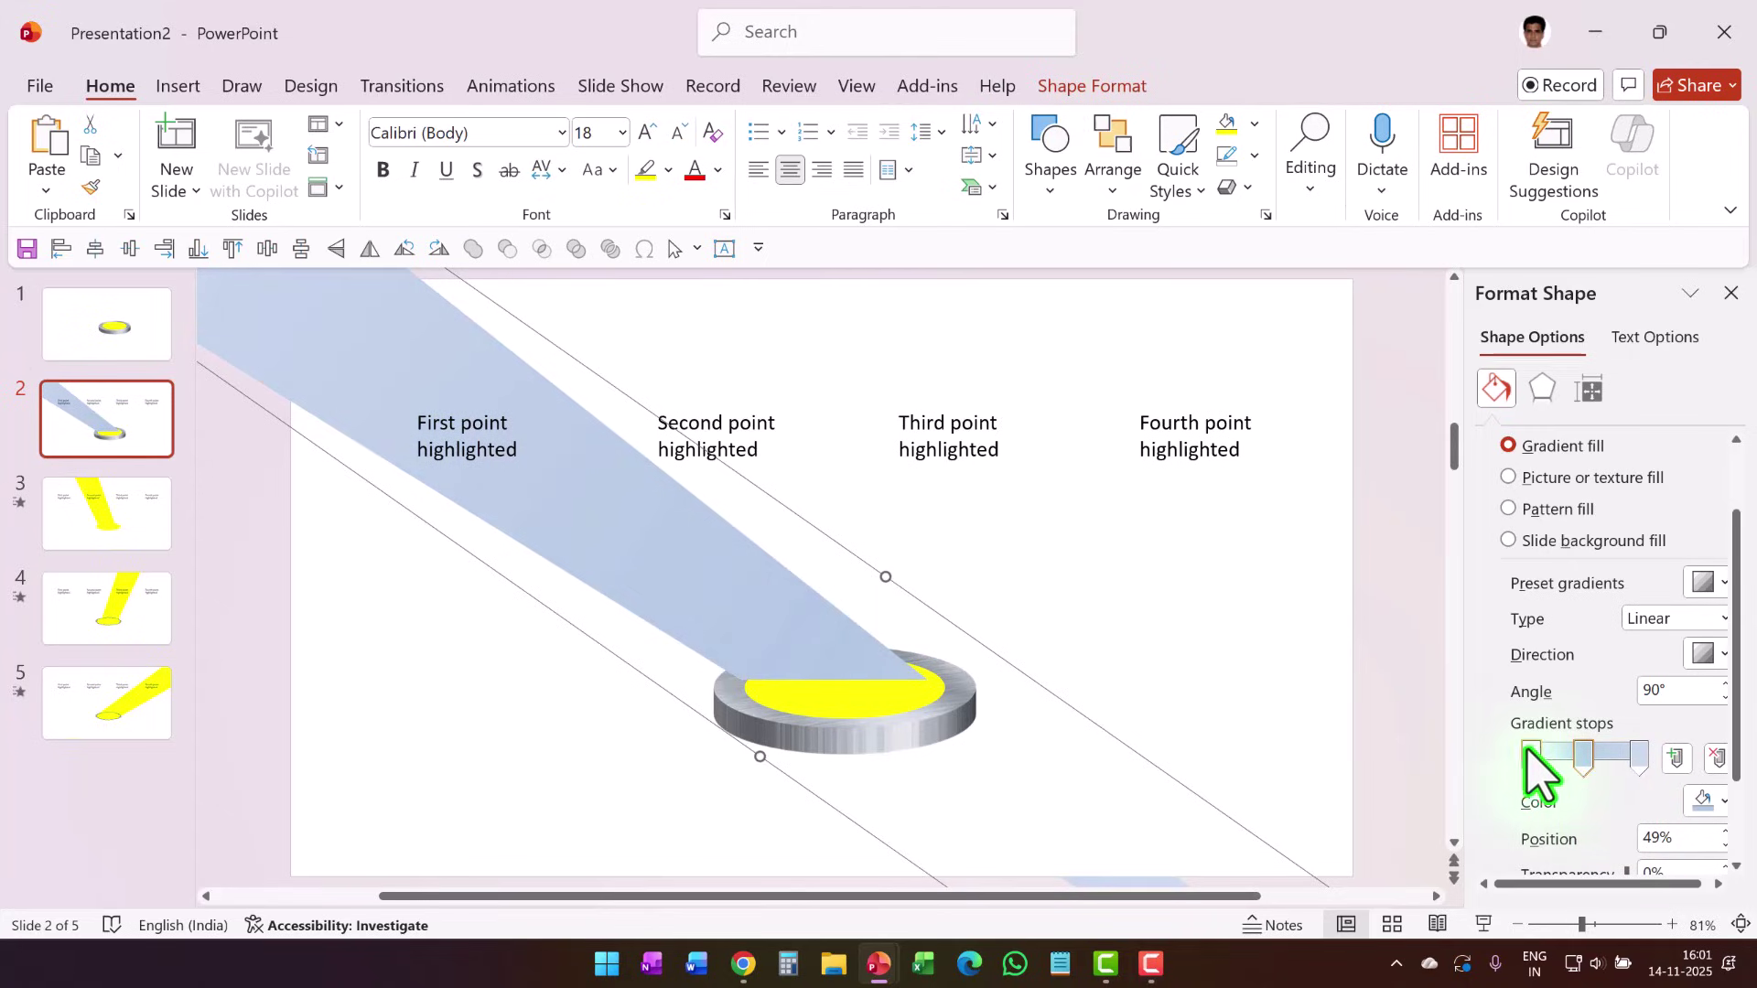
pyautogui.scroll(-1, 1593, 829)
pyautogui.click(1690, 755)
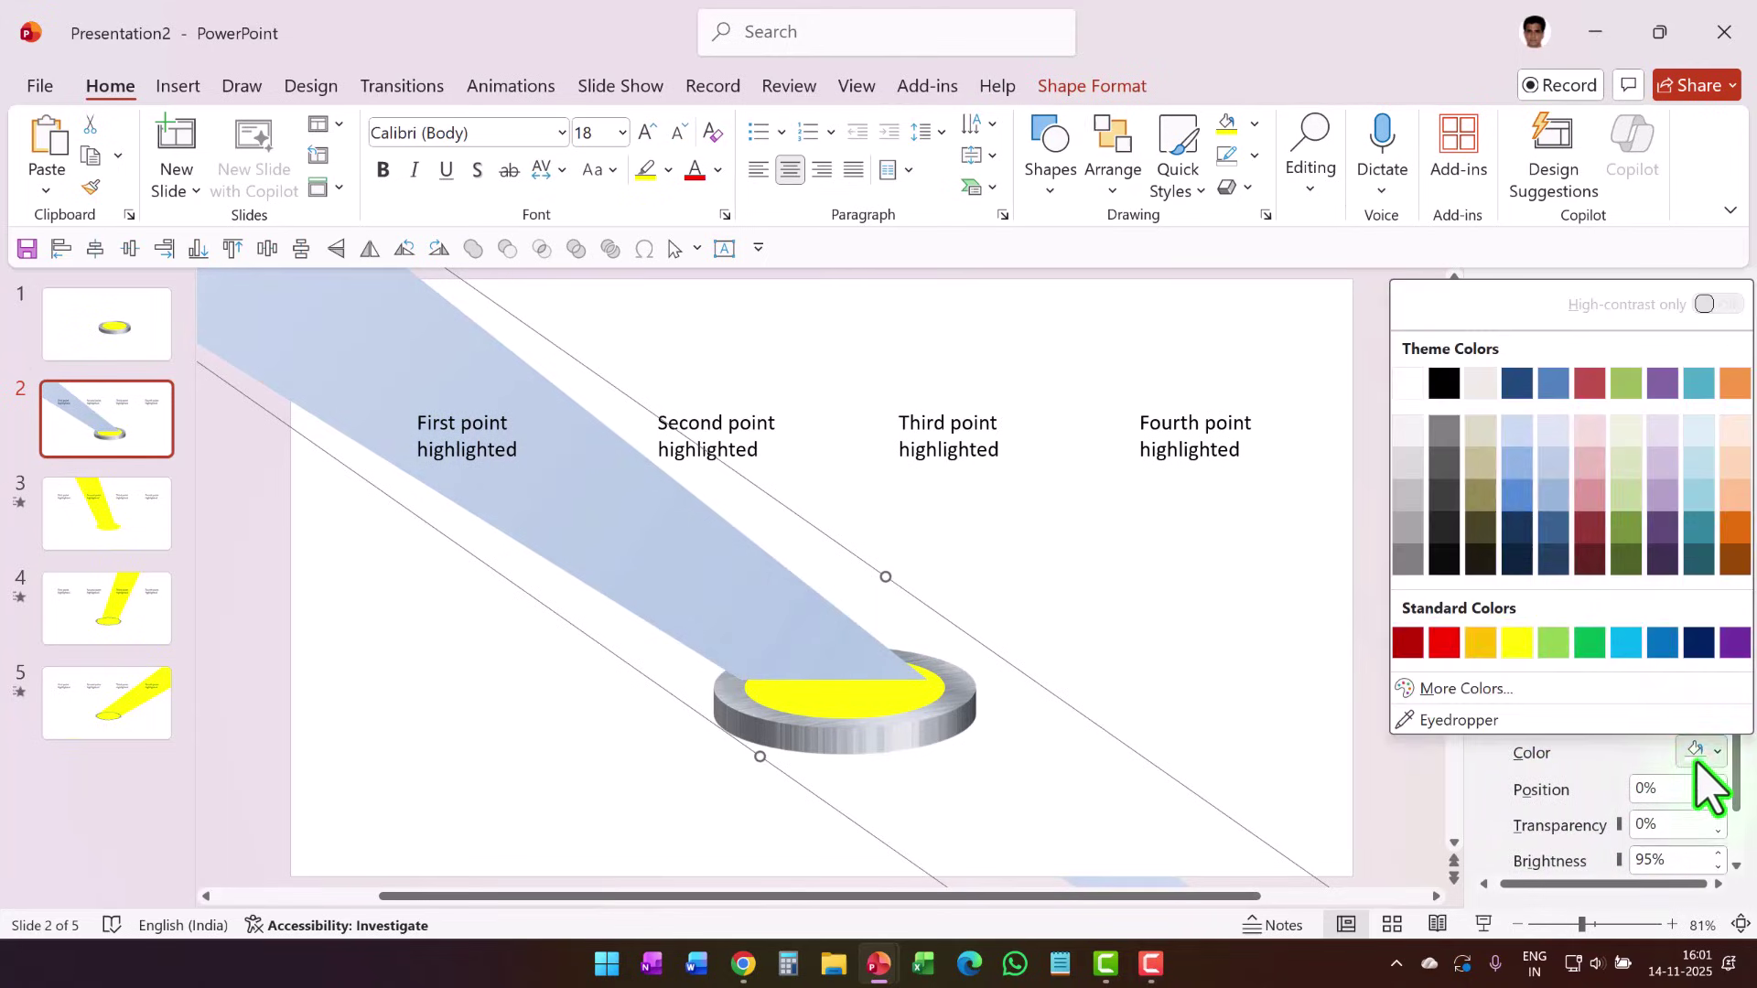
pyautogui.click(1517, 644)
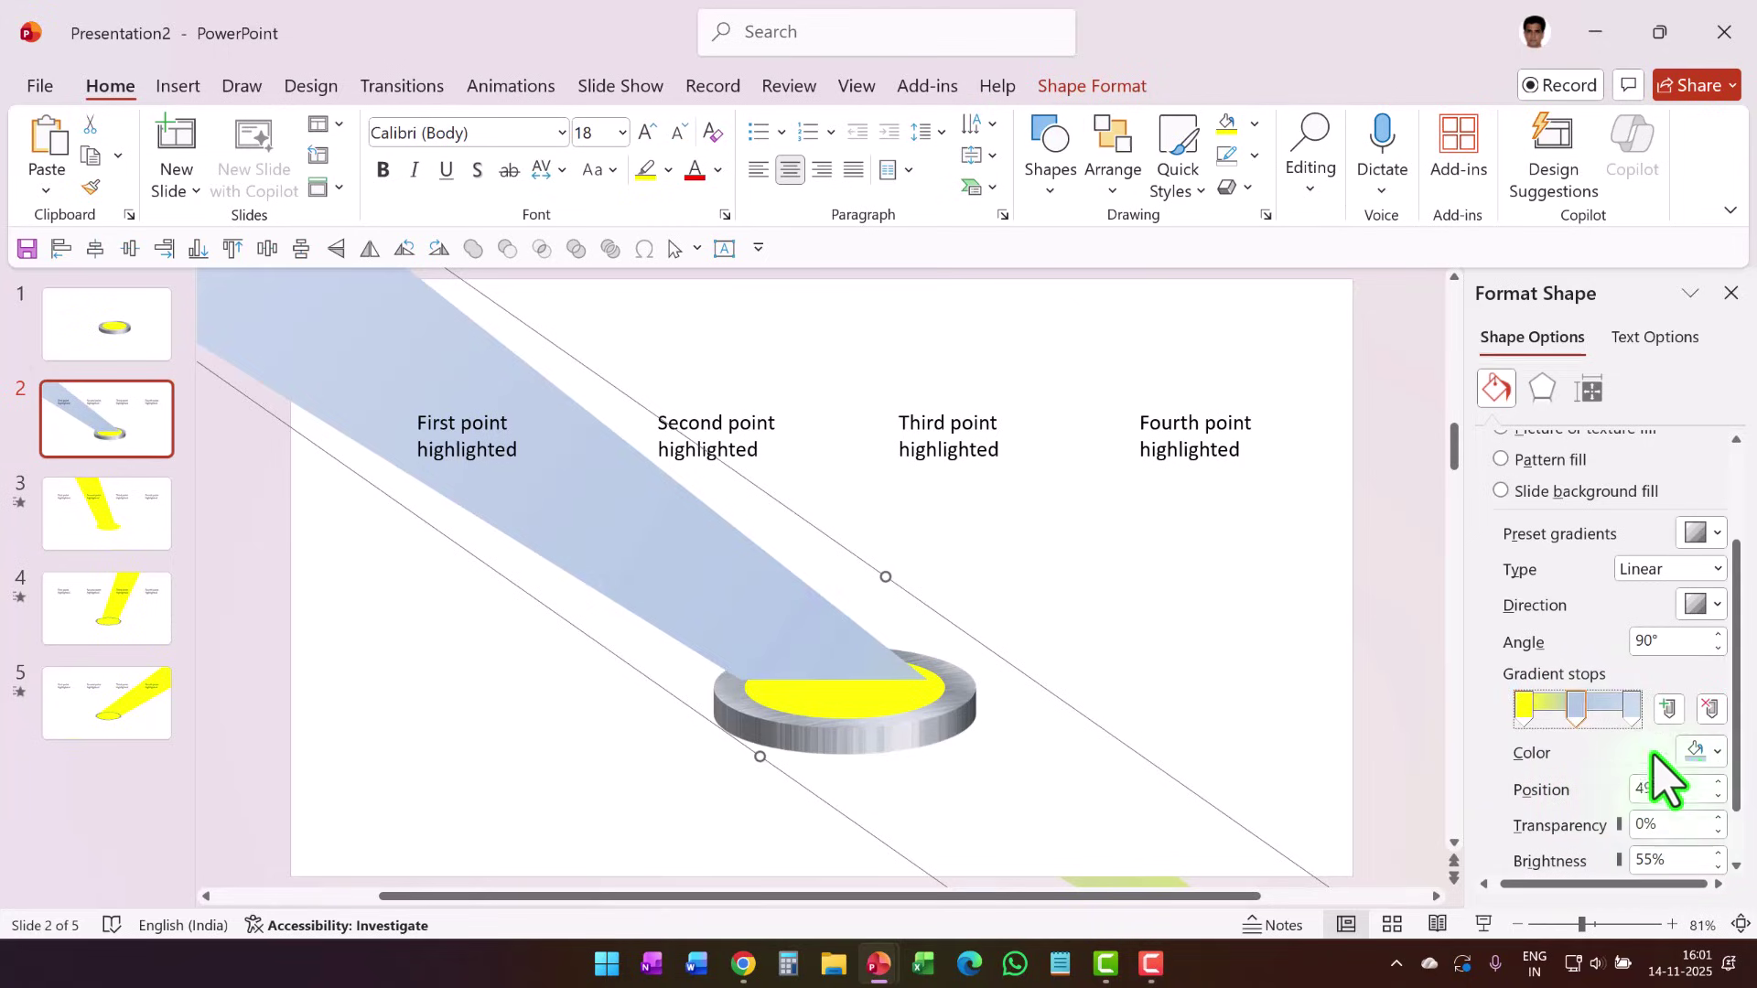
pyautogui.click(1698, 754)
pyautogui.click(1518, 645)
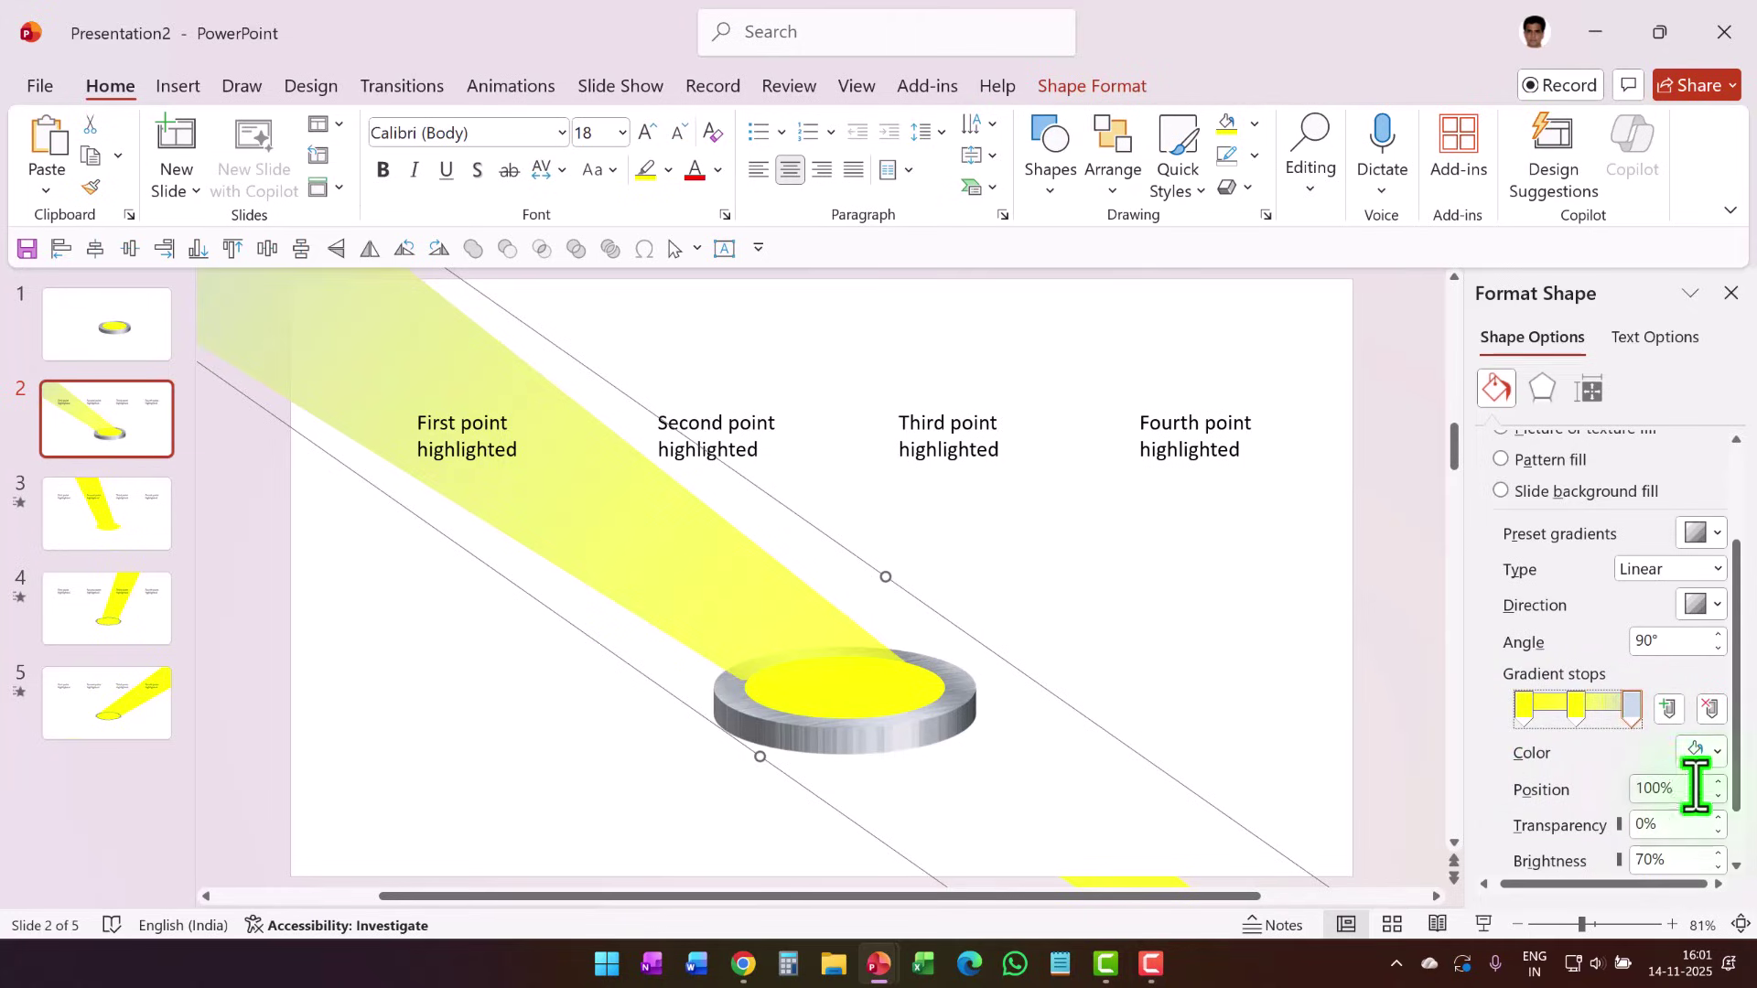
# - Colour the beam's last gradient stop yellow with 75% transparency and preview slide 2 in the slide show
pyautogui.click(1702, 753)
pyautogui.click(1576, 732)
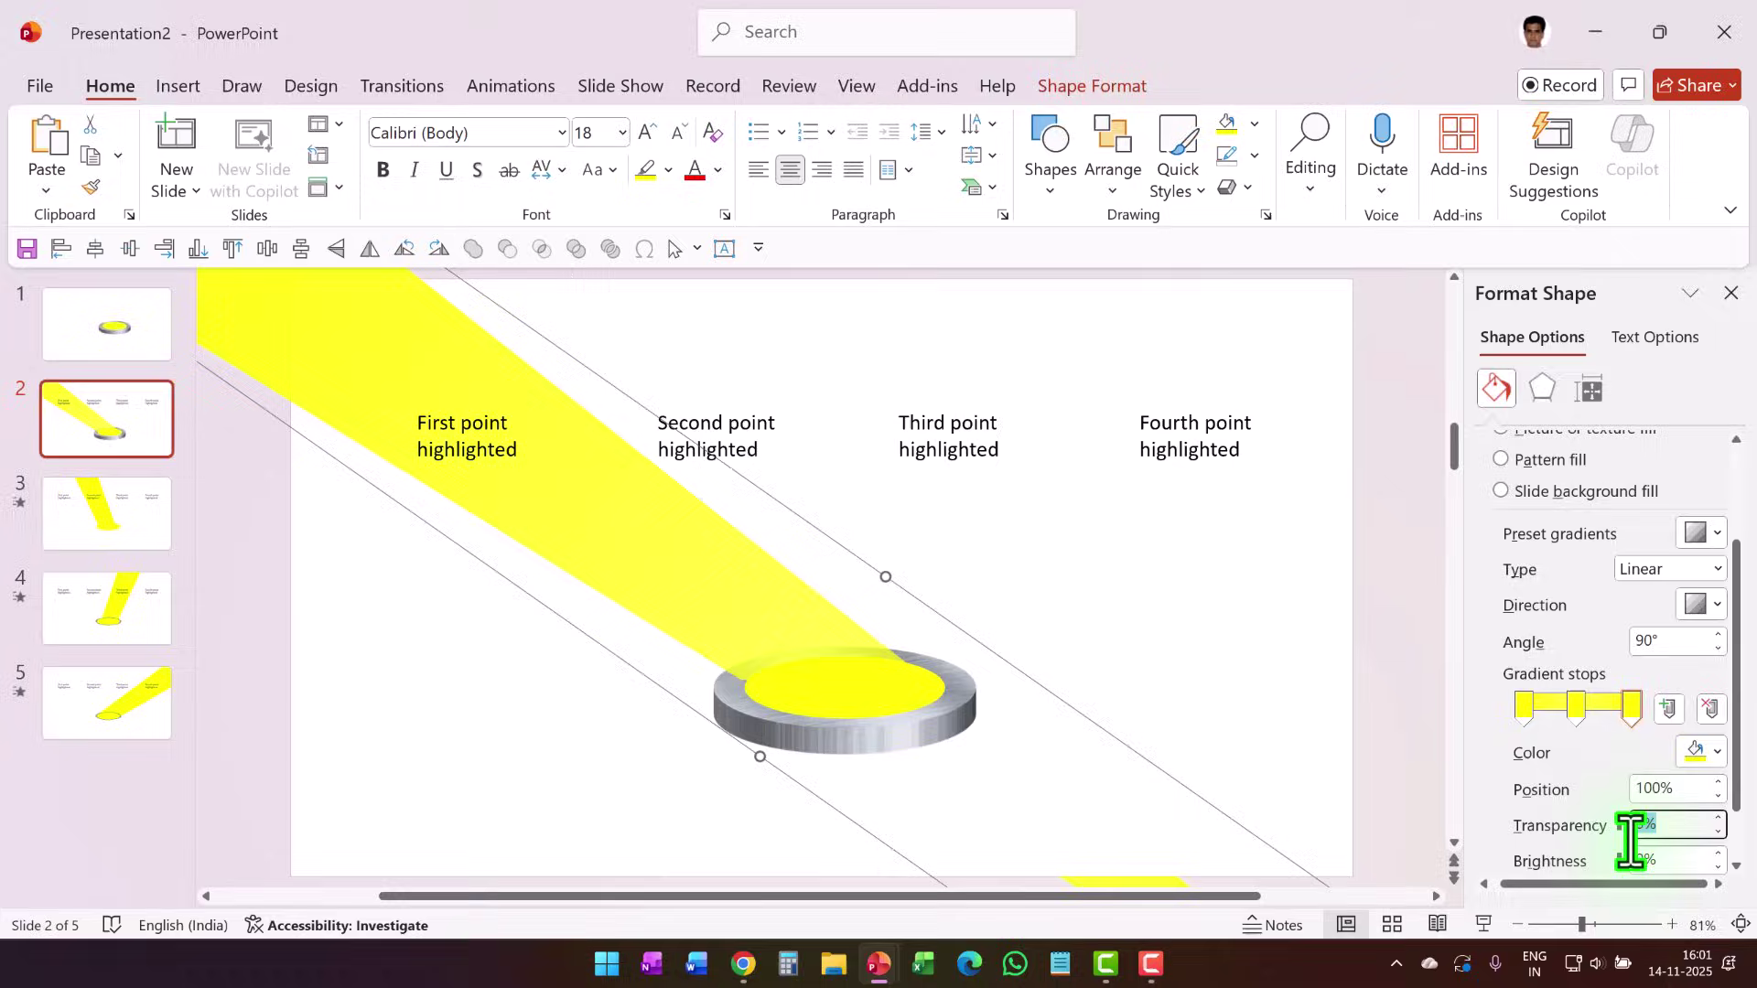
pyautogui.write('75')
pyautogui.click(1484, 924)
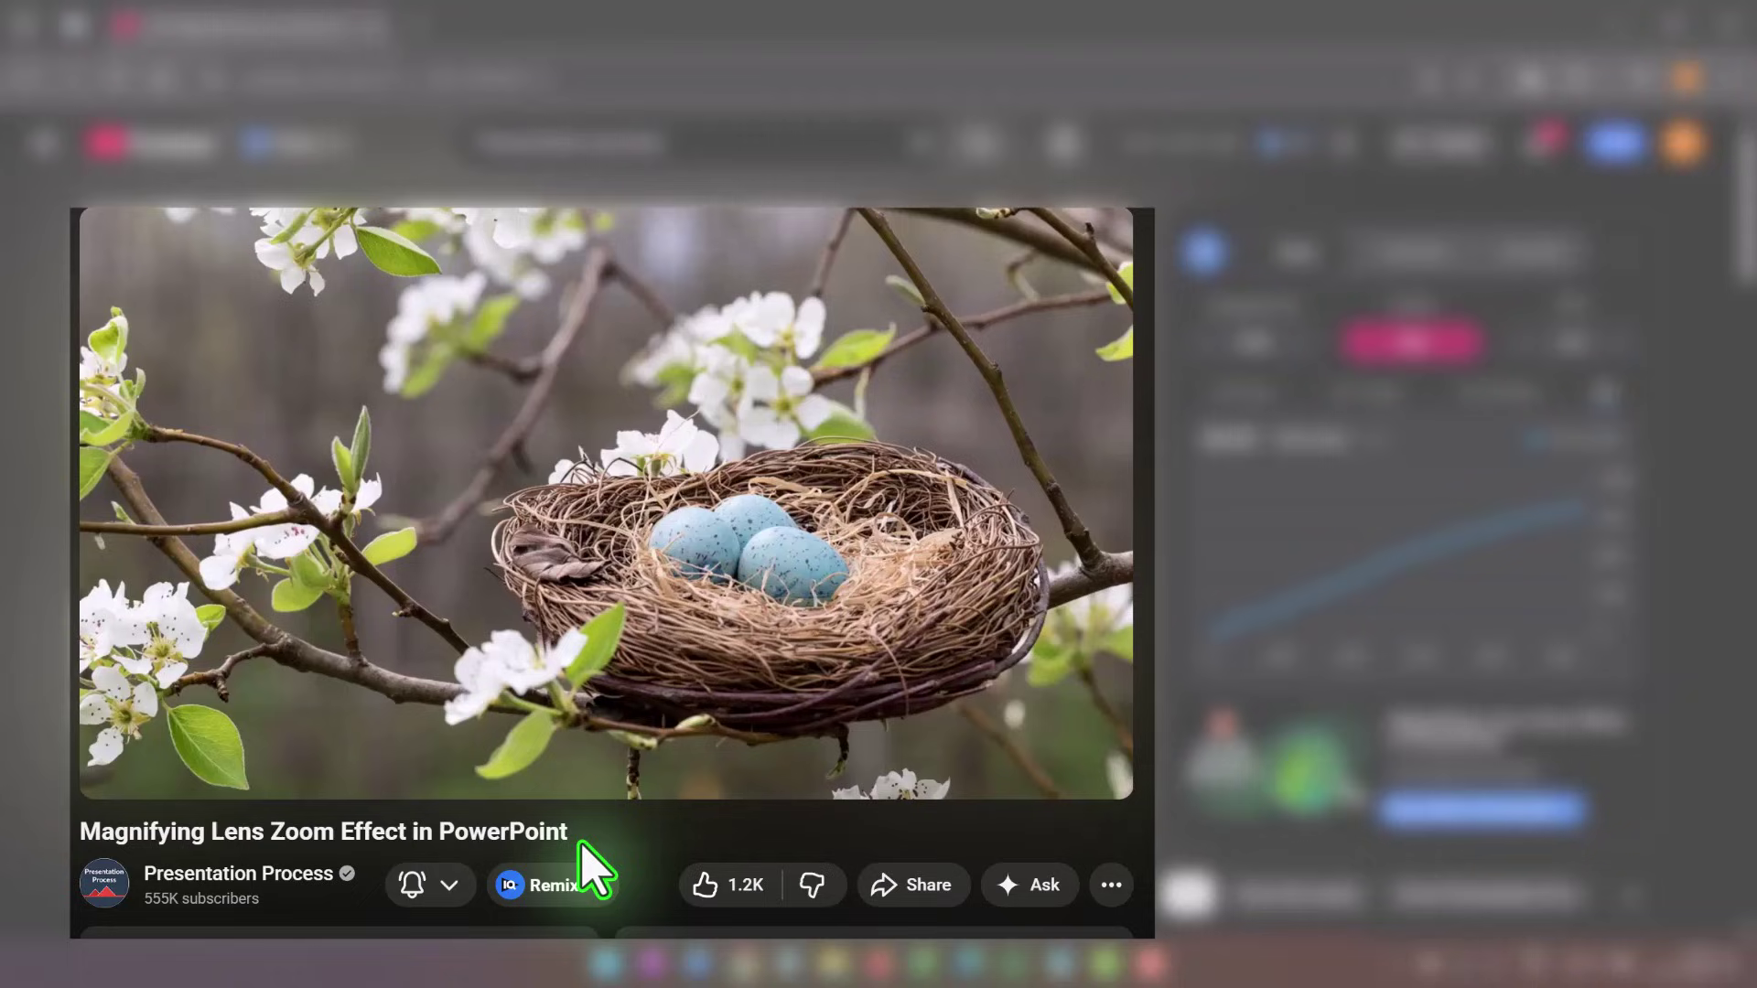
# - Play a few seconds of the Magnifying Lens Zoom Effect in PowerPoint video on YouTube and pause it
pyautogui.click(121, 765)
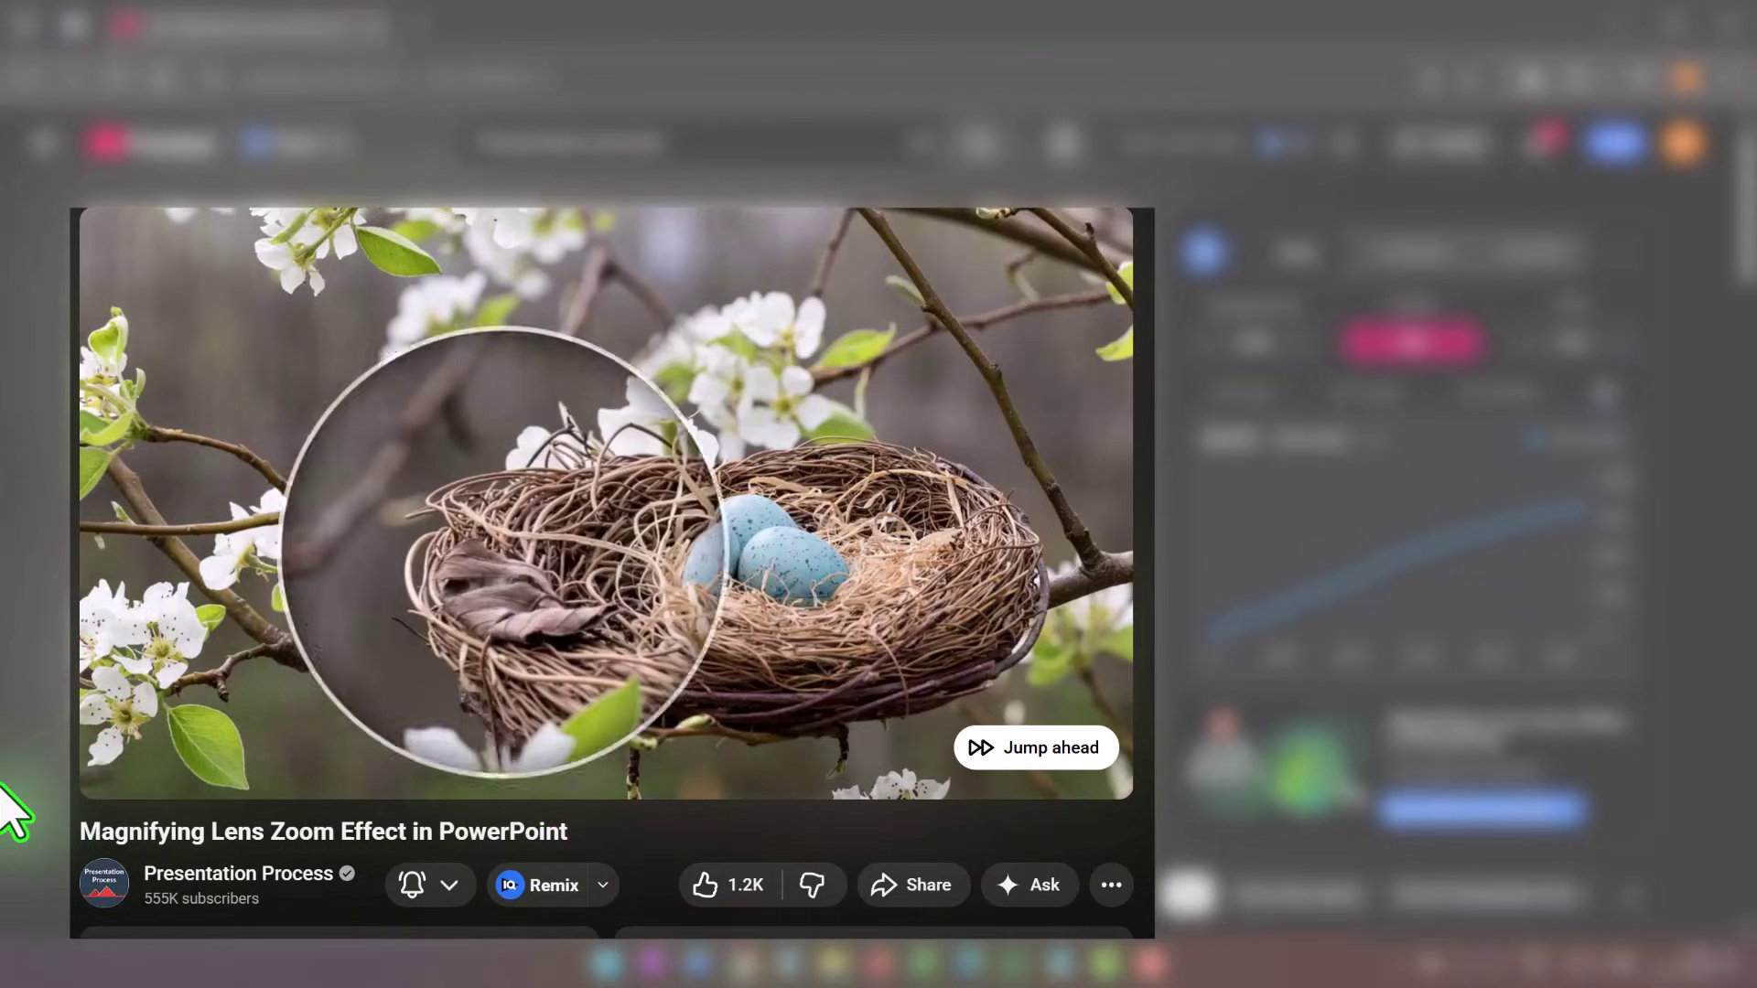
pyautogui.click(121, 765)
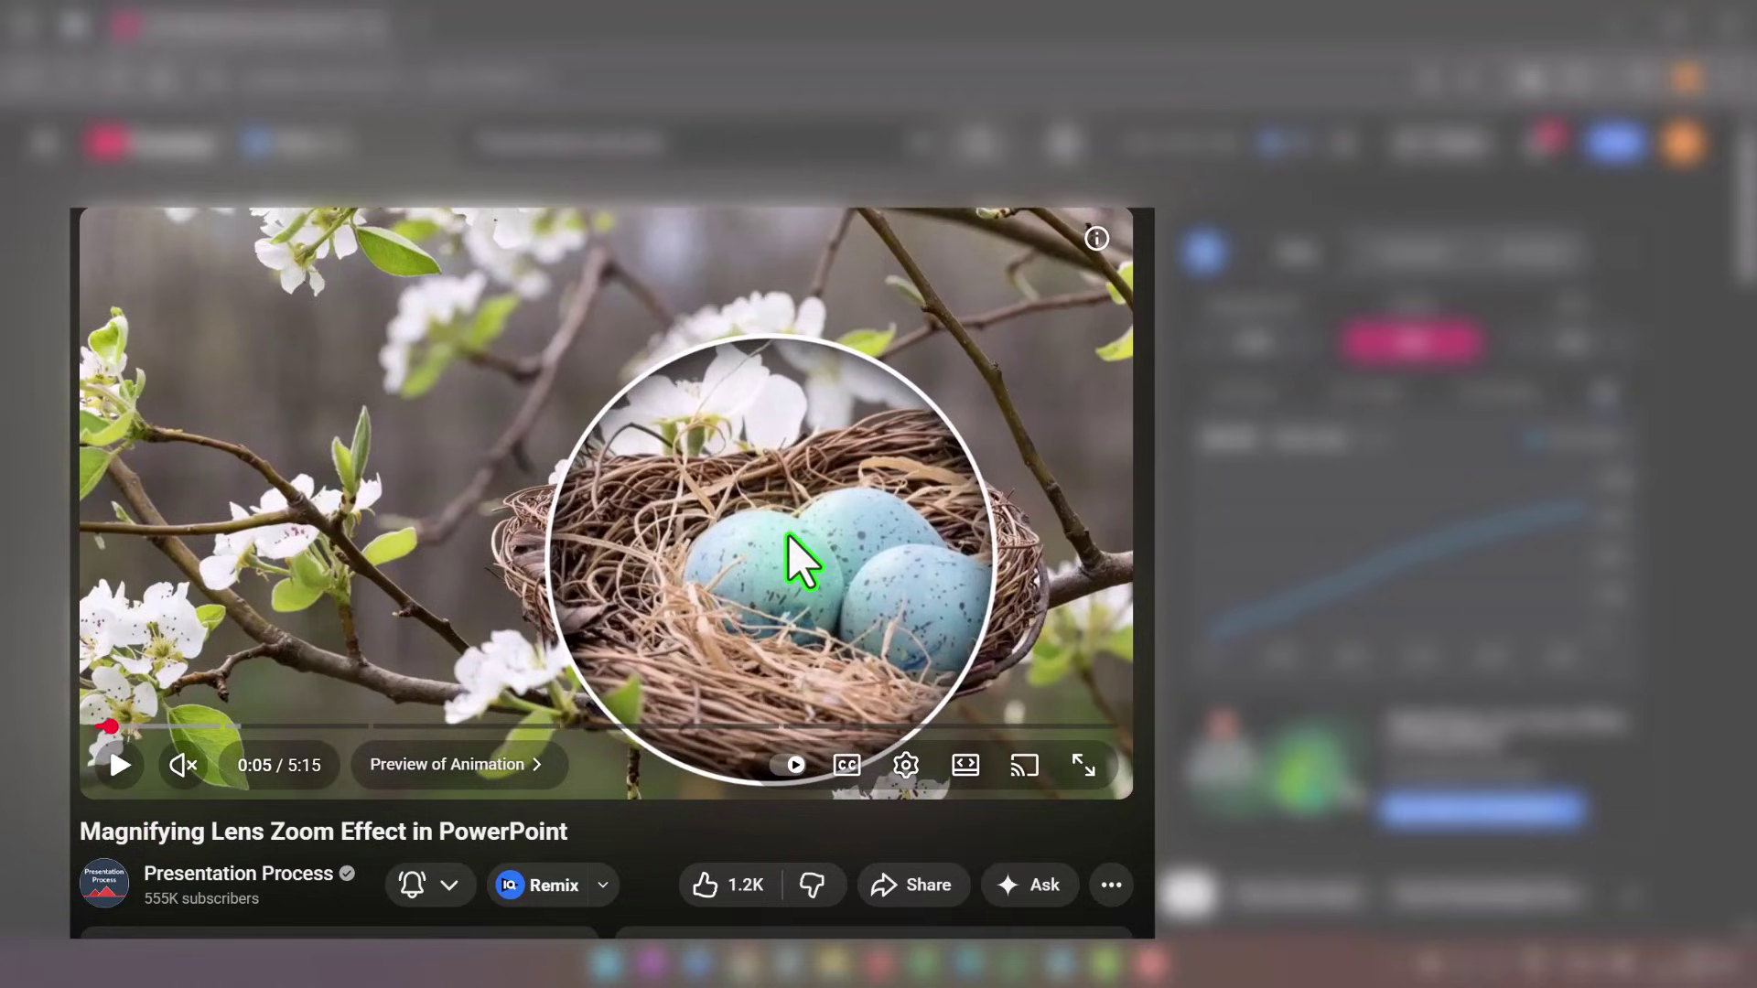